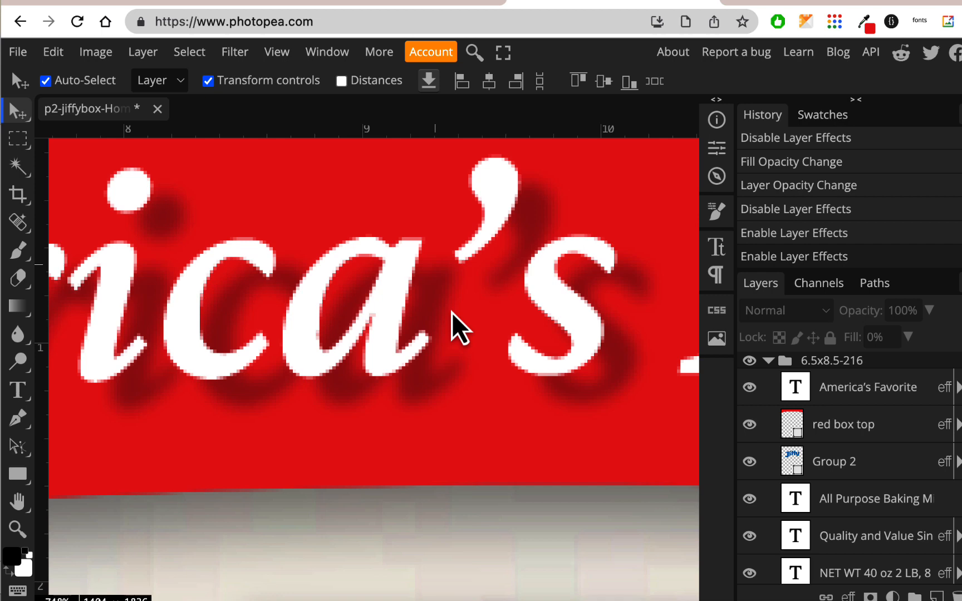
- Inspect the effects on the America's Favorite headline, Jiffy logo and All Purpose Baking Mix tagline, plus the texts at the bottom of the box
scroll(457, 329, down, 10)
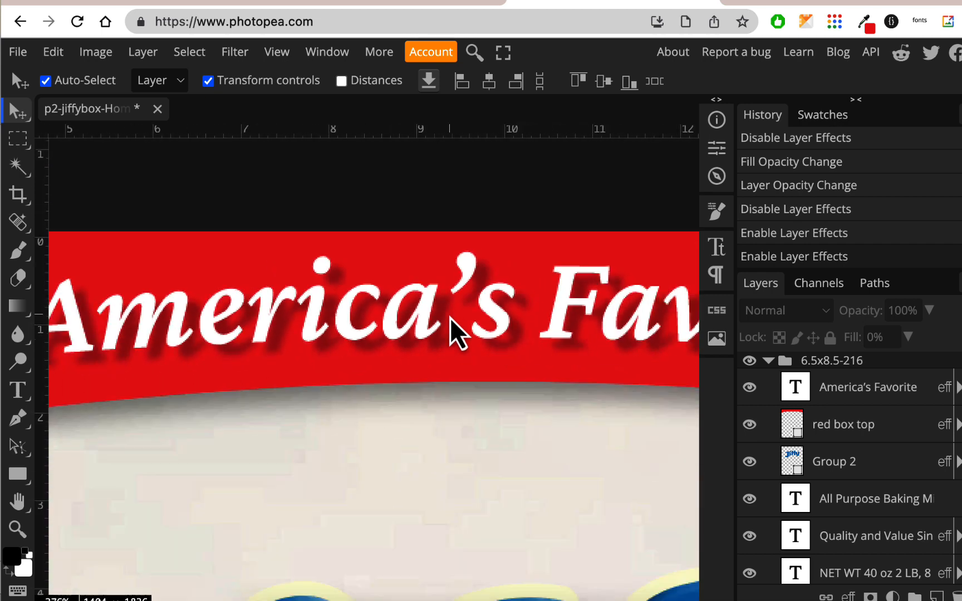
scroll(450, 319, down, 5)
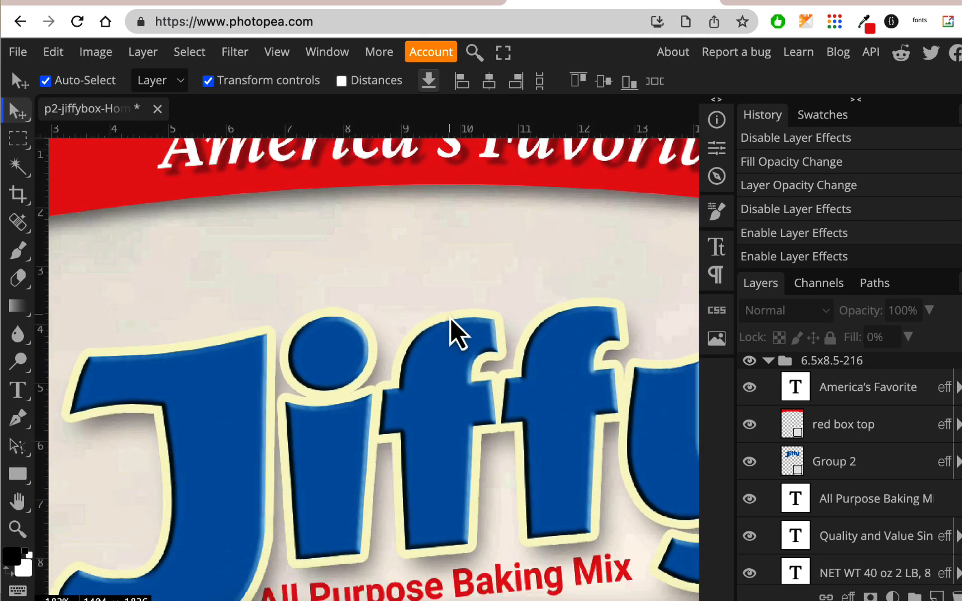
scroll(455, 328, up, 3)
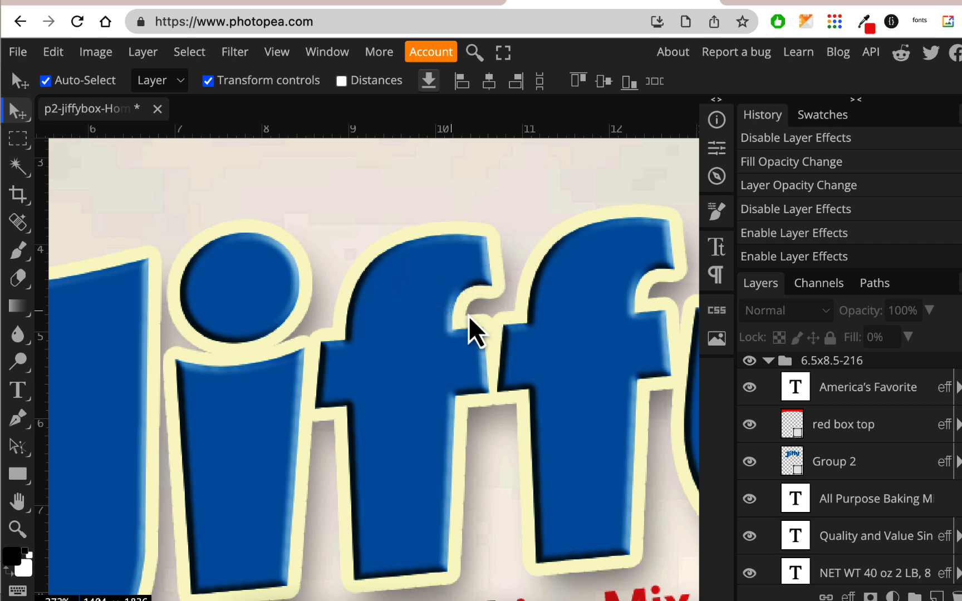
scroll(470, 332, down, 5)
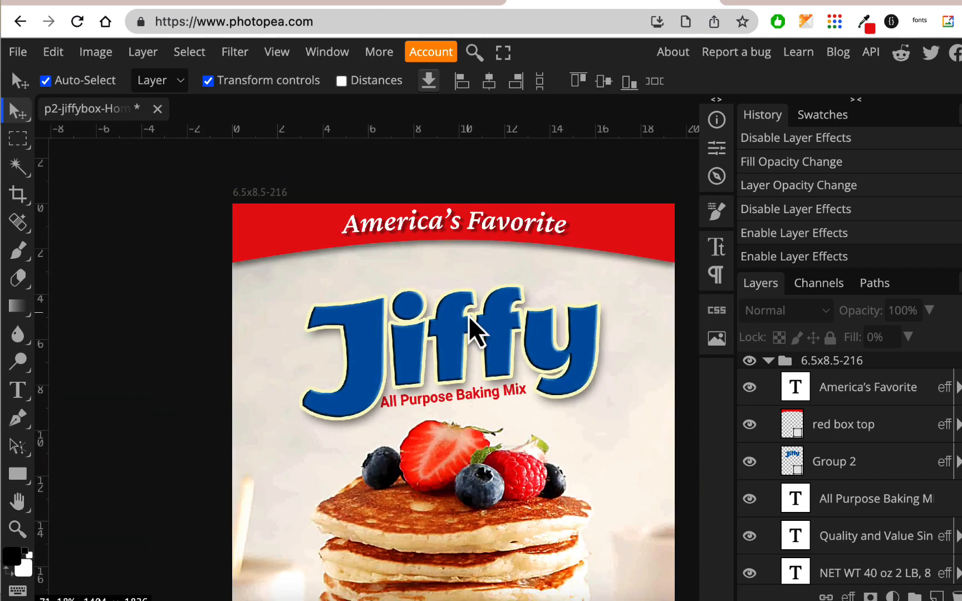
scroll(468, 339, up, 1)
scroll(456, 363, up, 5)
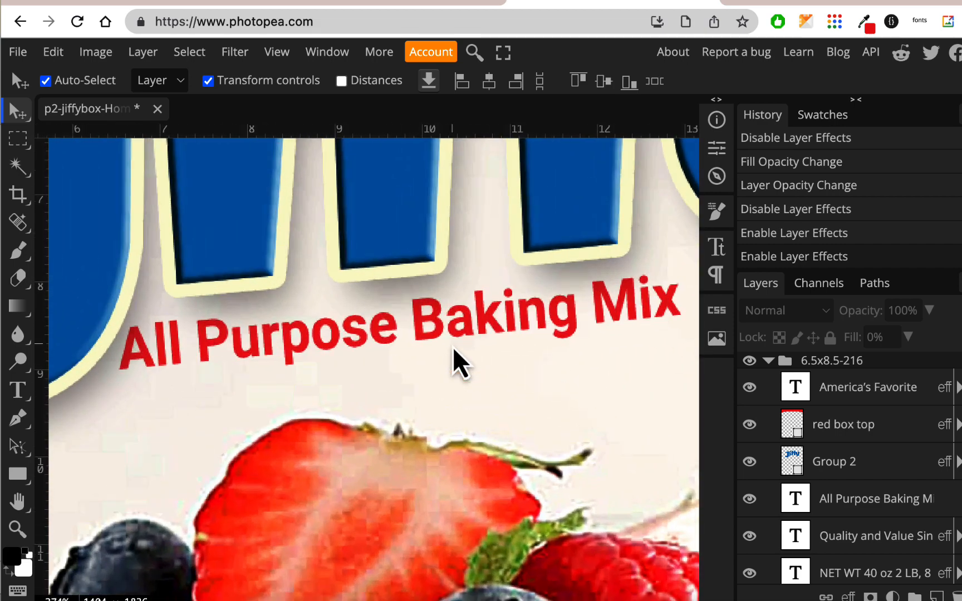
scroll(487, 331, up, 5)
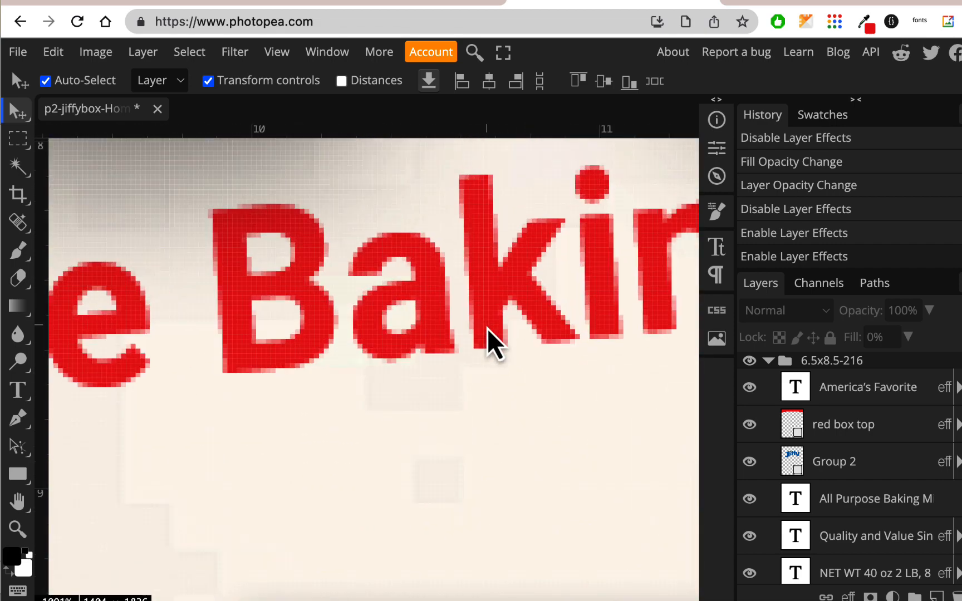
scroll(488, 329, down, 5)
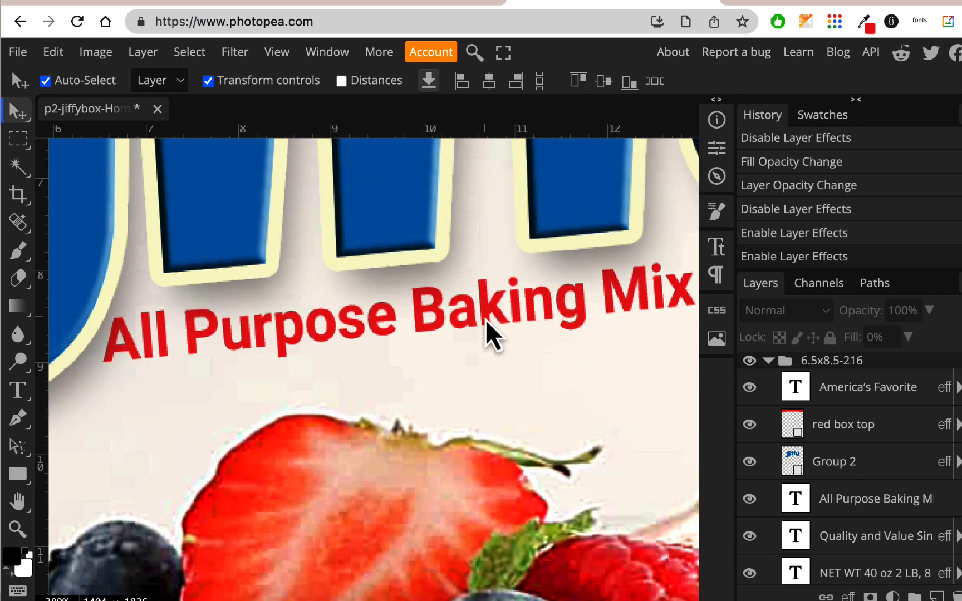
scroll(486, 324, down, 3)
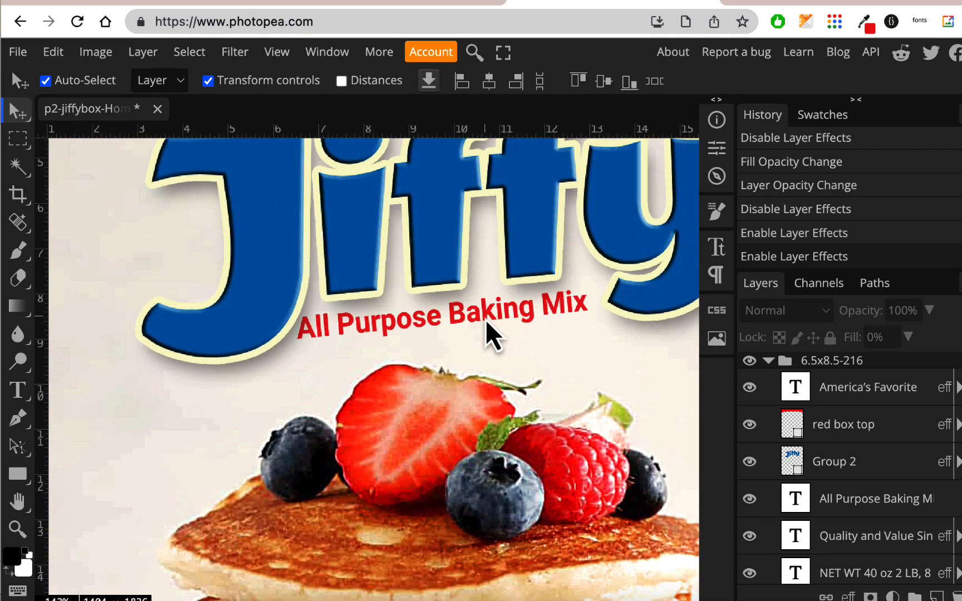
scroll(476, 424, down, 3)
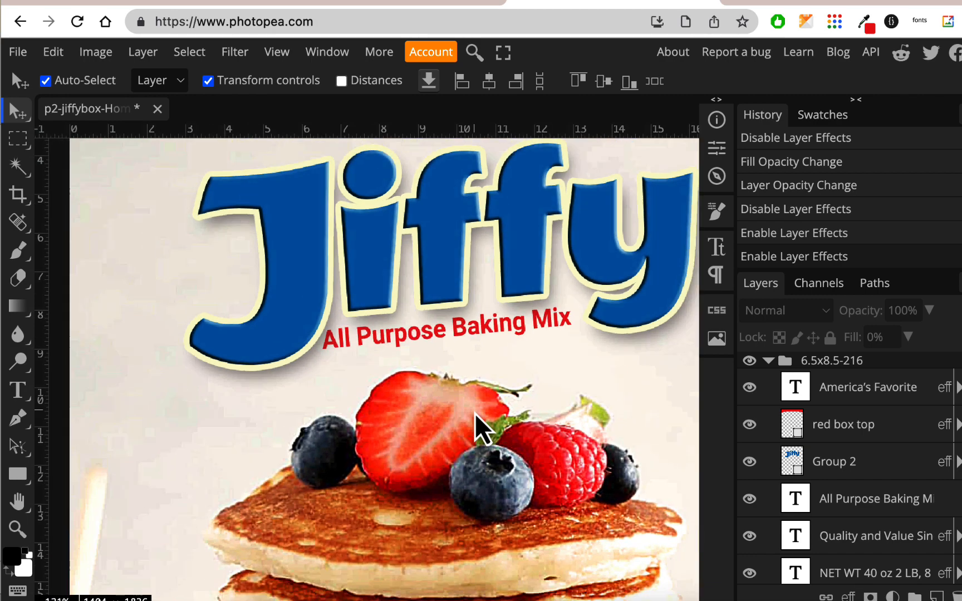
scroll(475, 417, down, 10)
scroll(476, 417, right, 2)
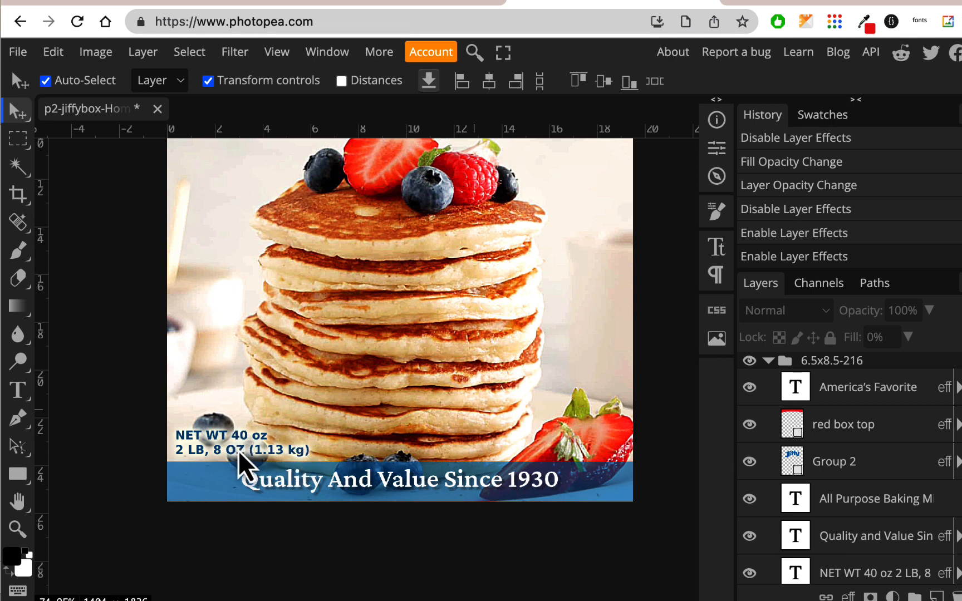
scroll(438, 416, up, 8)
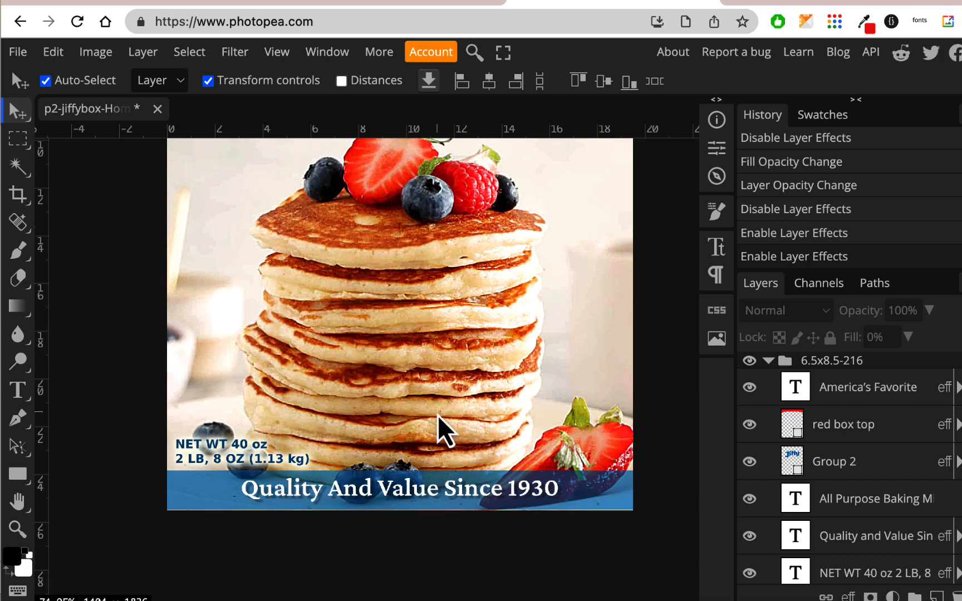
scroll(438, 429, up, 3)
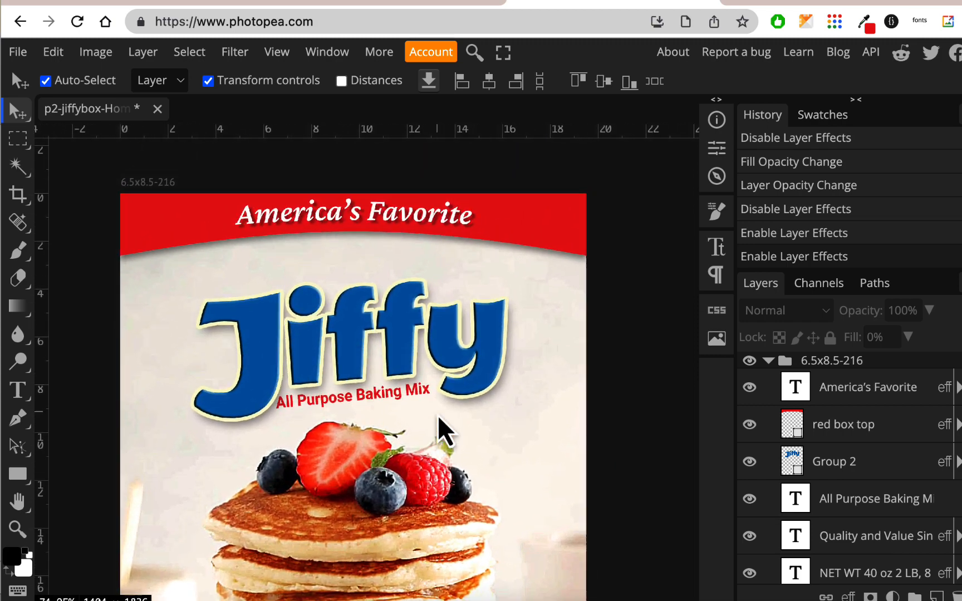
scroll(438, 414, up, 1)
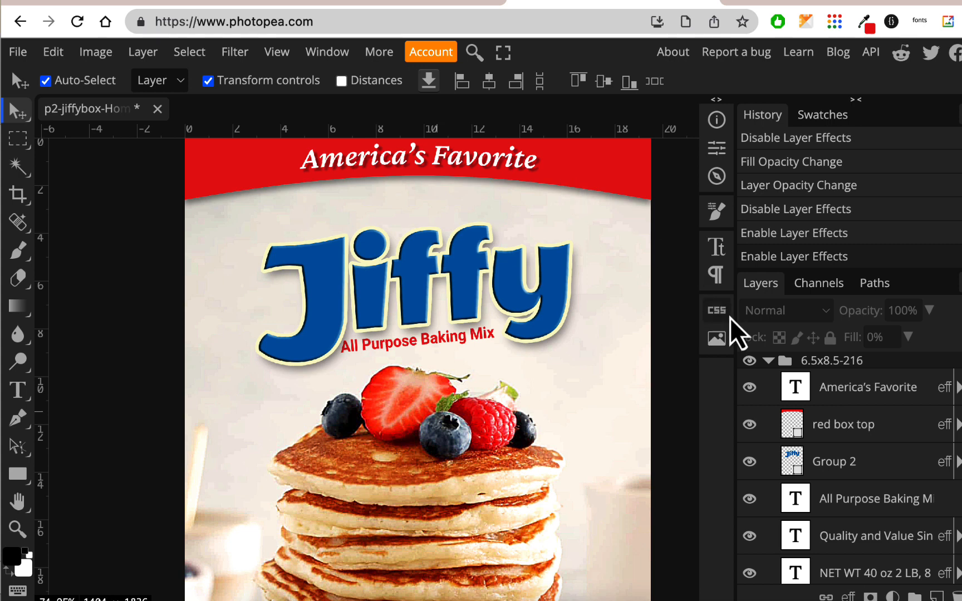
- Hide the America's Favorite, All Purpose Baking Mix and Quality and Value Since 1930 text layers
click(749, 387)
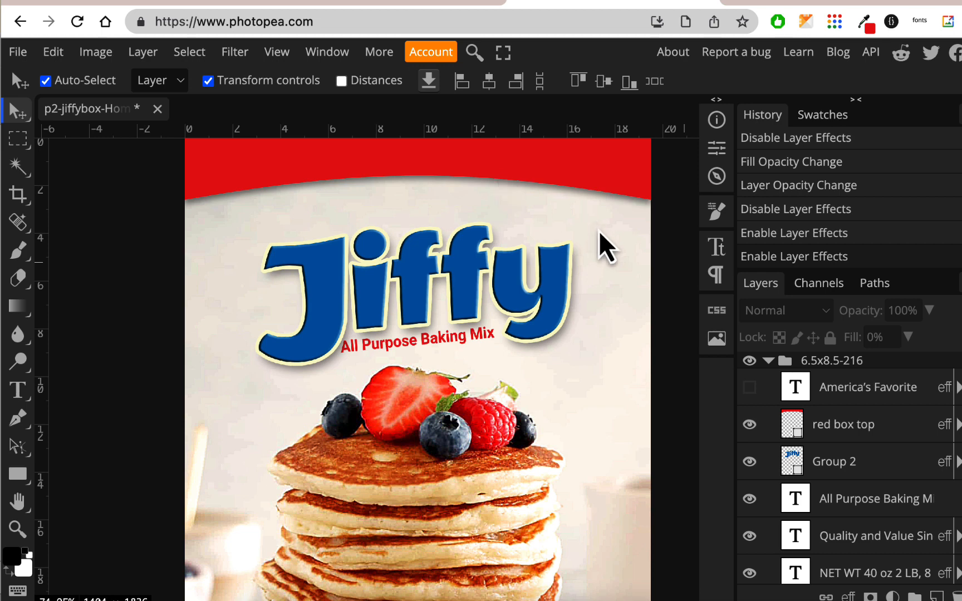
scroll(590, 250, down, 2)
click(471, 306)
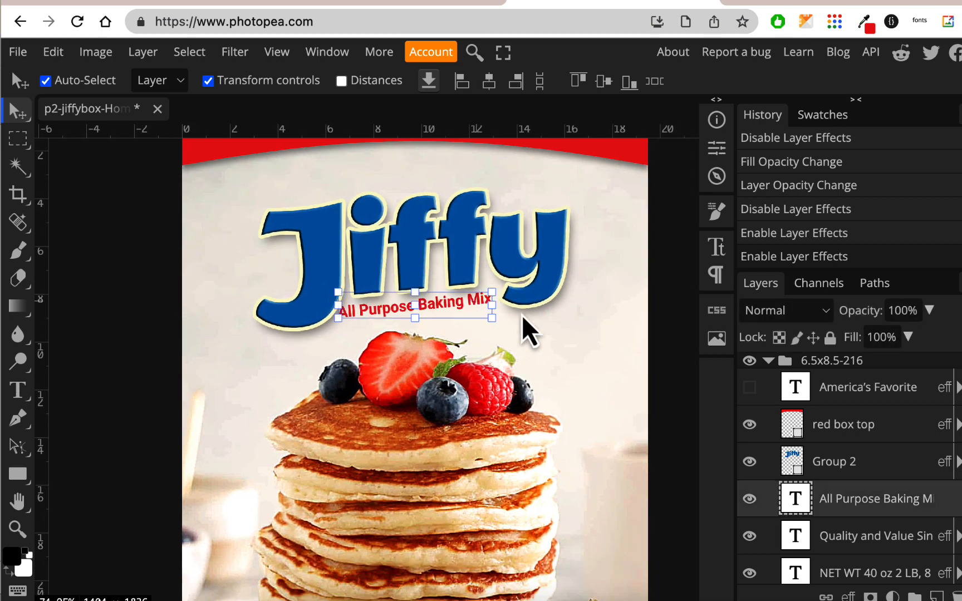
click(750, 498)
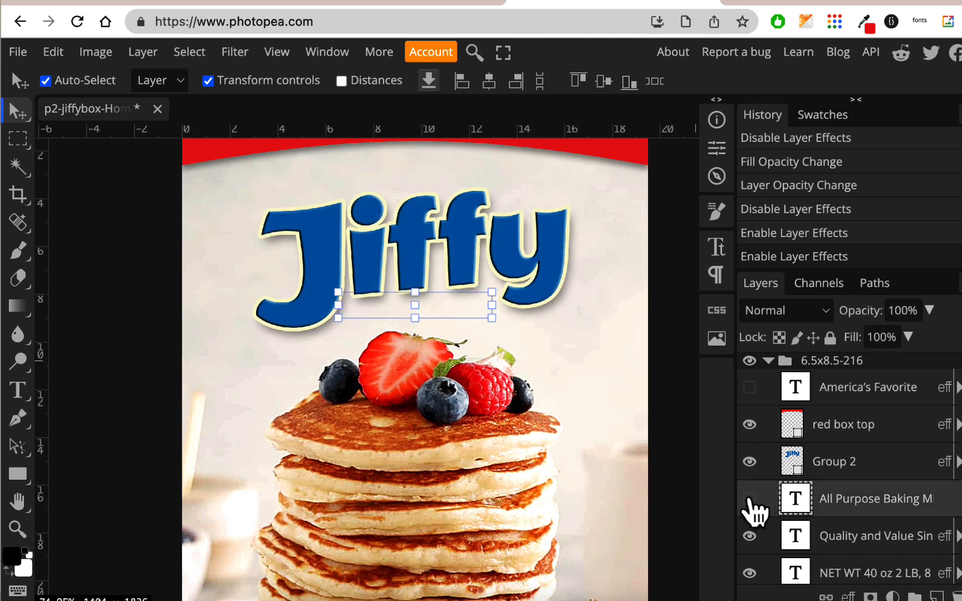
scroll(565, 384, down, 5)
scroll(566, 375, down, 6)
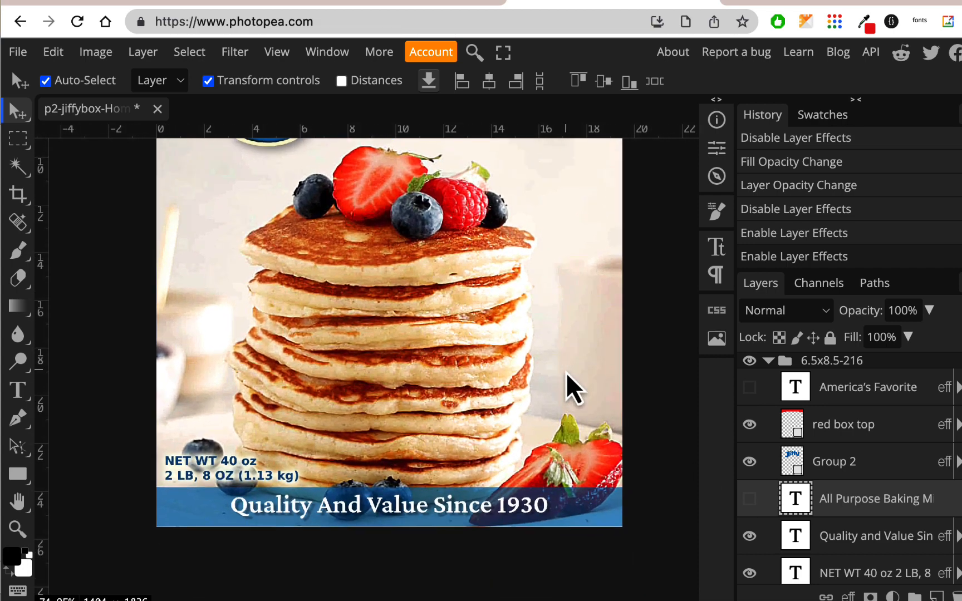
click(534, 490)
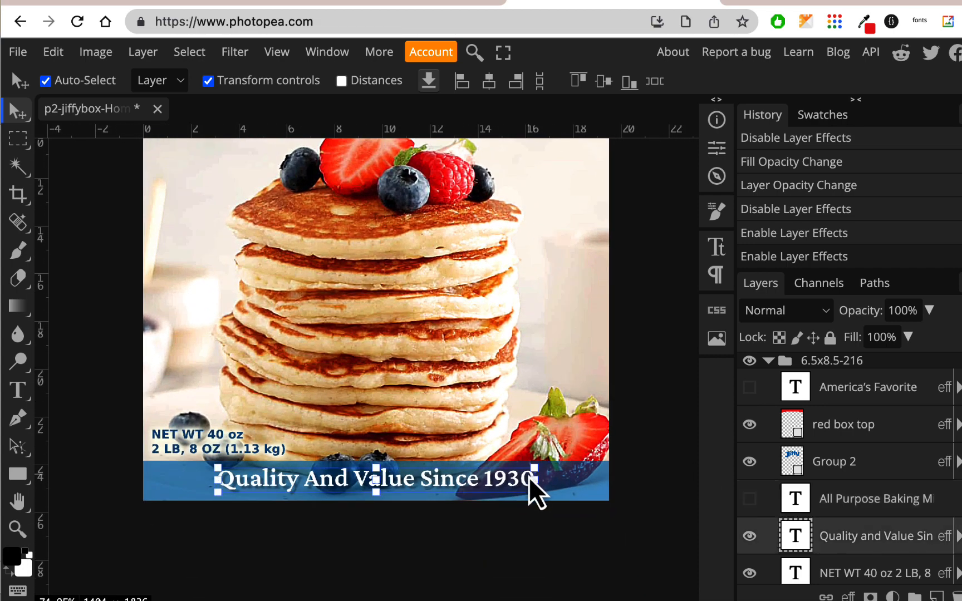
click(750, 536)
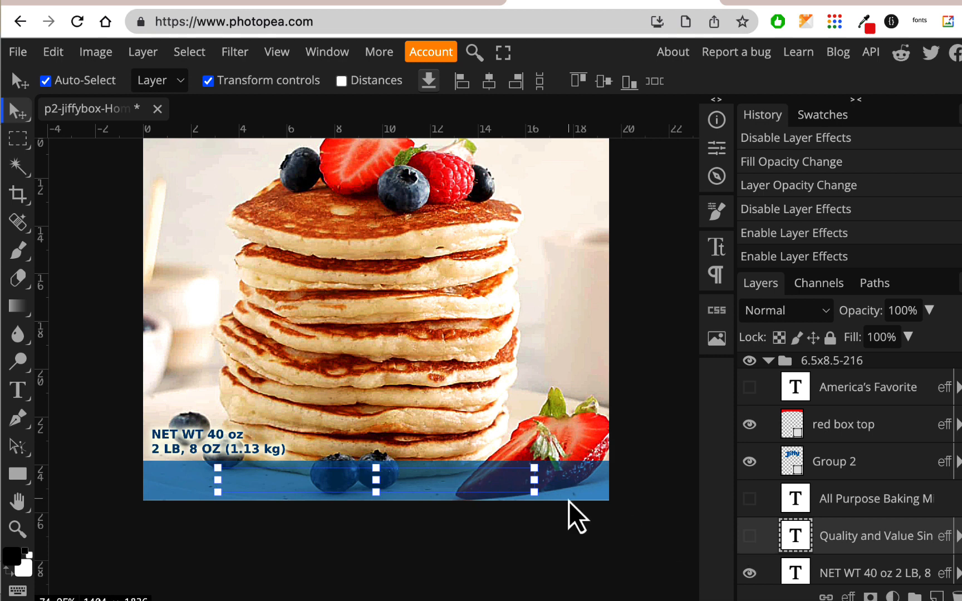
- Select the NET WT 40 oz text layer and set its Fill to 100%
scroll(568, 499, left, 2)
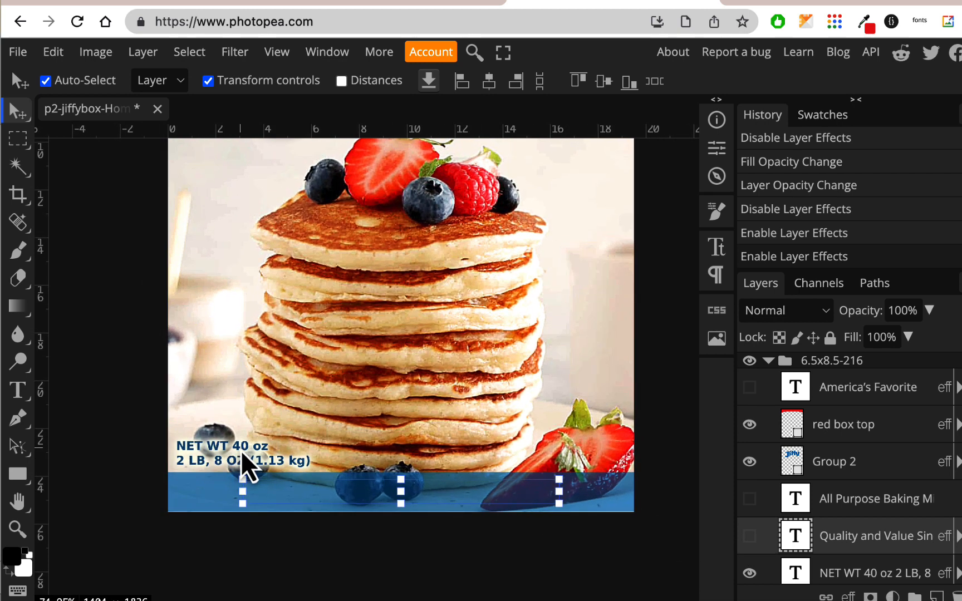
click(245, 464)
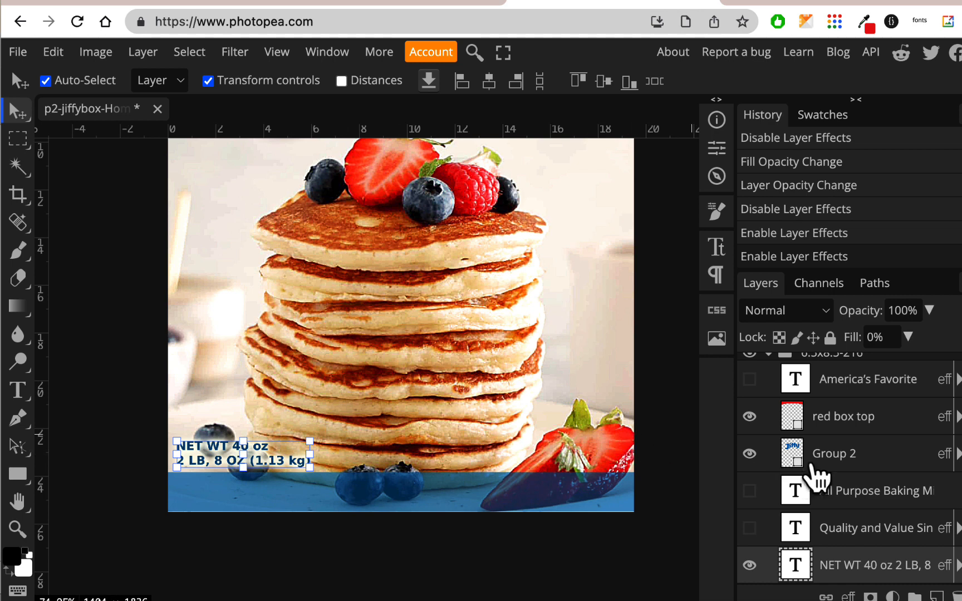
scroll(816, 478, down, 3)
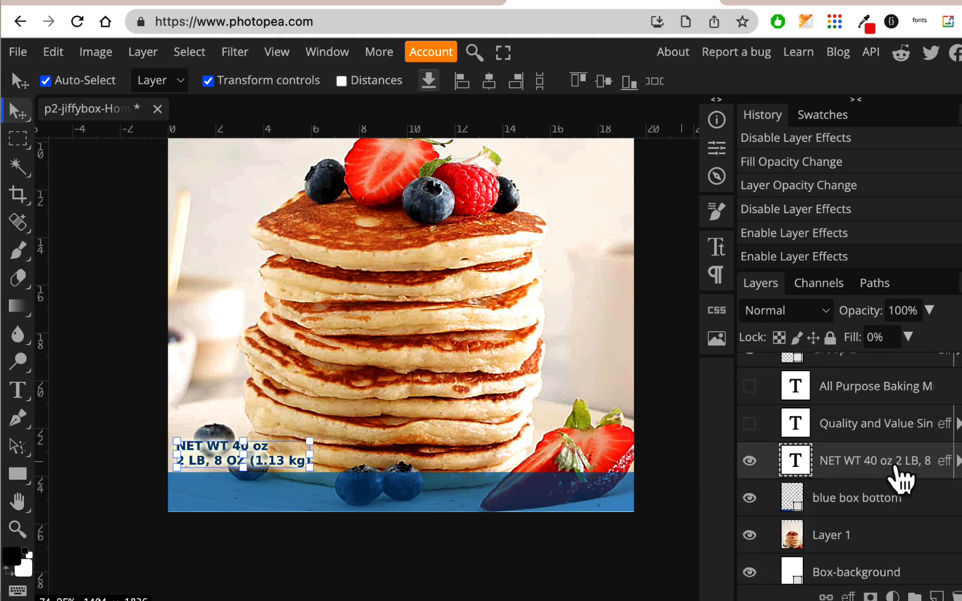
click(750, 461)
click(749, 461)
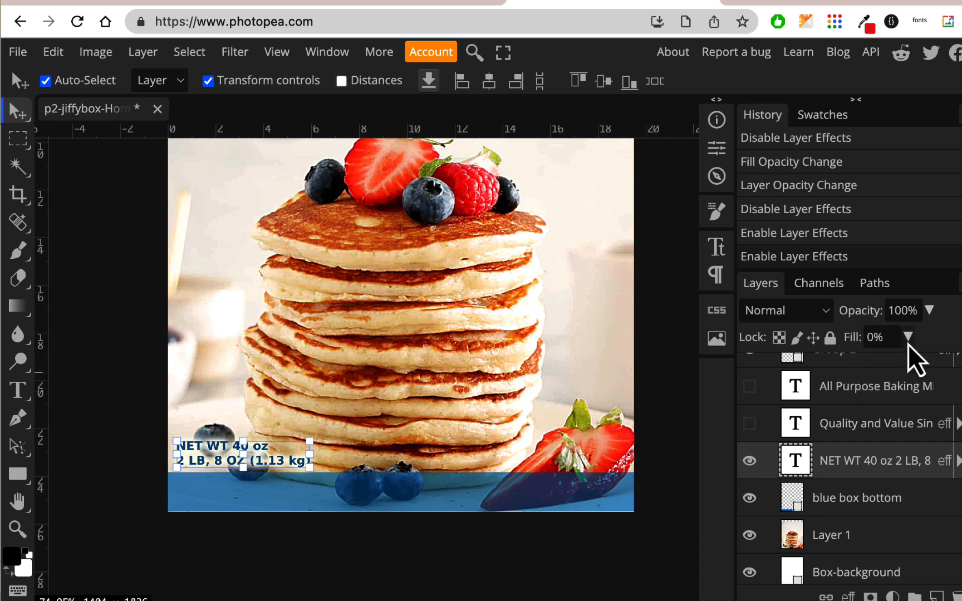
drag(848, 364, 941, 367)
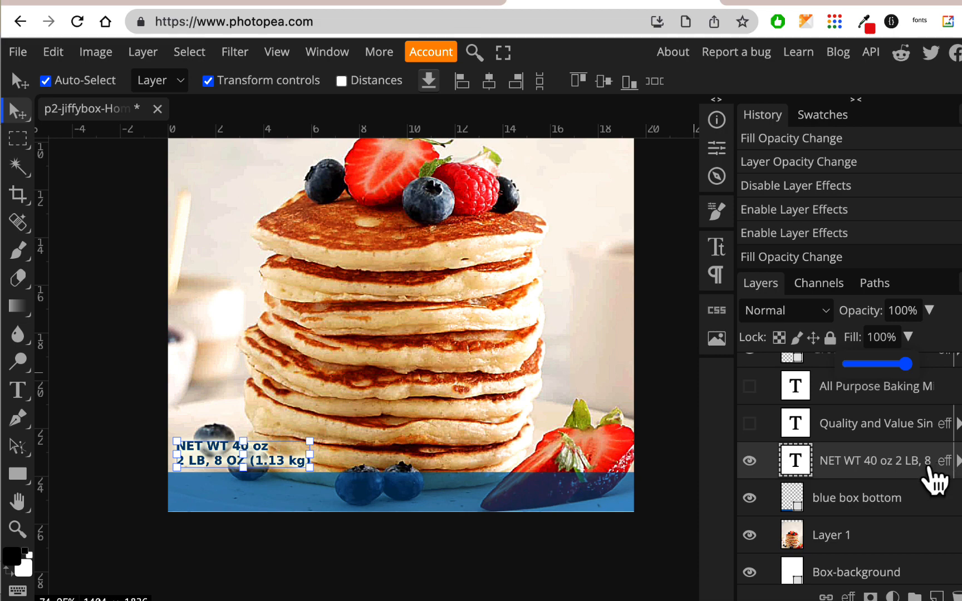
- Turn off the Color Overlay effect on the NET WT 40 oz text and convert its effects into separate layers
click(957, 460)
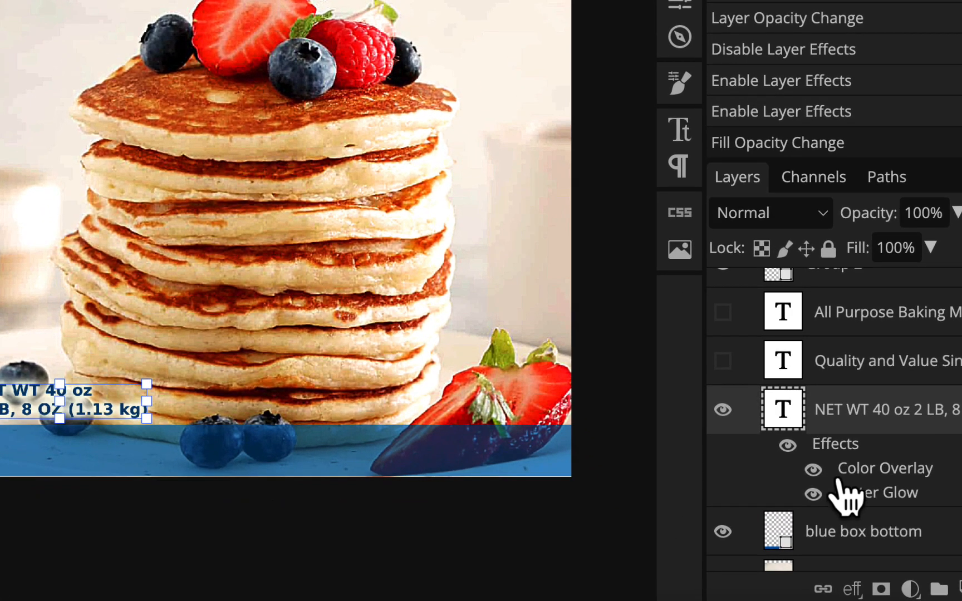
click(817, 493)
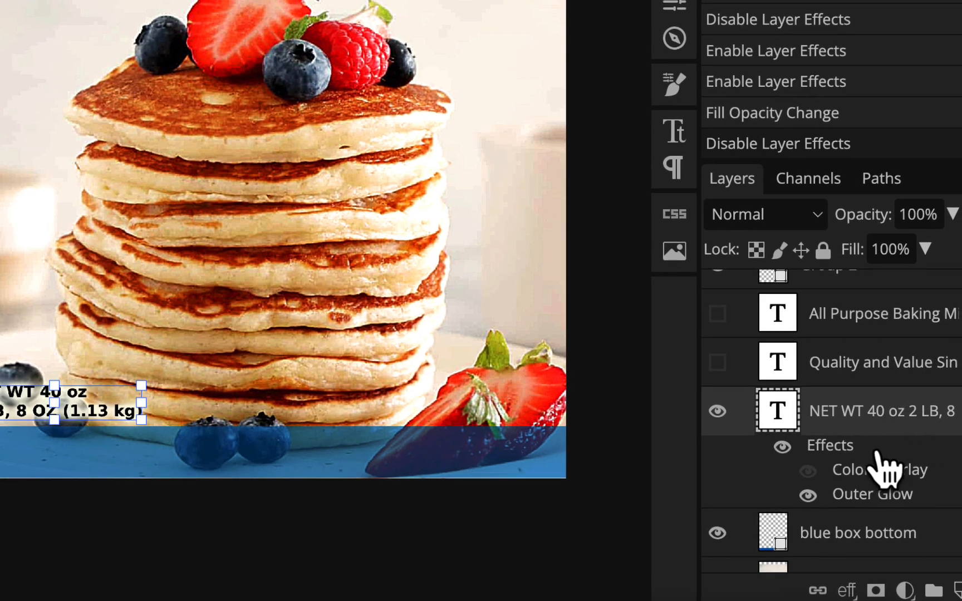
right_click(848, 444)
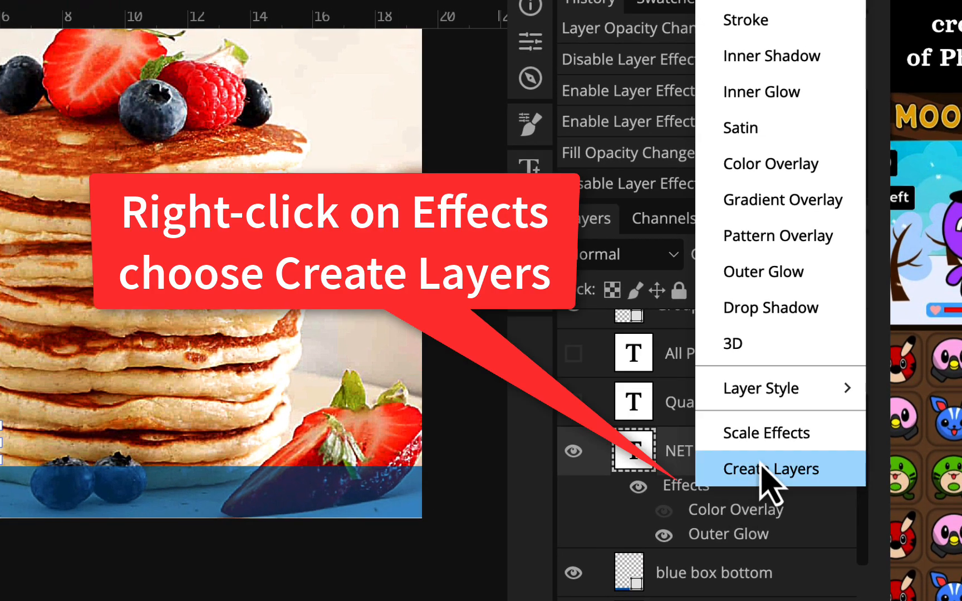
click(677, 458)
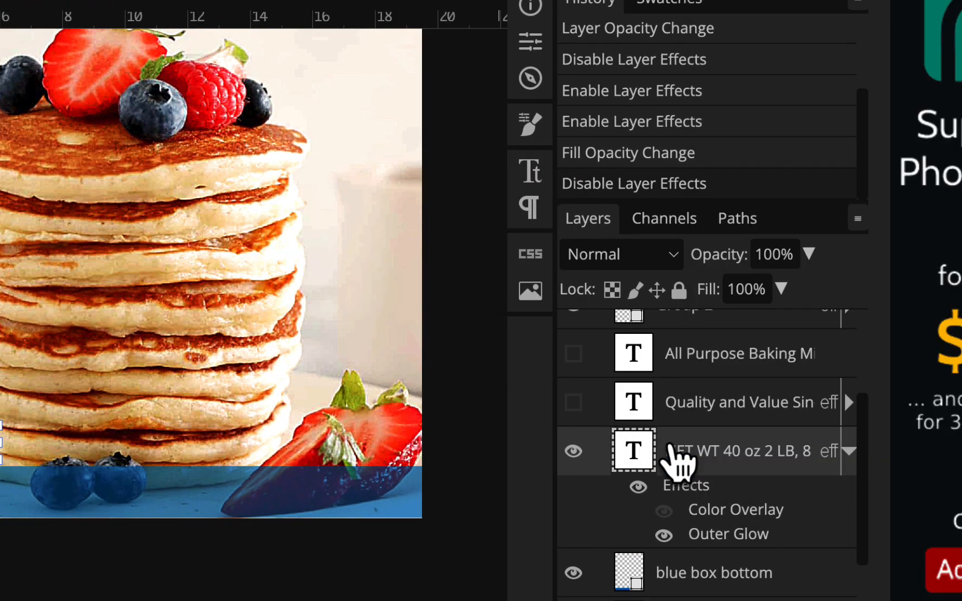
right_click(688, 457)
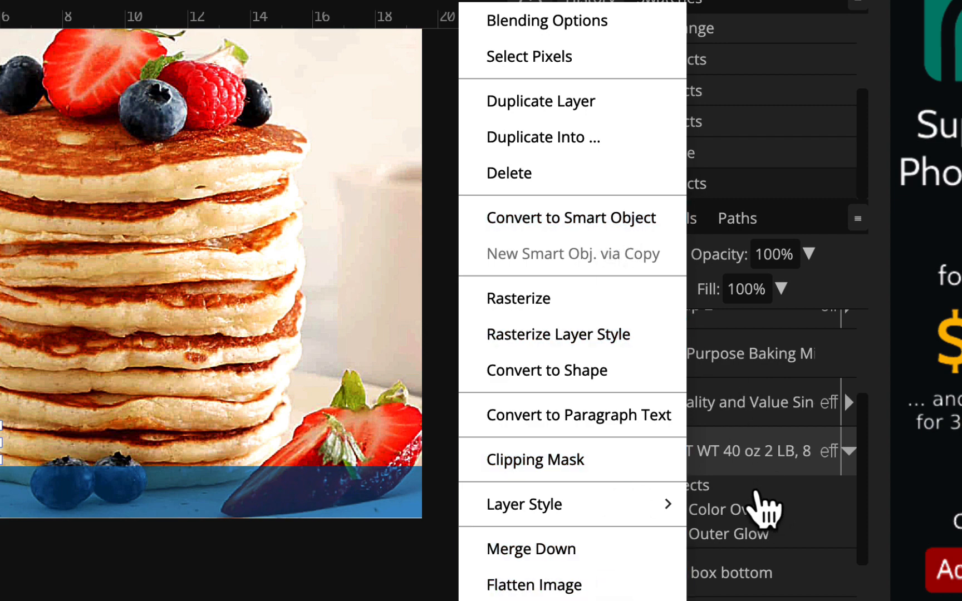
right_click(755, 490)
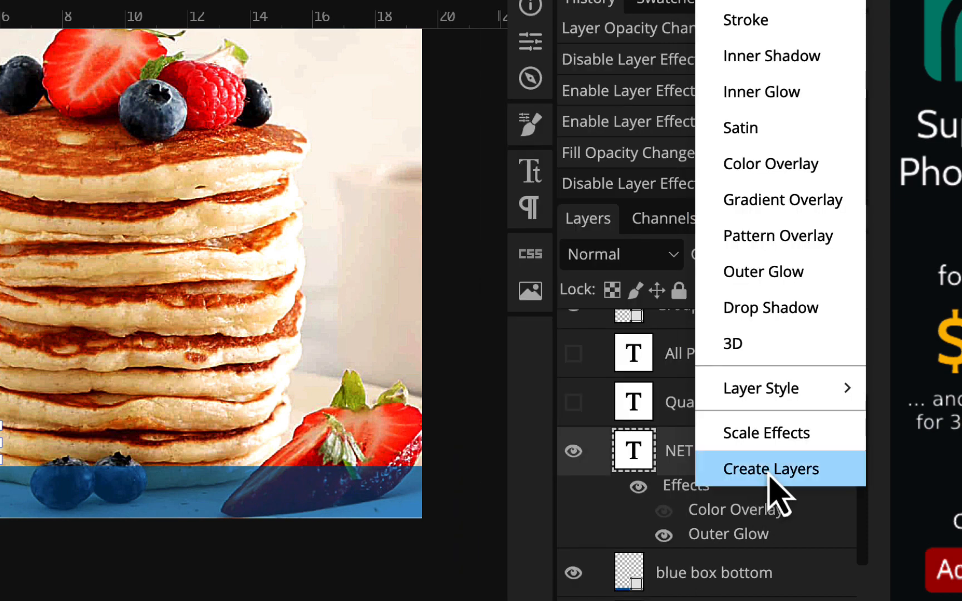
click(769, 474)
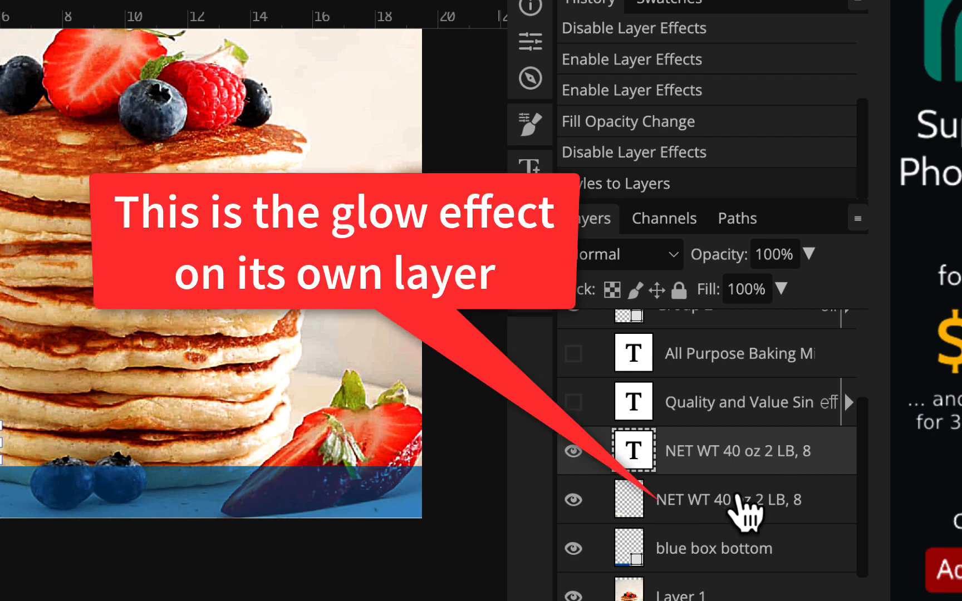
- Toggle the visibility of the separated glow layer and the NET WT 40 oz text to compare them, leaving both shown
click(574, 500)
click(575, 501)
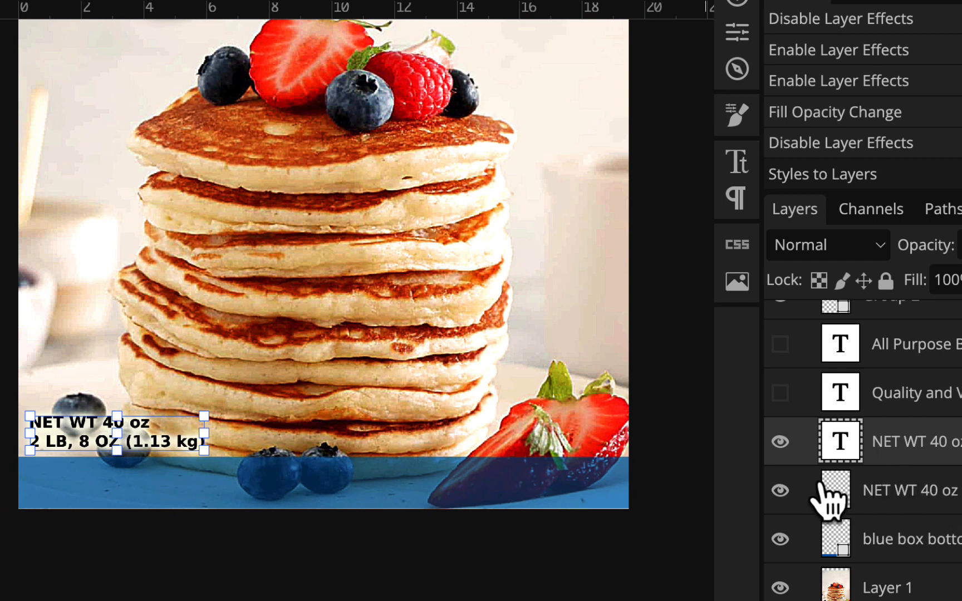
click(780, 442)
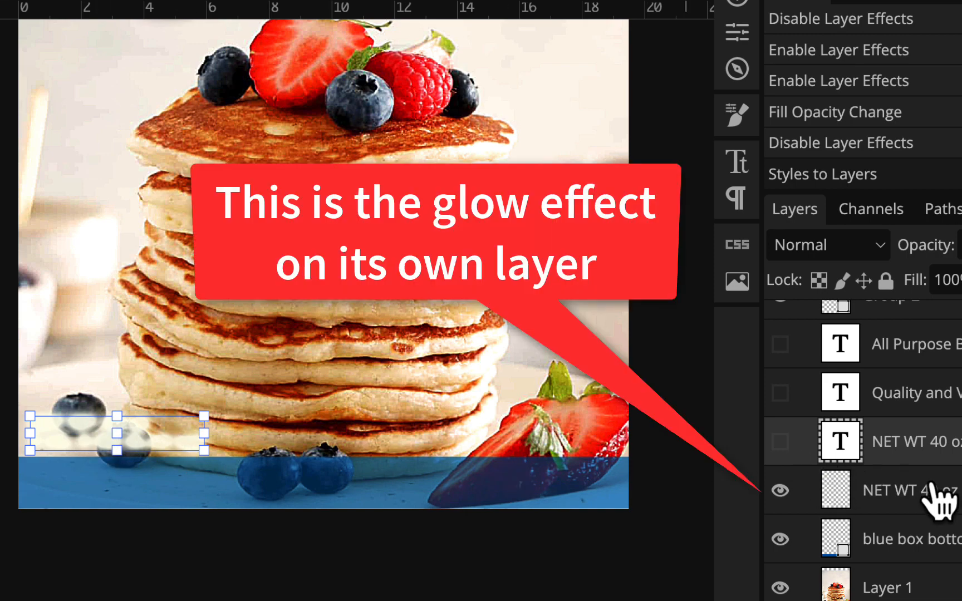
click(780, 489)
click(780, 489)
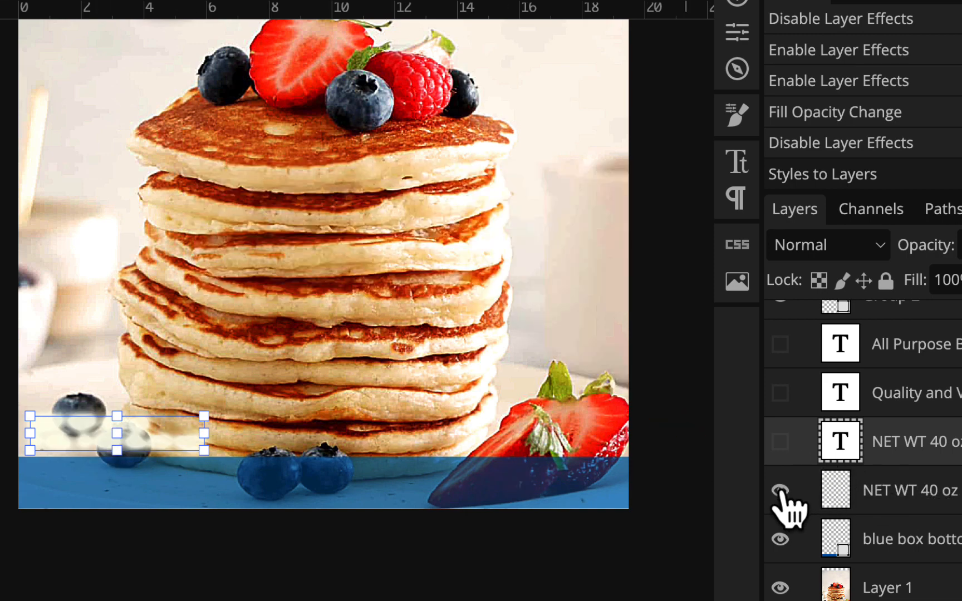
click(779, 441)
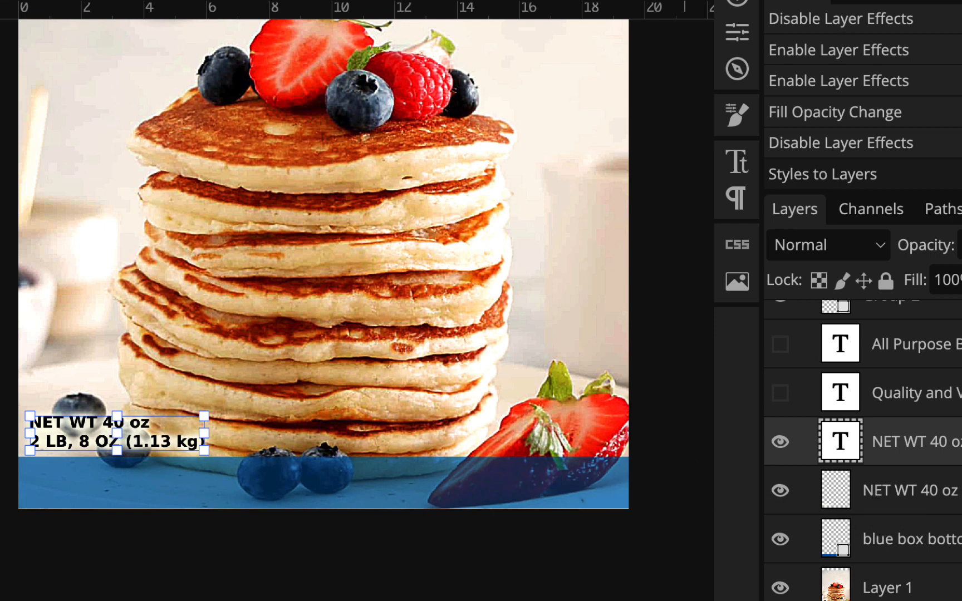
- Hide the NET WT 40 oz text layer, check the artwork with only its glow layer shown, and clear the selection
click(779, 441)
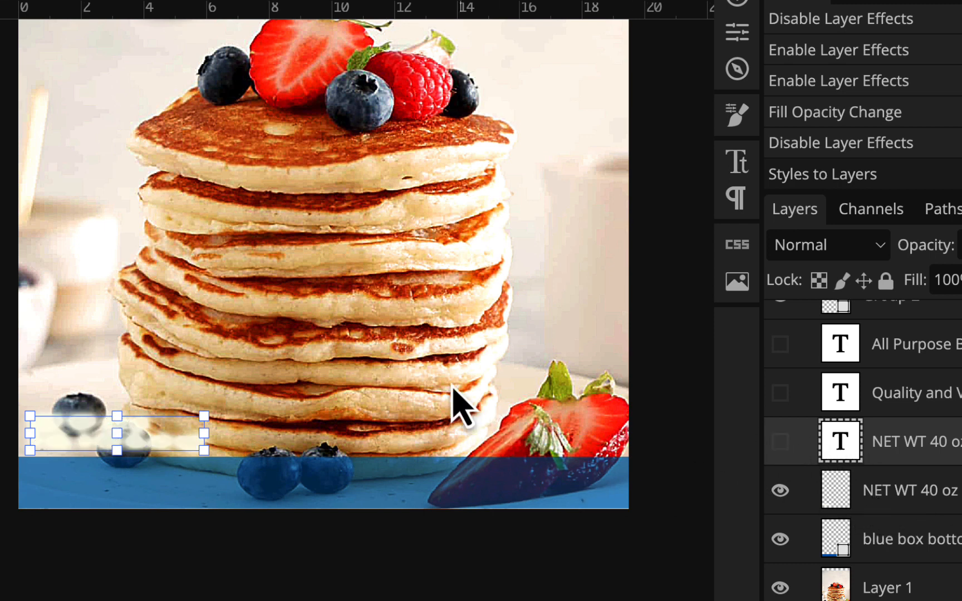
scroll(453, 389, up, 10)
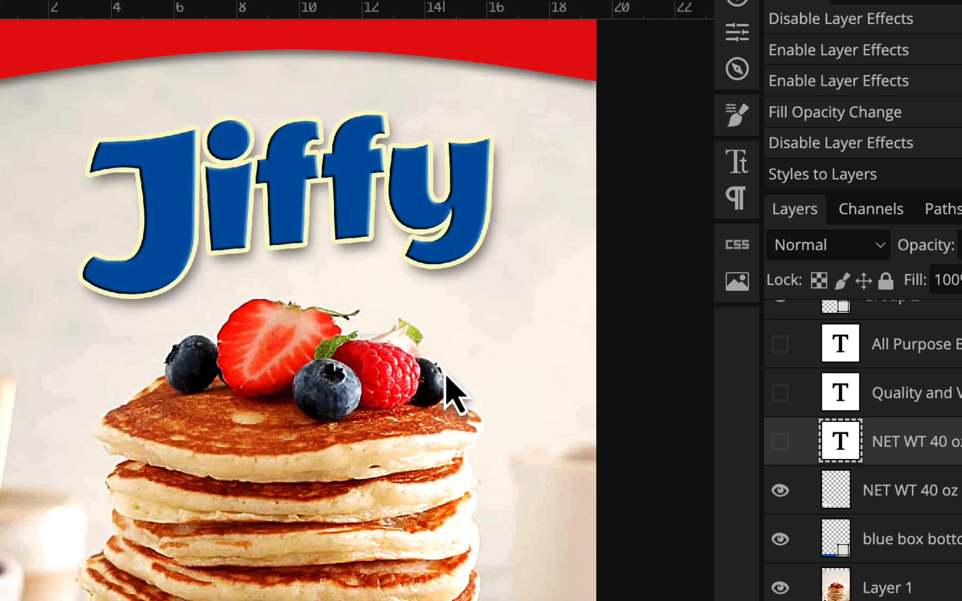
scroll(453, 389, up, 4)
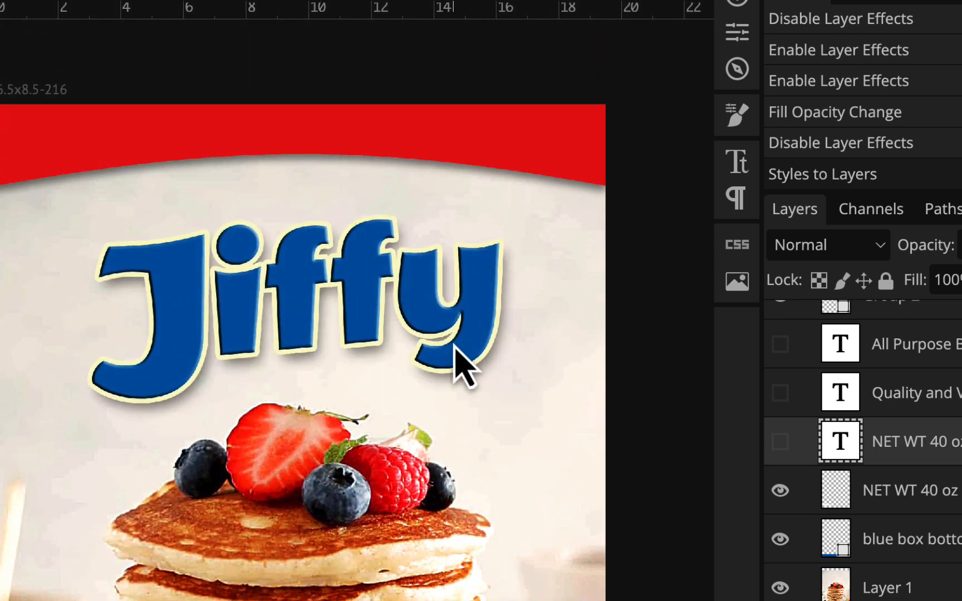
scroll(454, 357, down, 13)
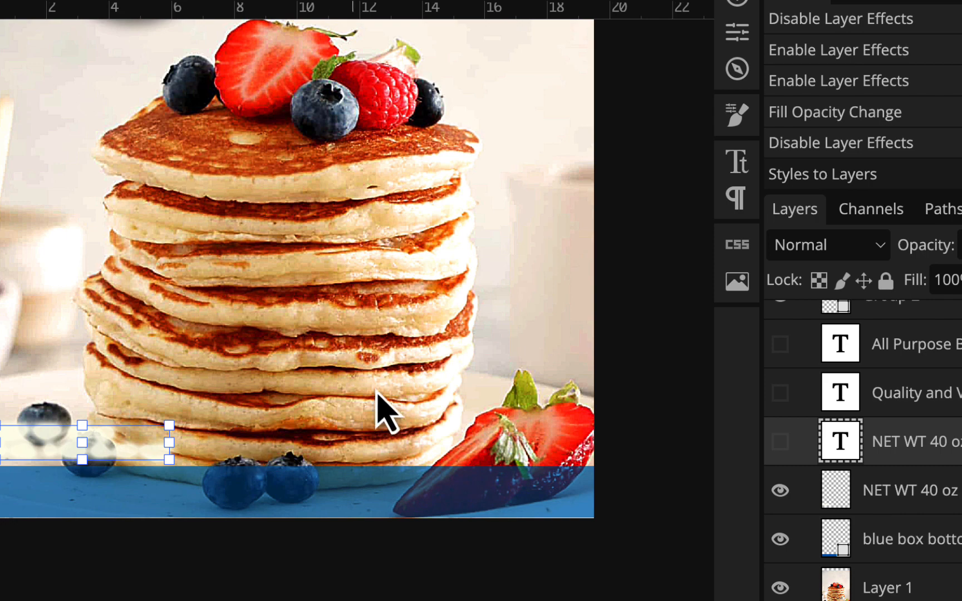
scroll(379, 392, up, 5)
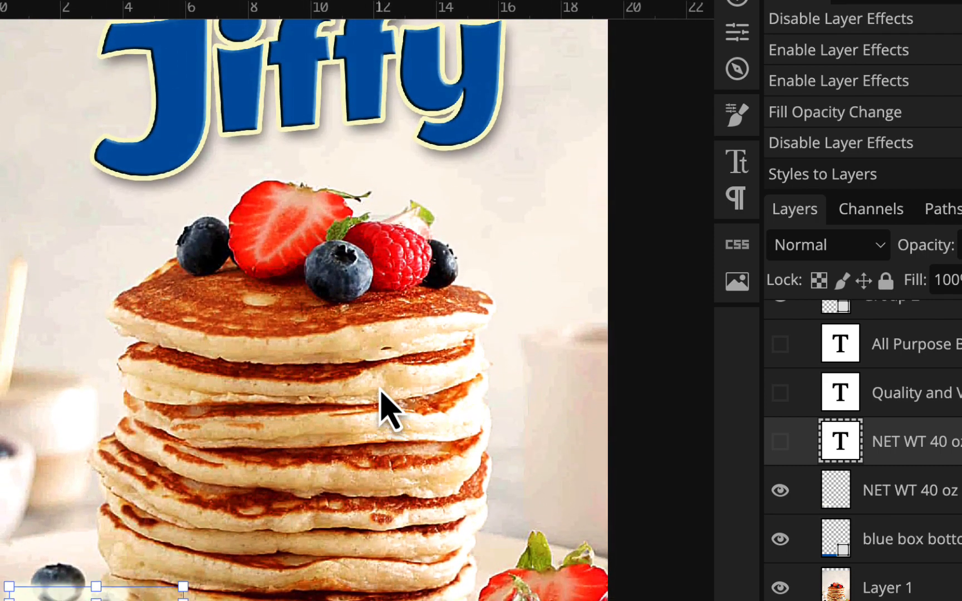
scroll(380, 389, down, 3)
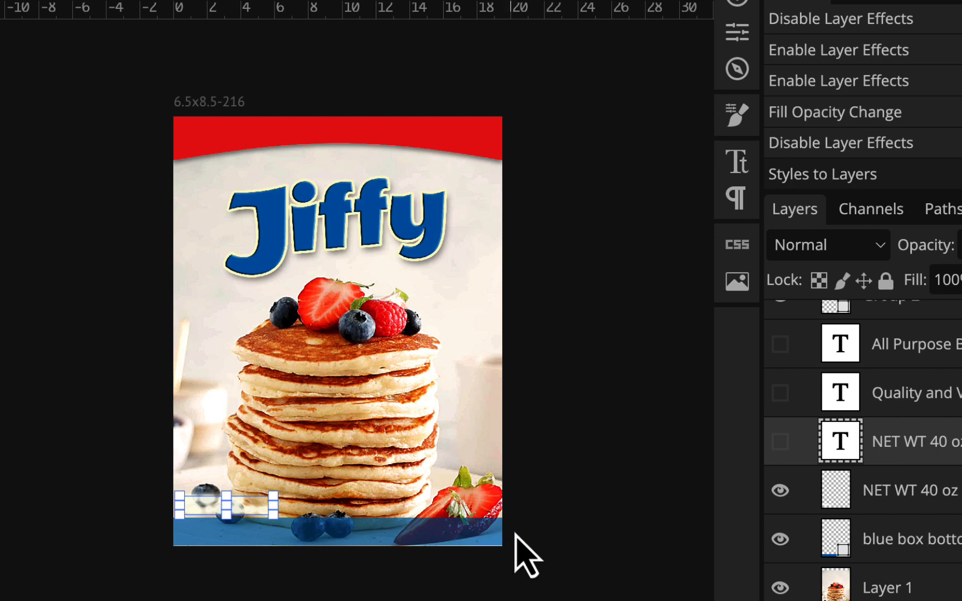
click(580, 381)
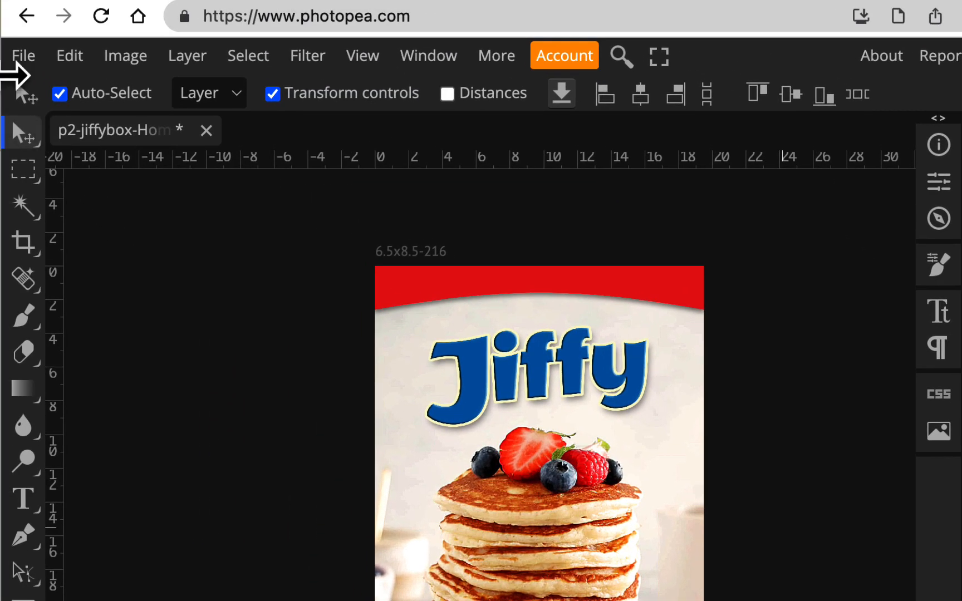
- Export the box artwork as a 1404 × 1836 px JPG at 100% quality and dismiss the ad blocker notice
click(22, 60)
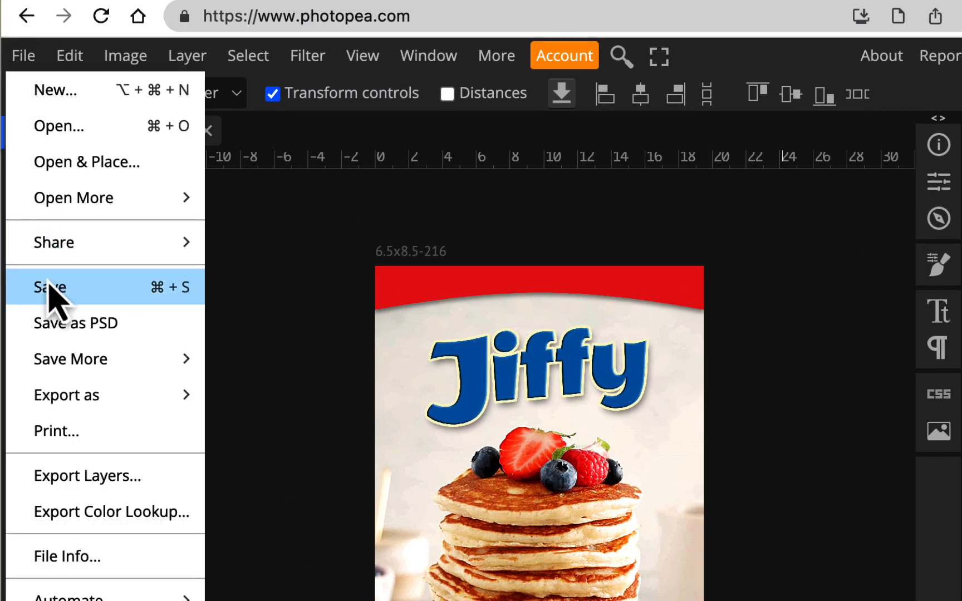
mouse_move(65, 409)
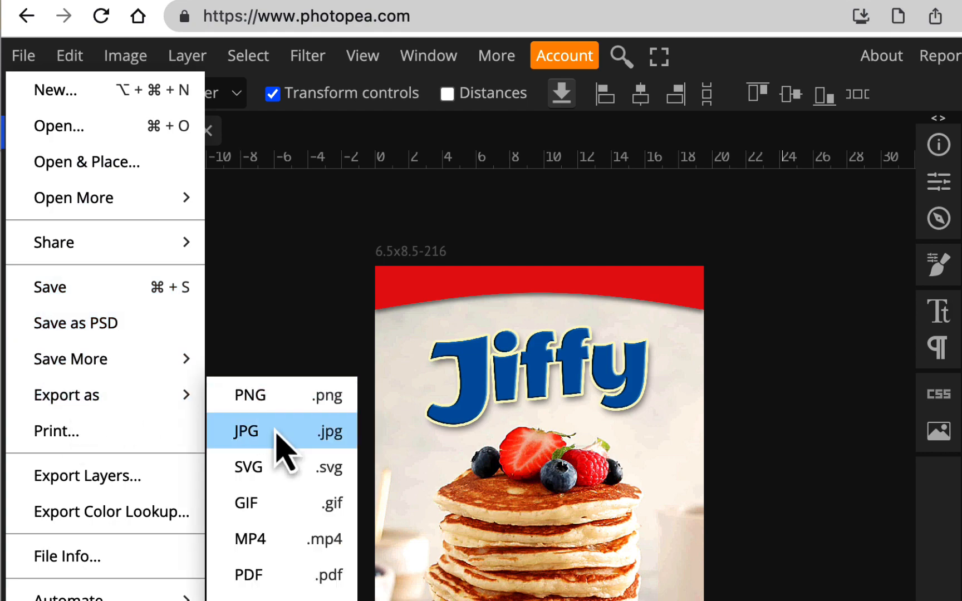
click(276, 431)
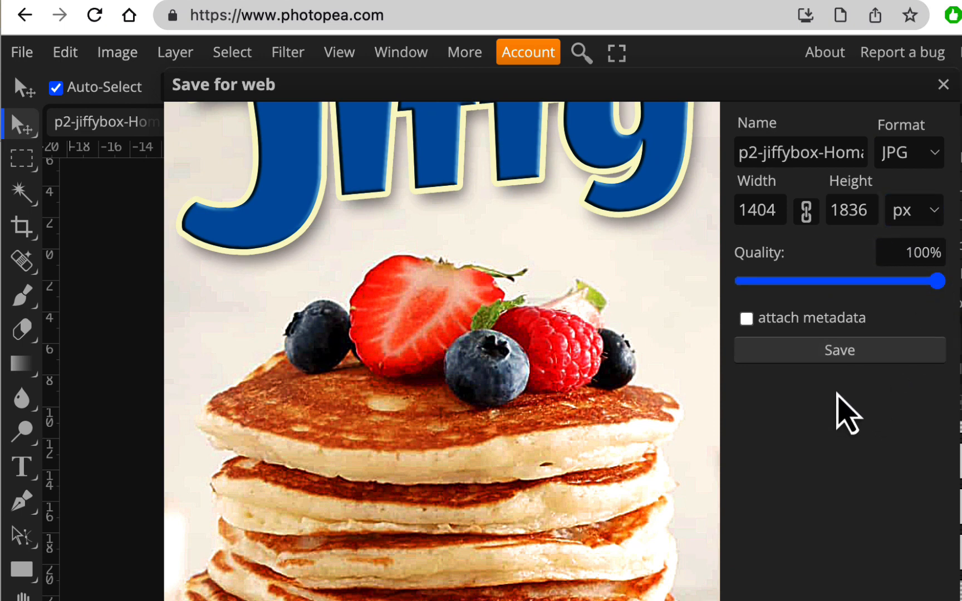
click(840, 355)
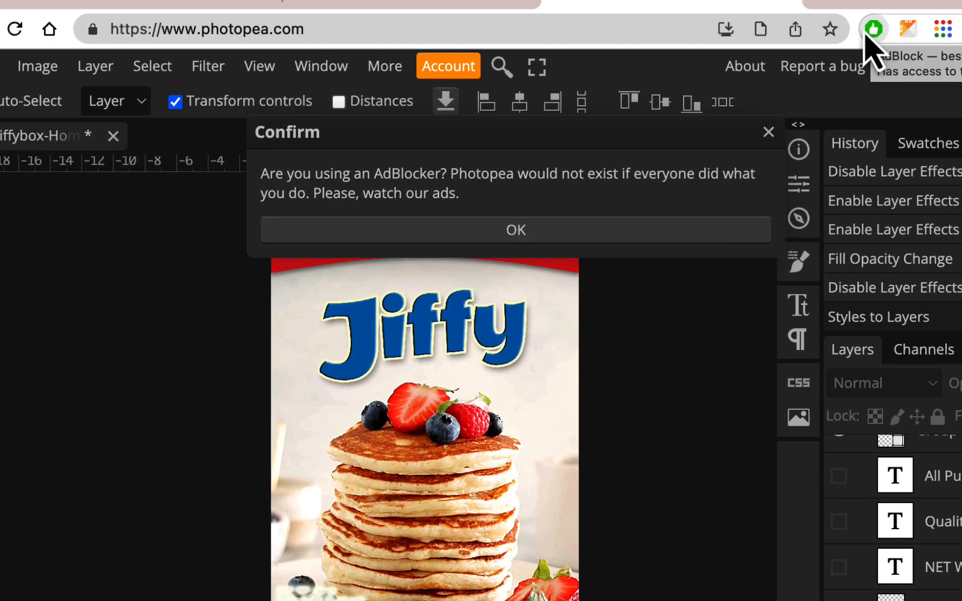
click(529, 229)
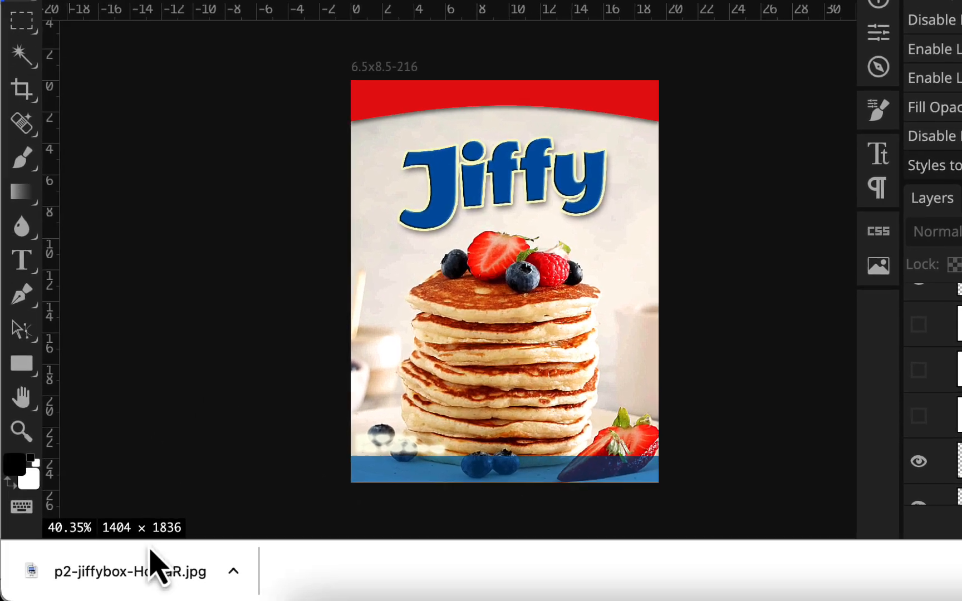
- Put the exported JPG from Downloads into the Spring2023 > grd122w1 > Notes > P2_JiffyBox 2 folder in Finder and return to the browser
click(184, 578)
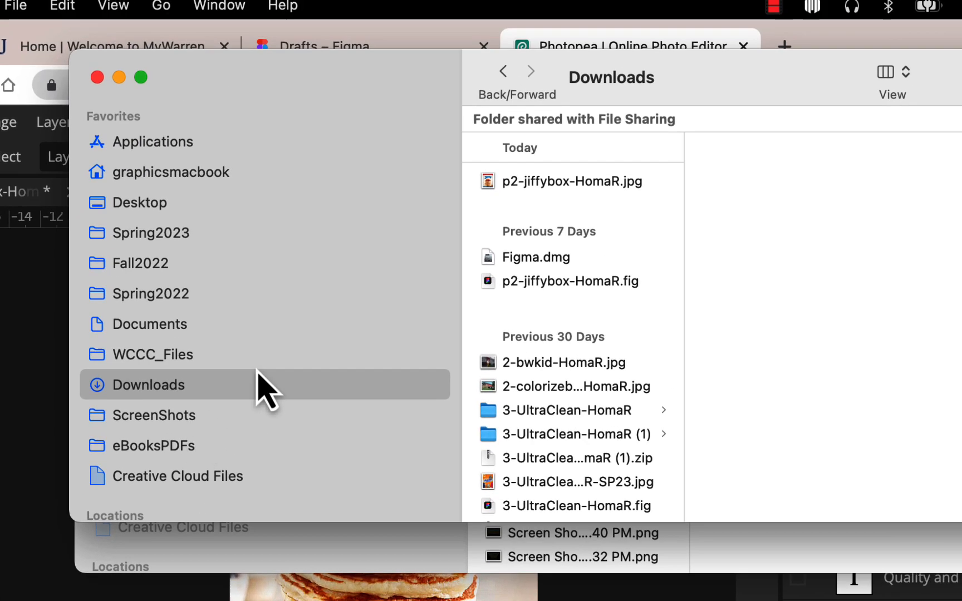
click(640, 35)
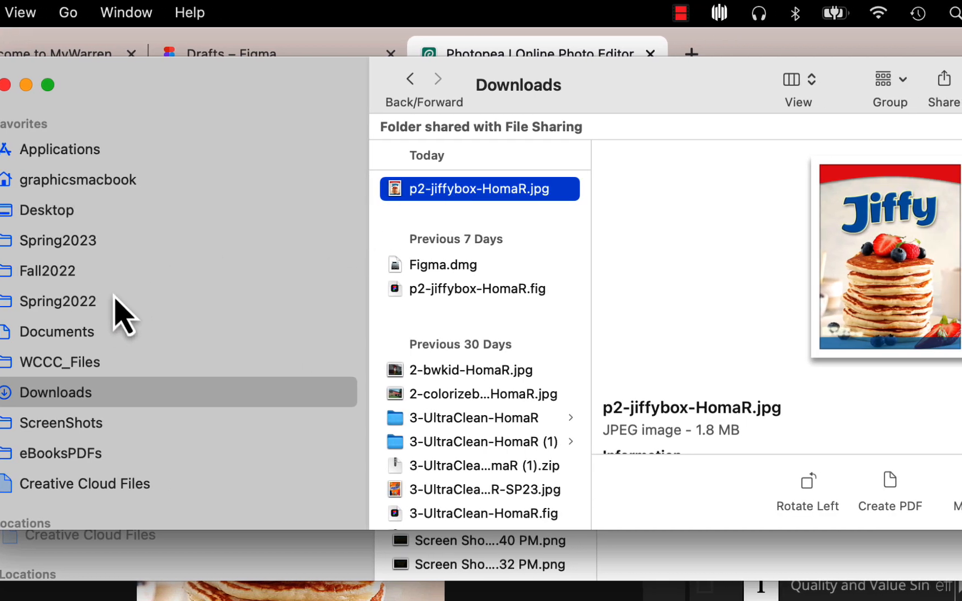
click(92, 245)
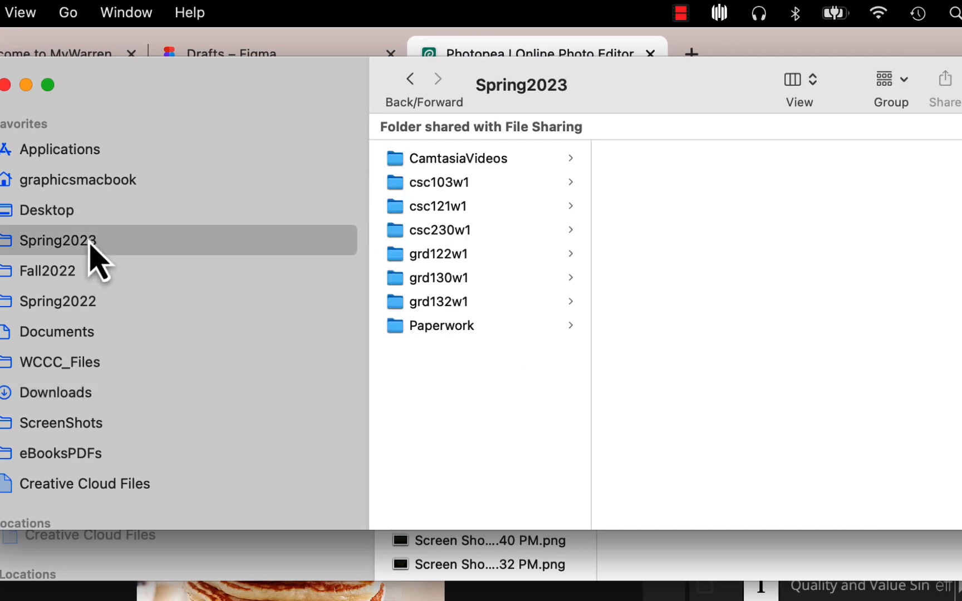
click(463, 257)
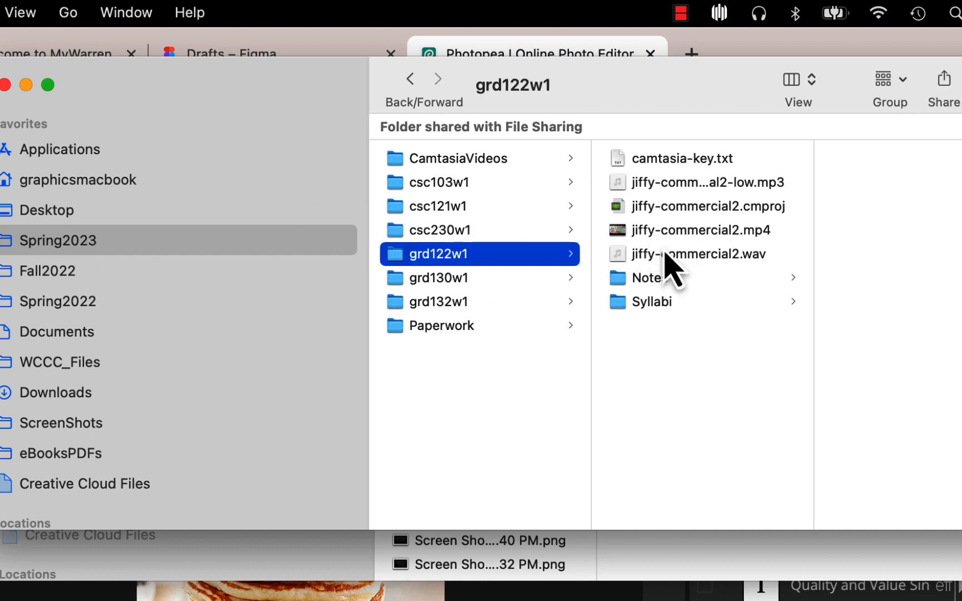
click(668, 284)
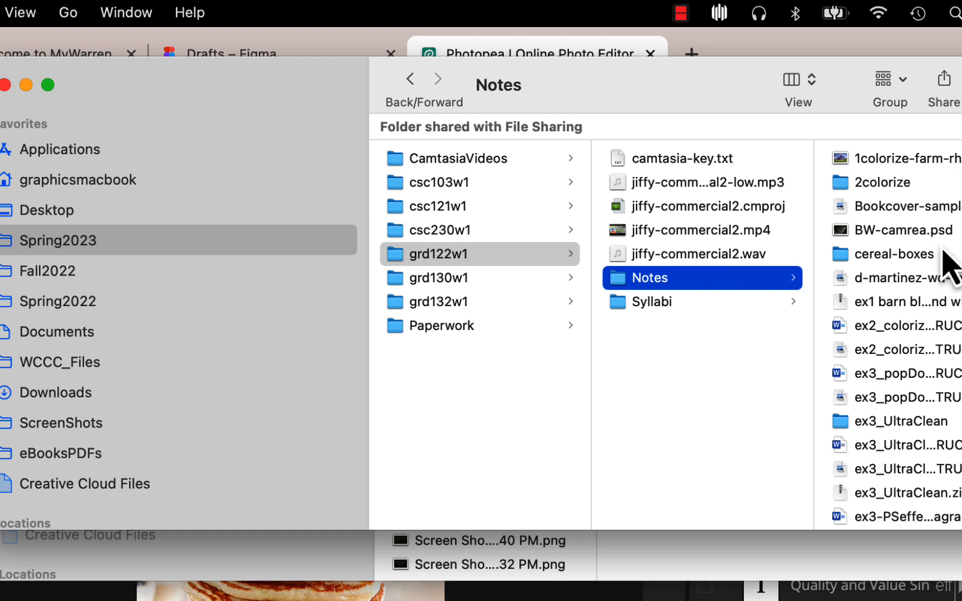
scroll(943, 252, down, 10)
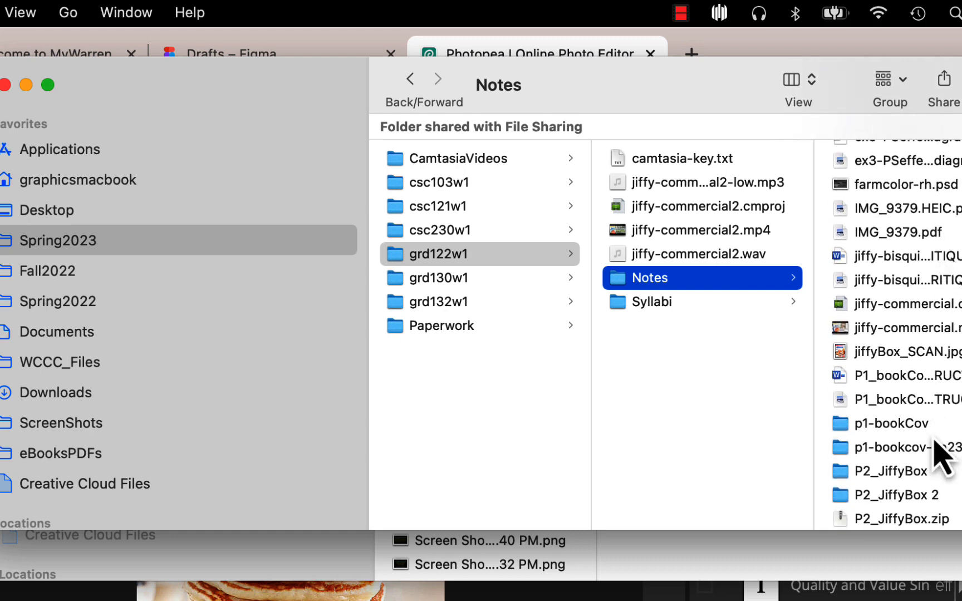
scroll(934, 441, down, 4)
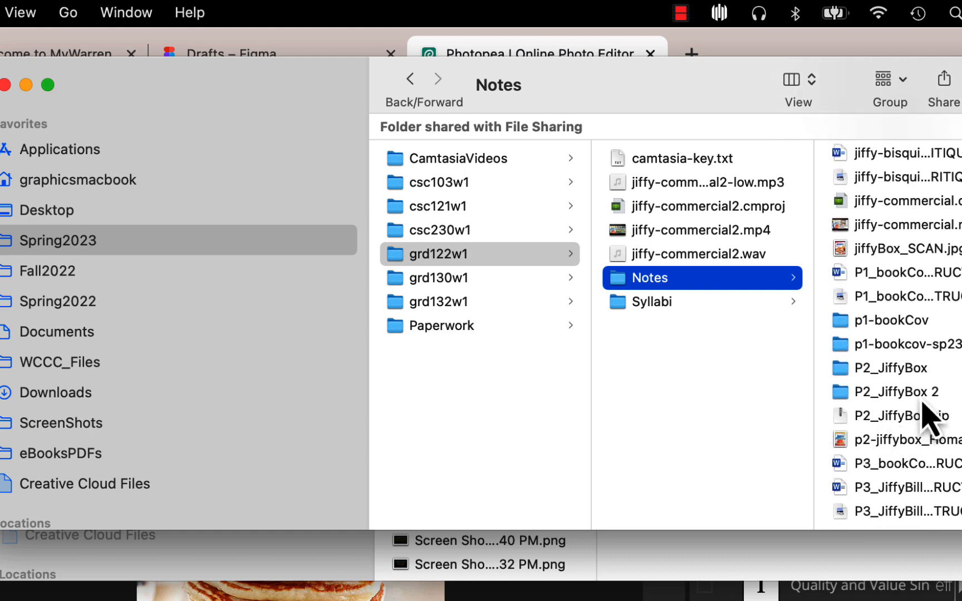
click(919, 394)
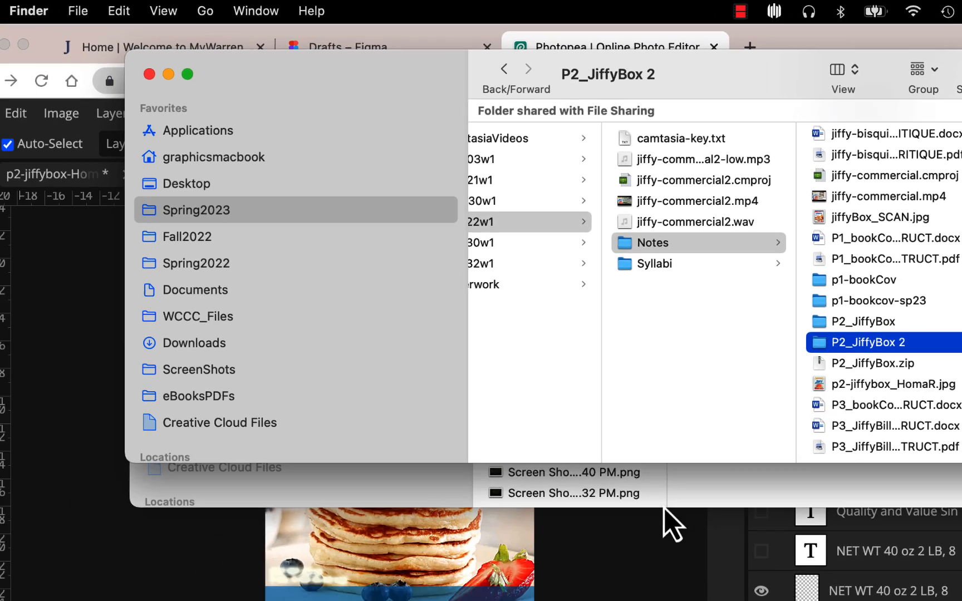
click(658, 532)
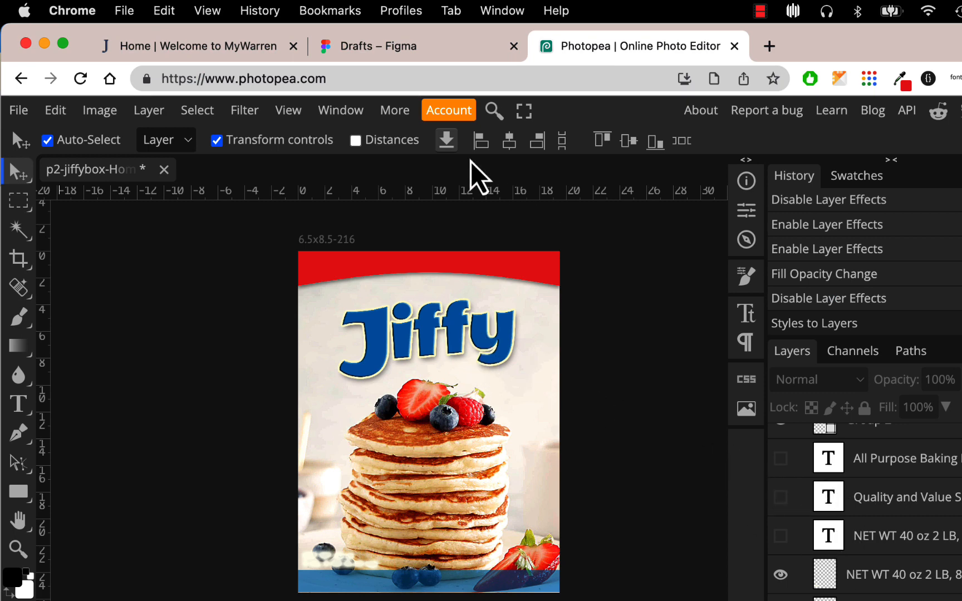
- Switch to Figma, open the recent p2-jiffybox design file and close the browser's downloads bar
click(412, 46)
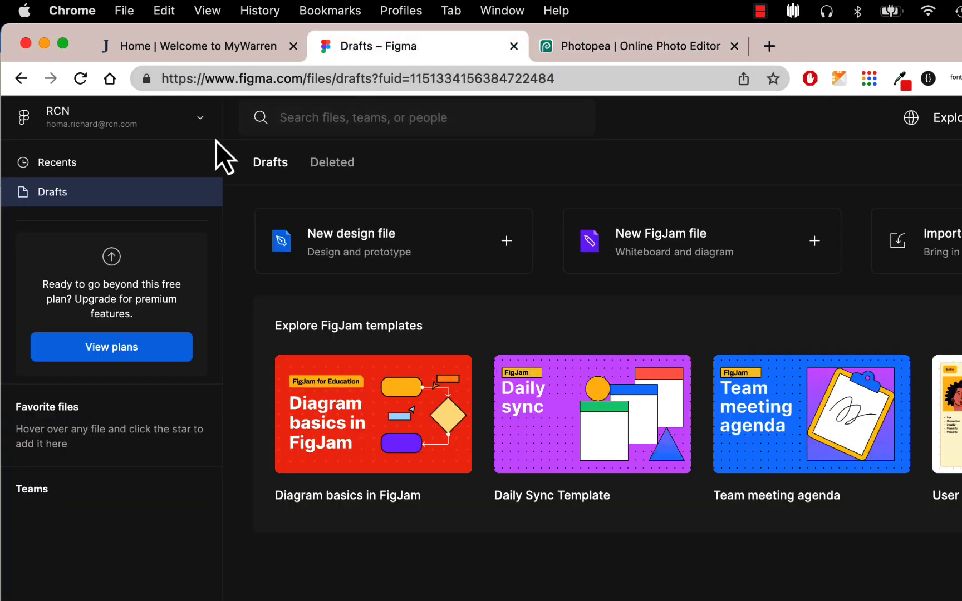
click(164, 165)
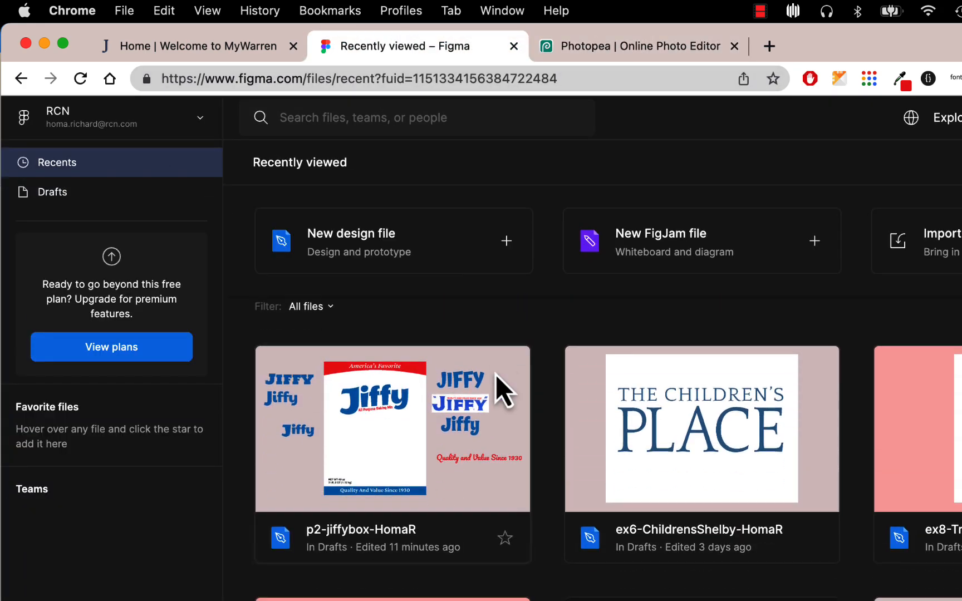
double_click(497, 405)
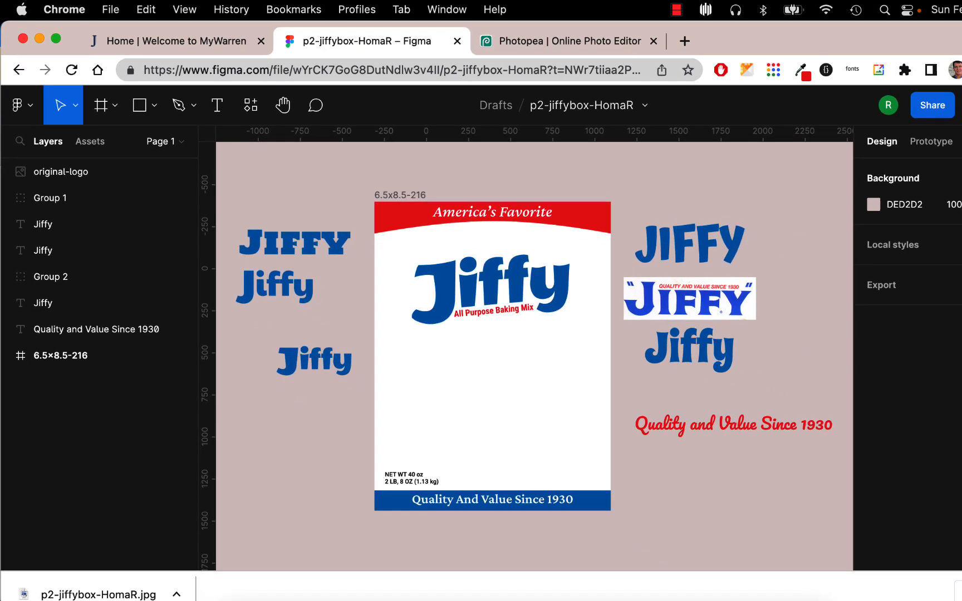
click(960, 594)
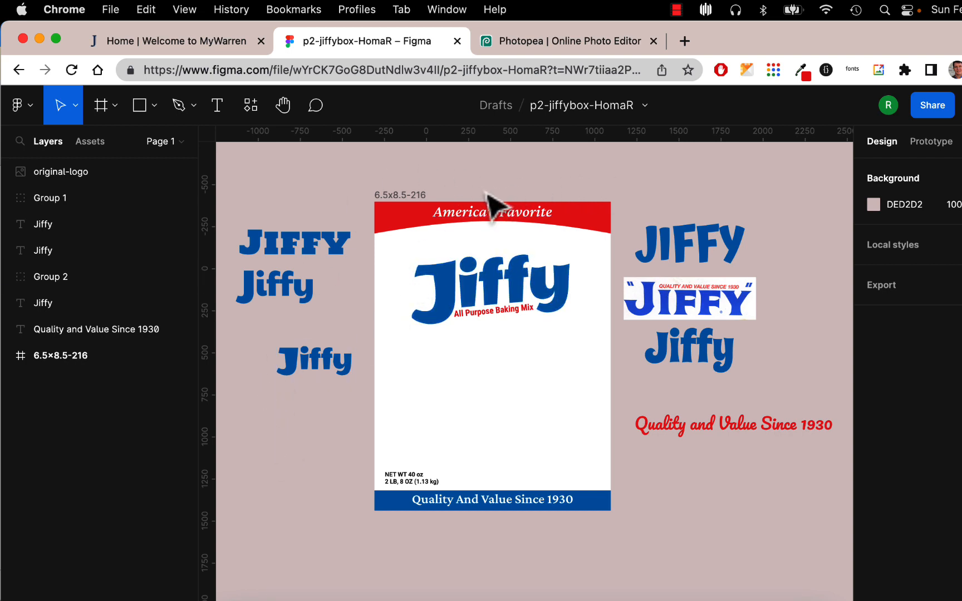
- With nothing selected, place the exported JPG from P2_JiffyBox 2 on the canvas and align it over the 6.5x8.5-216 frame
click(489, 276)
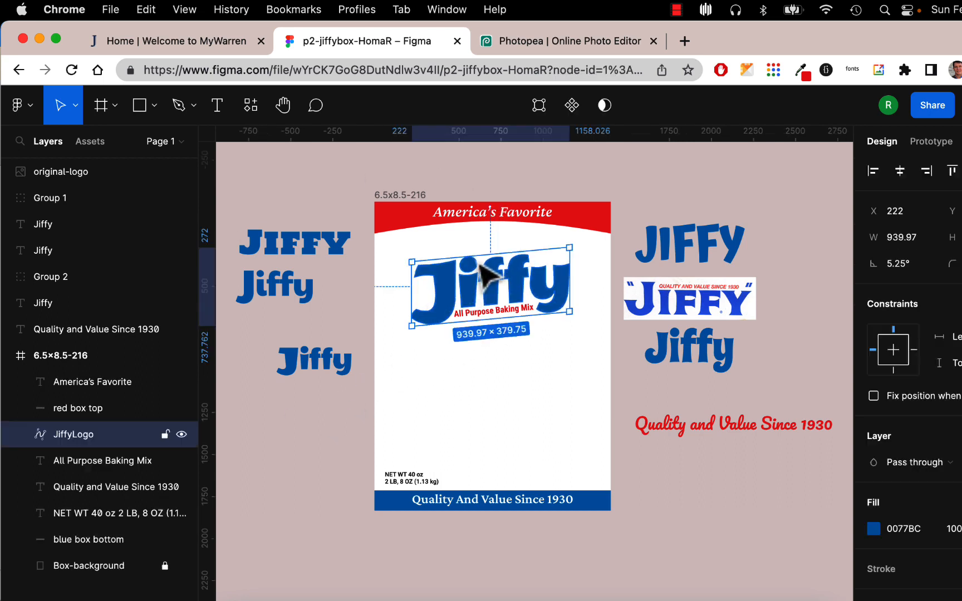
click(455, 217)
click(447, 176)
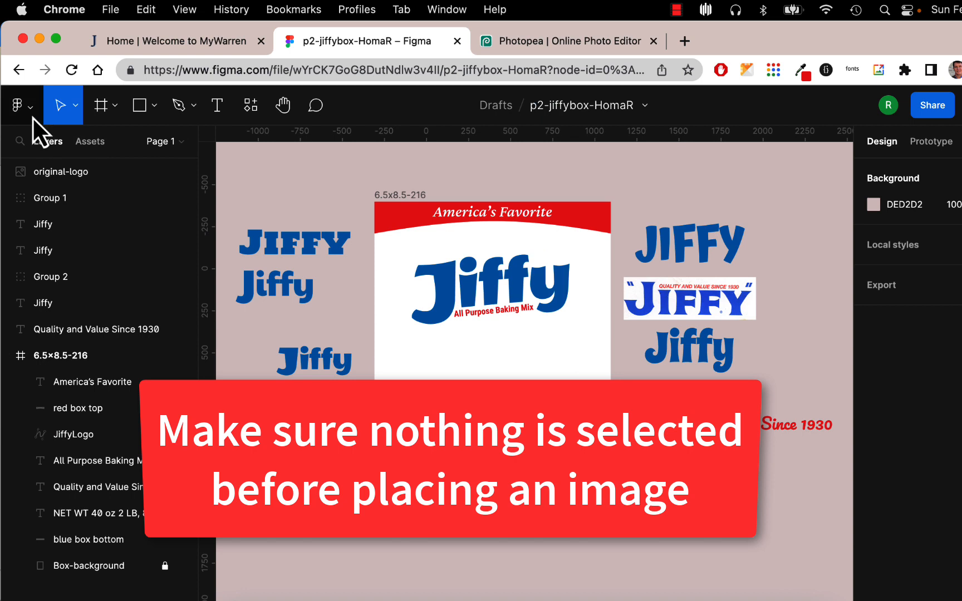
click(32, 116)
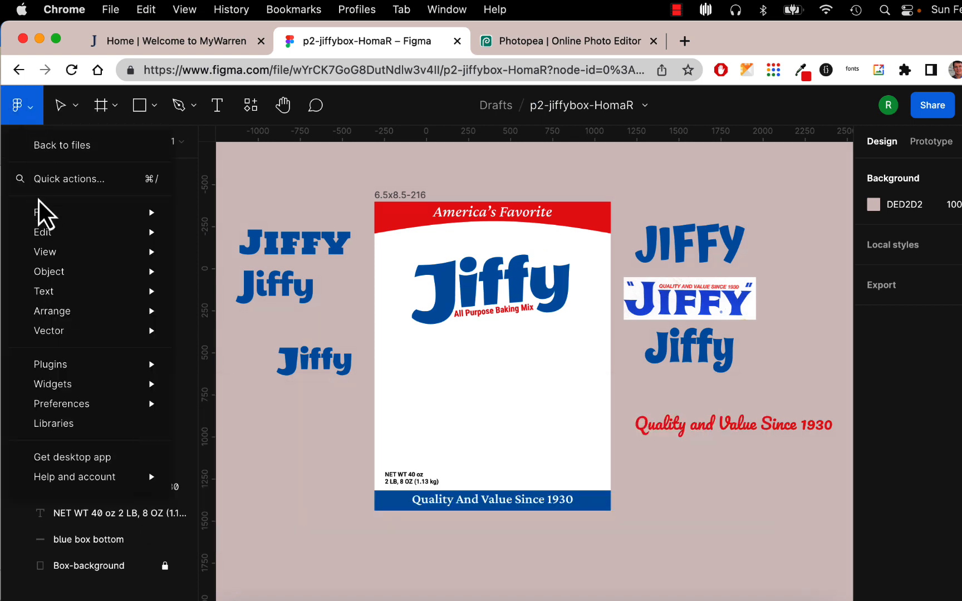
mouse_move(42, 217)
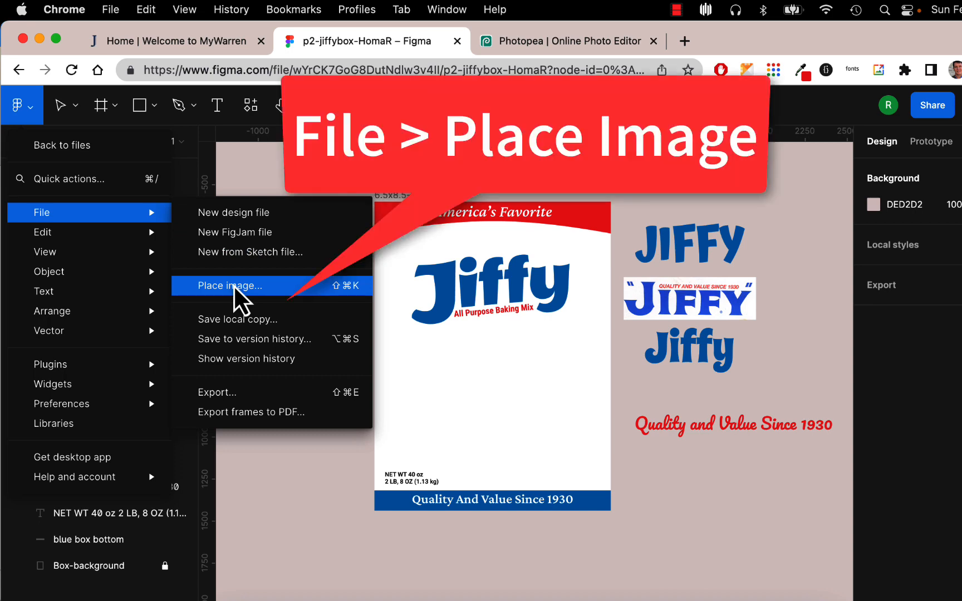
click(234, 285)
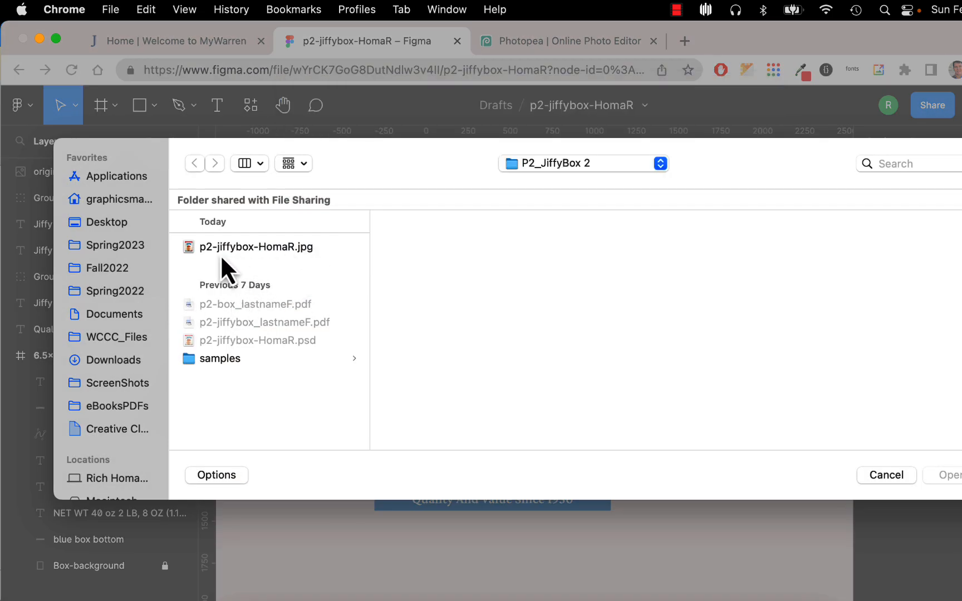
click(305, 247)
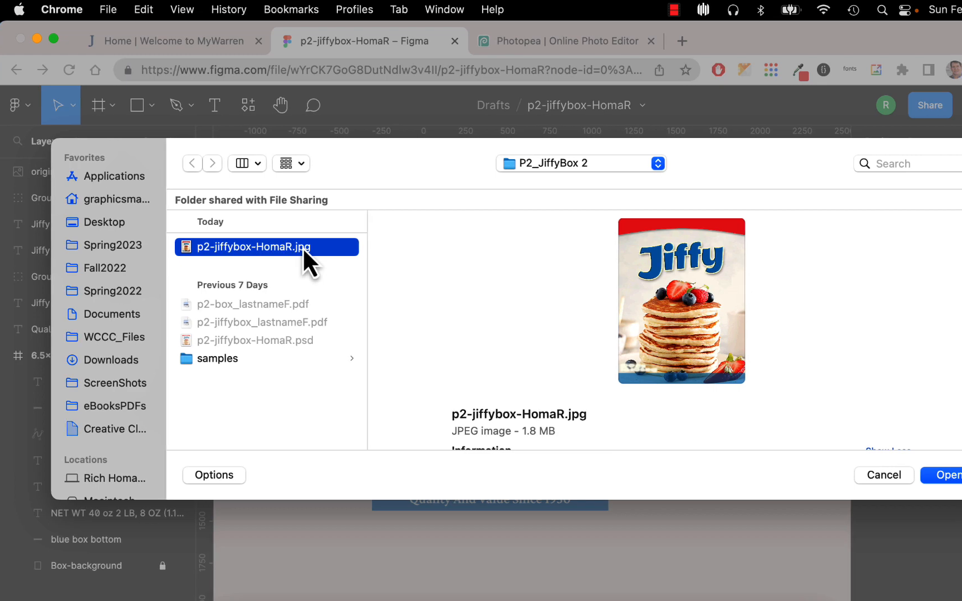
click(902, 479)
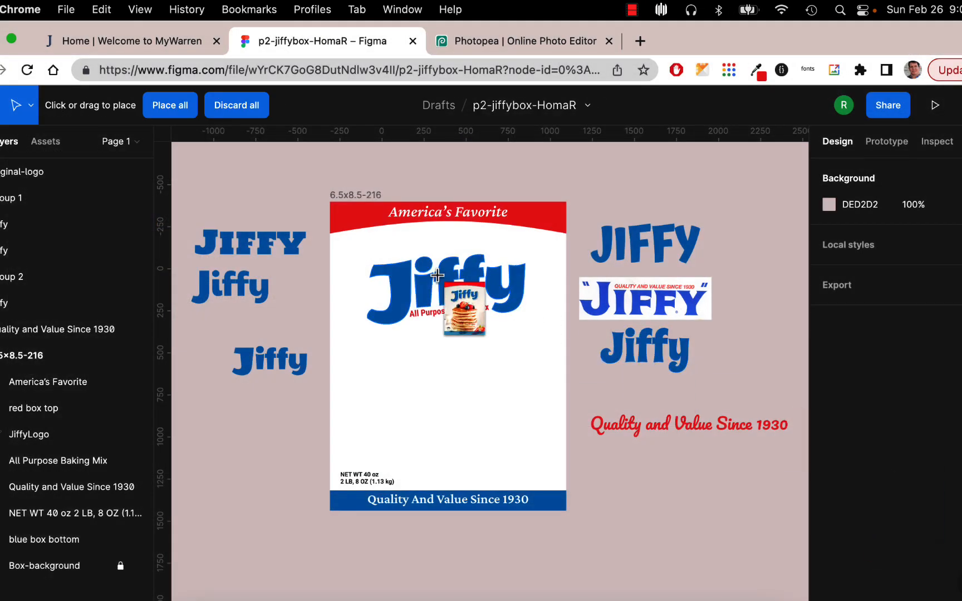
click(271, 170)
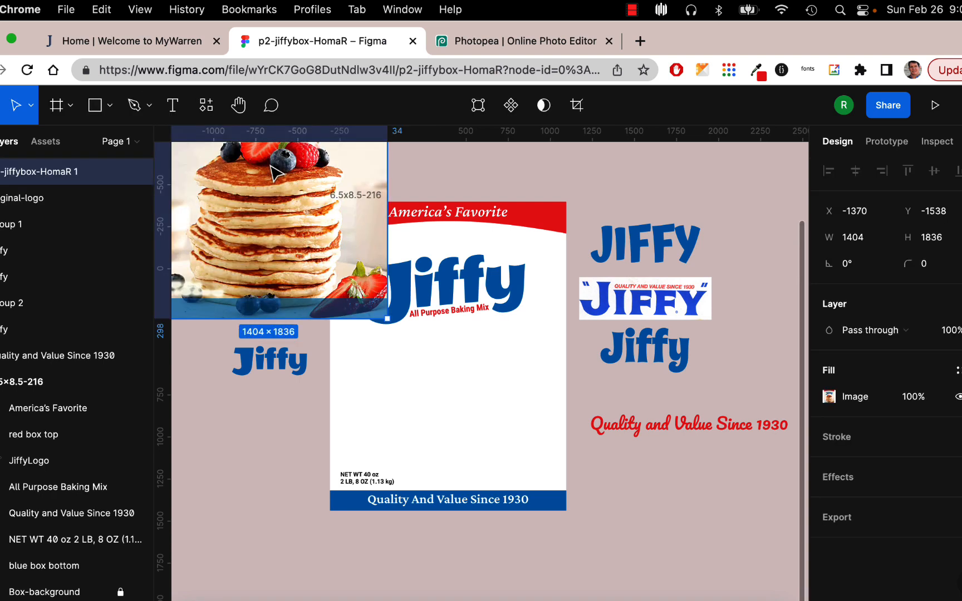
drag(284, 194, 458, 379)
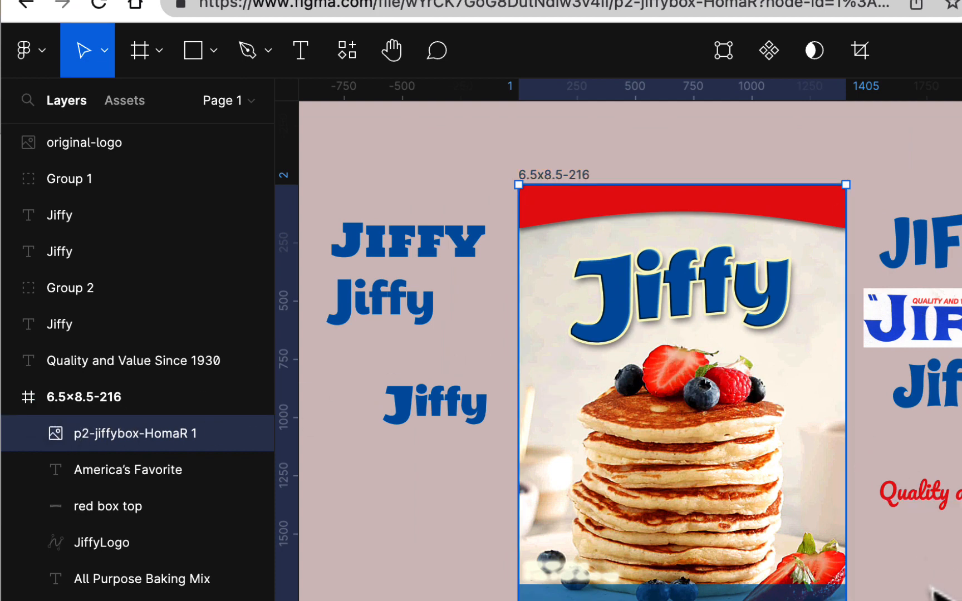
- Move the America's Favorite text layer above the placed box image in the 6.5x8.5-216 frame
click(170, 471)
drag(170, 471, 172, 427)
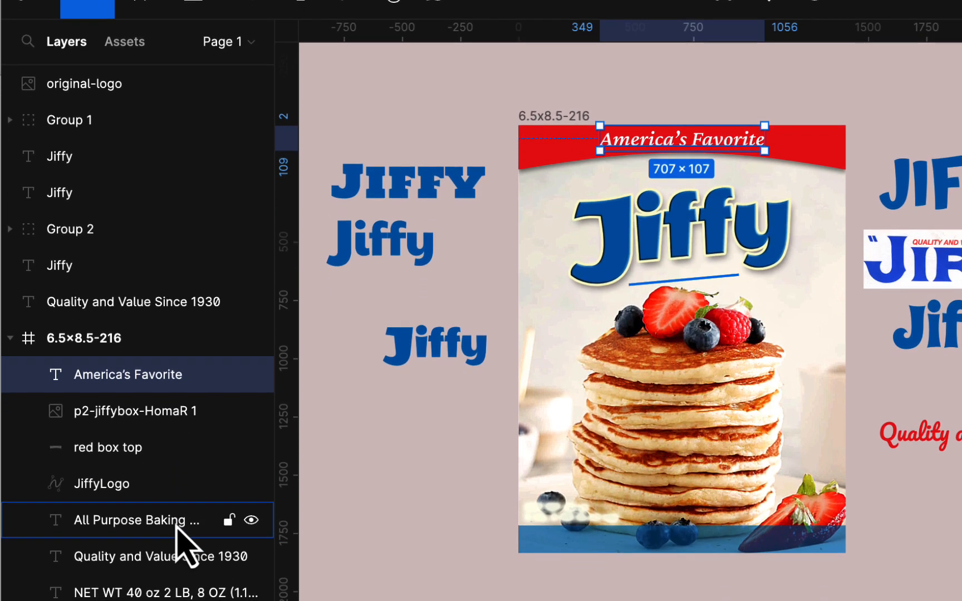
- Move the All Purpose Baking Mix, NET WT and Quality and Value Since 1930 text layers above the placed box image in the frame
click(178, 537)
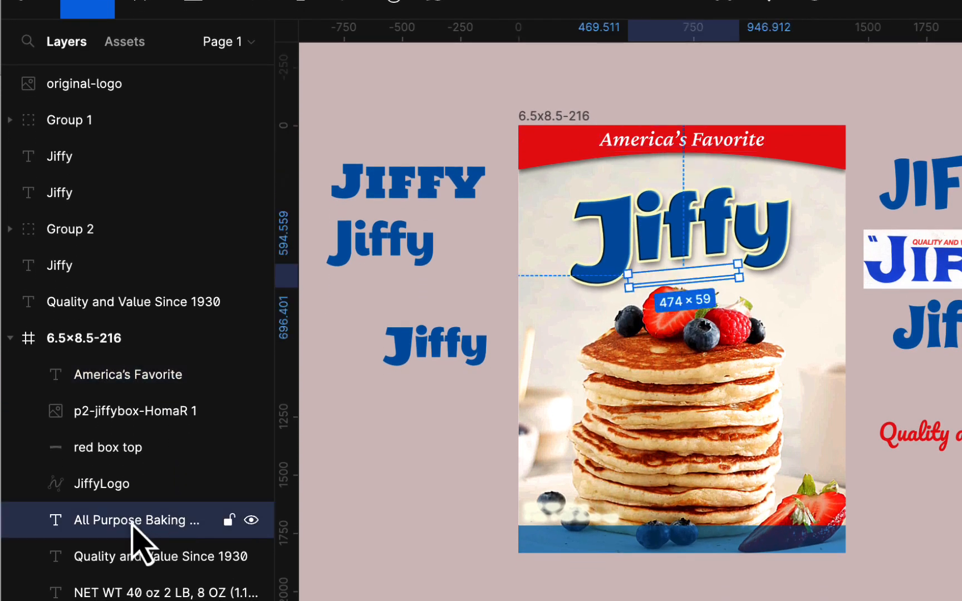
drag(140, 541, 152, 408)
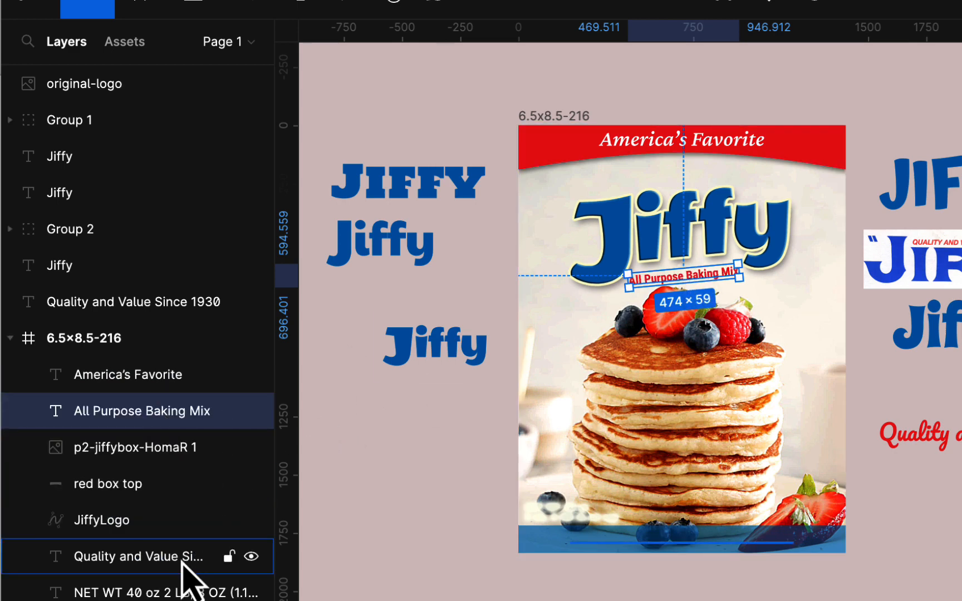
click(104, 599)
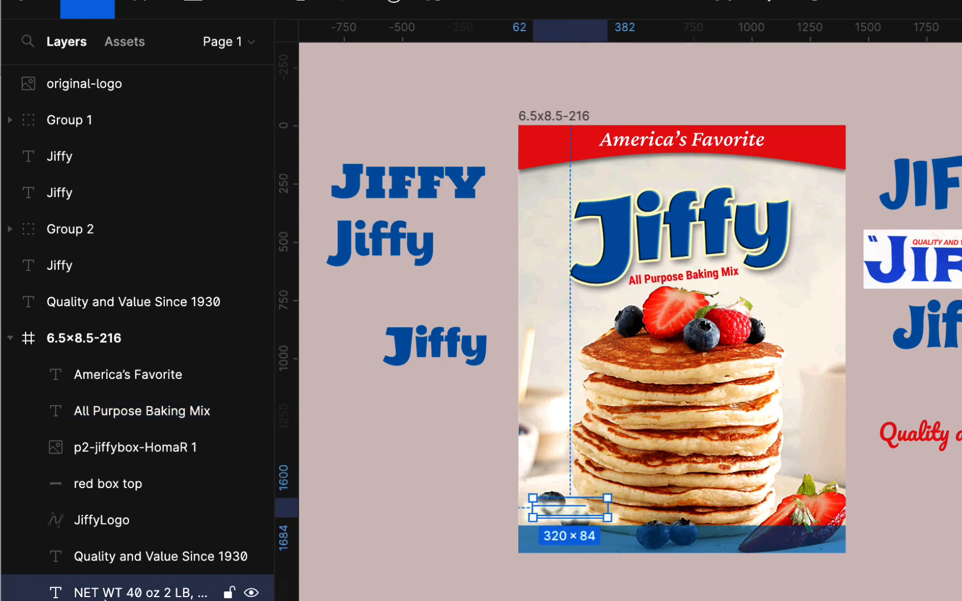
drag(105, 595, 125, 439)
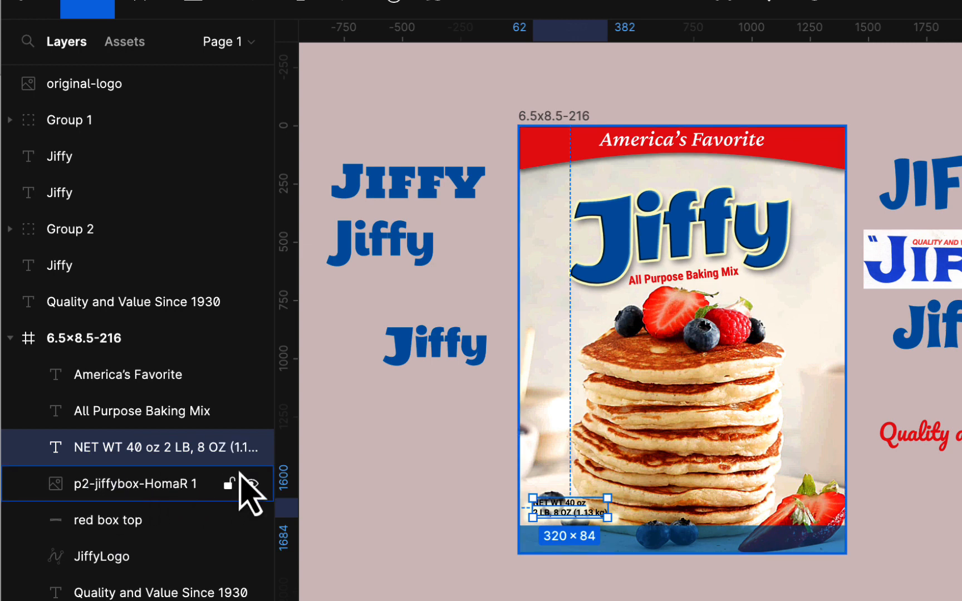
click(186, 593)
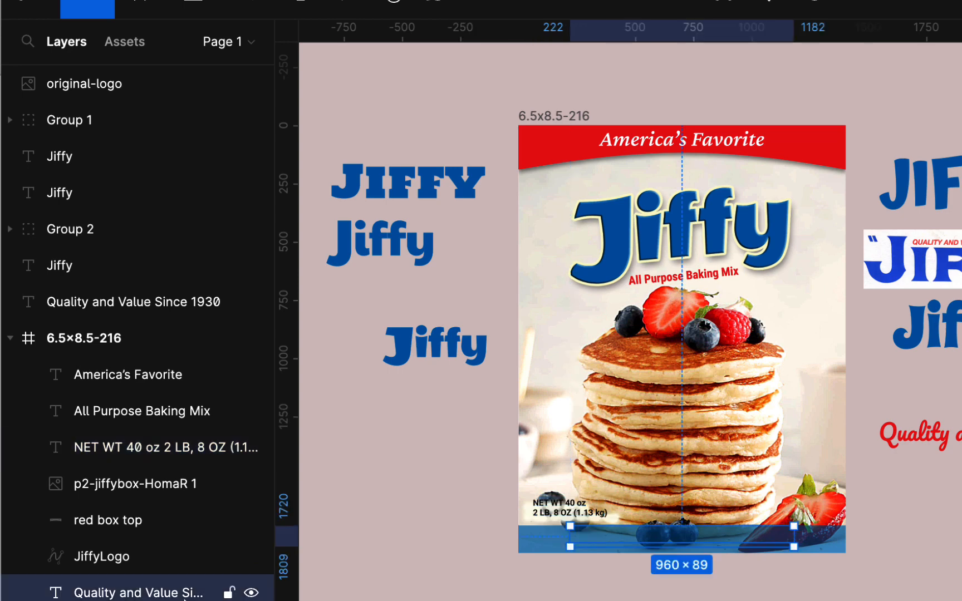
drag(162, 595, 174, 472)
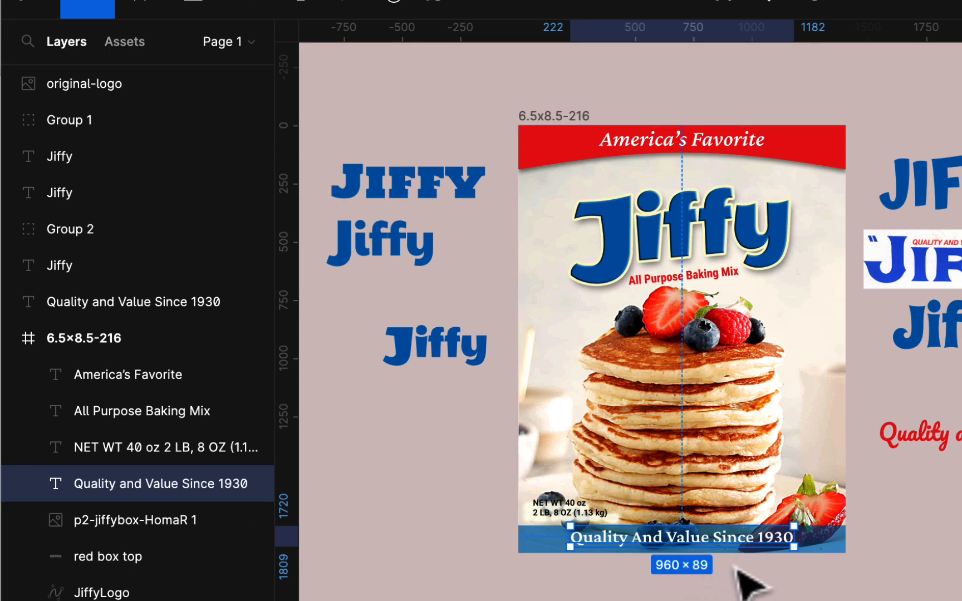
- Add a drop shadow with an X offset of 4 and 100% opacity to the America's Favorite text
scroll(670, 178, up, 10)
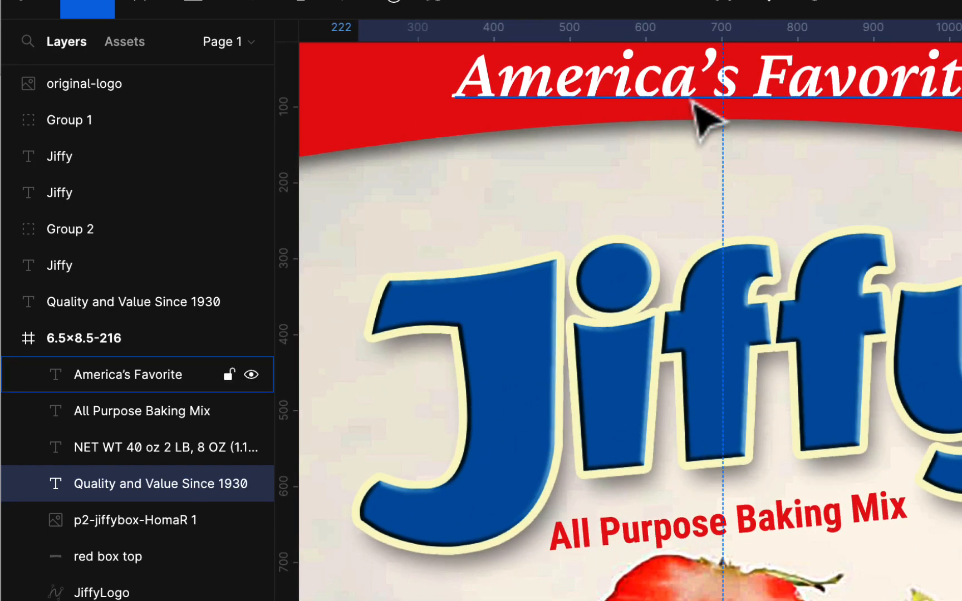
scroll(779, 167, up, 3)
click(778, 162)
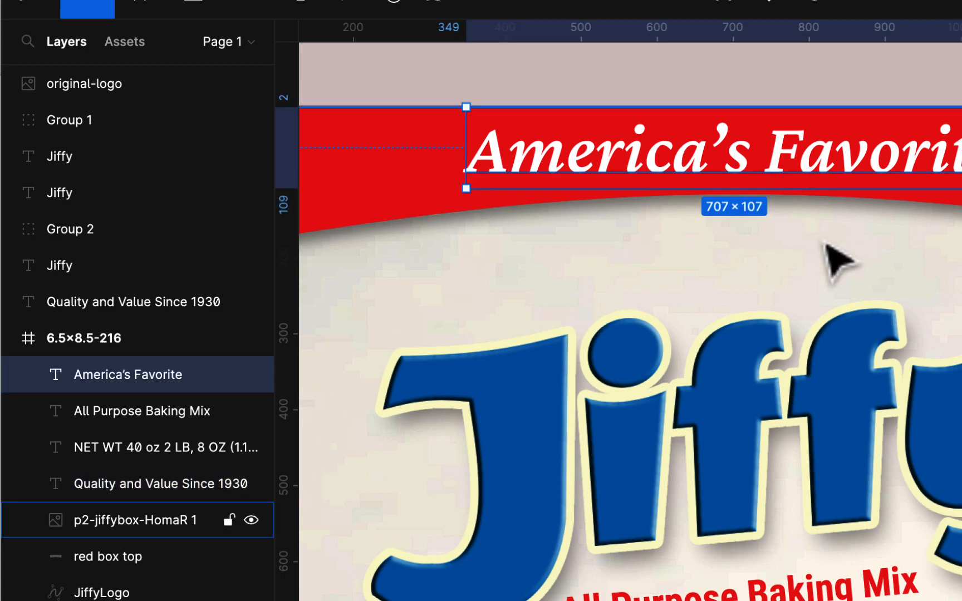
scroll(726, 343, down, 6)
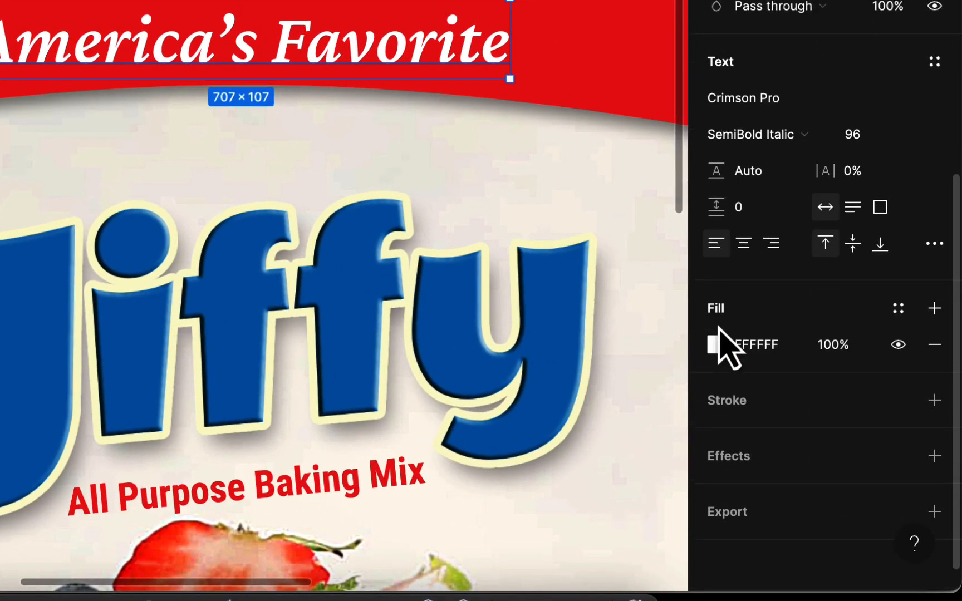
click(935, 450)
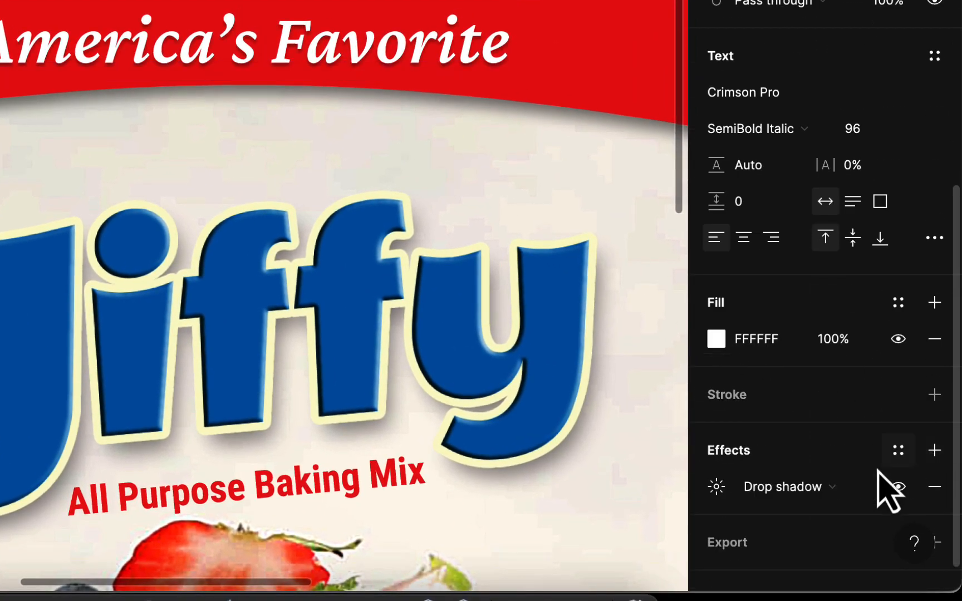
click(716, 487)
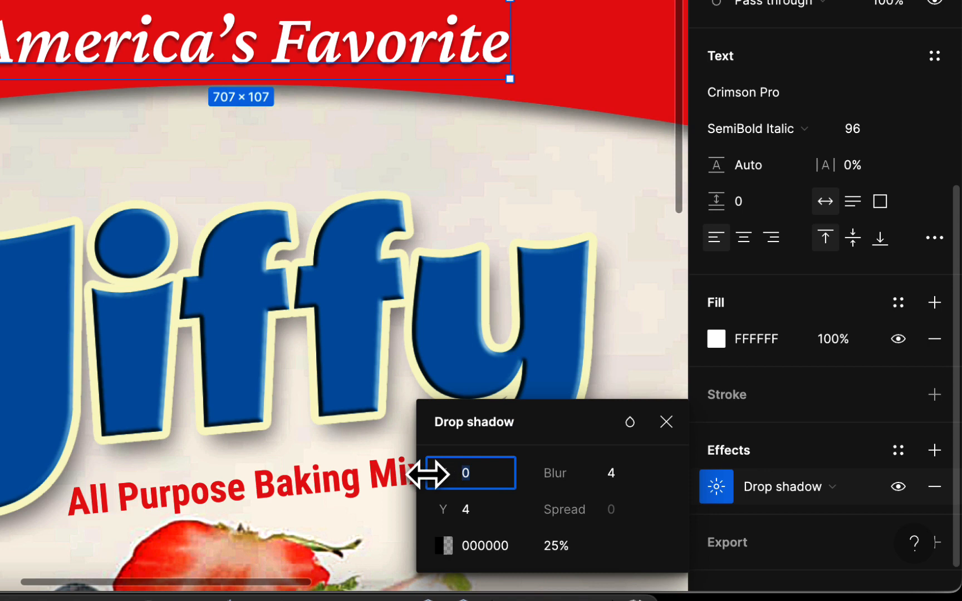
text(4)
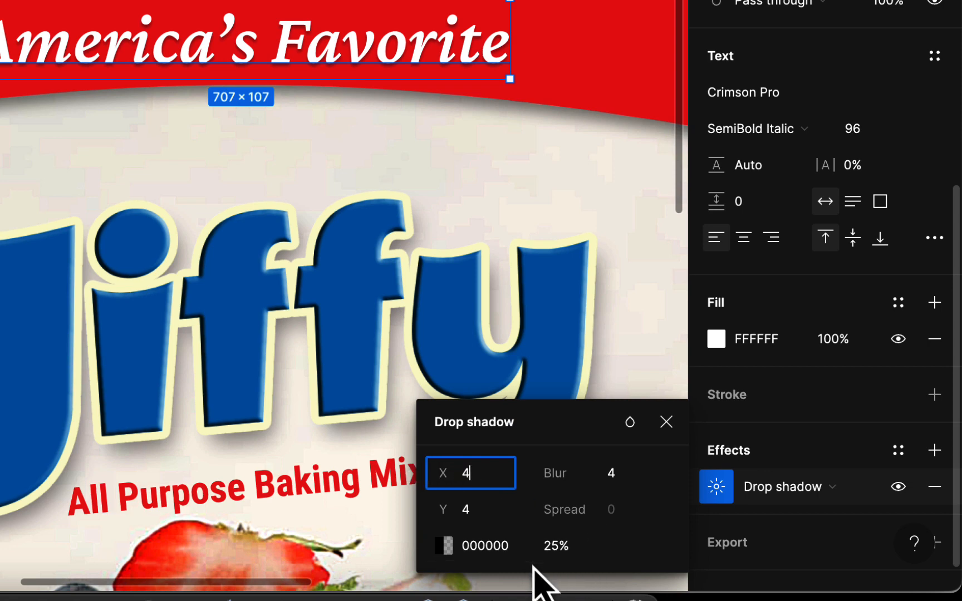
click(555, 546)
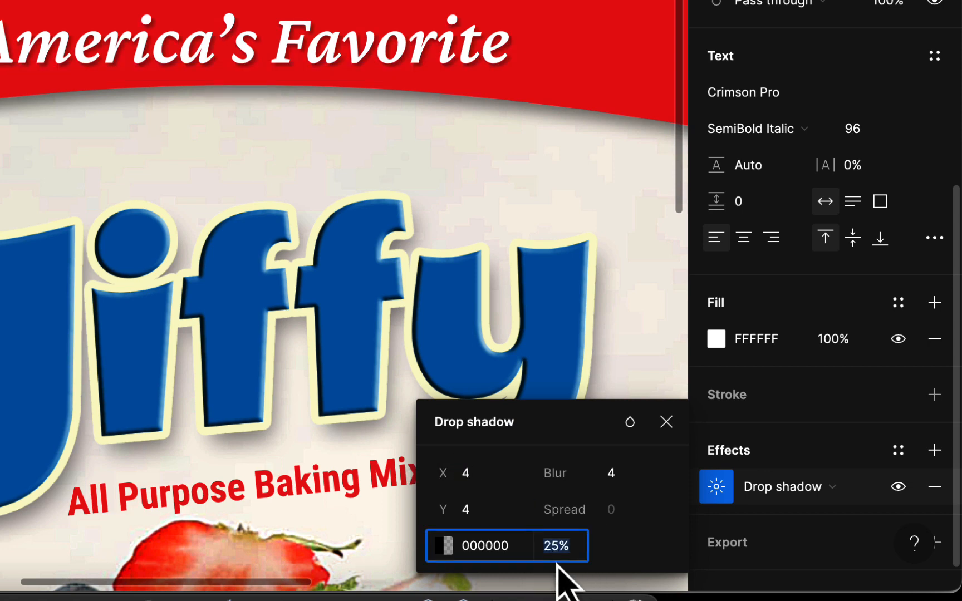
text(100)
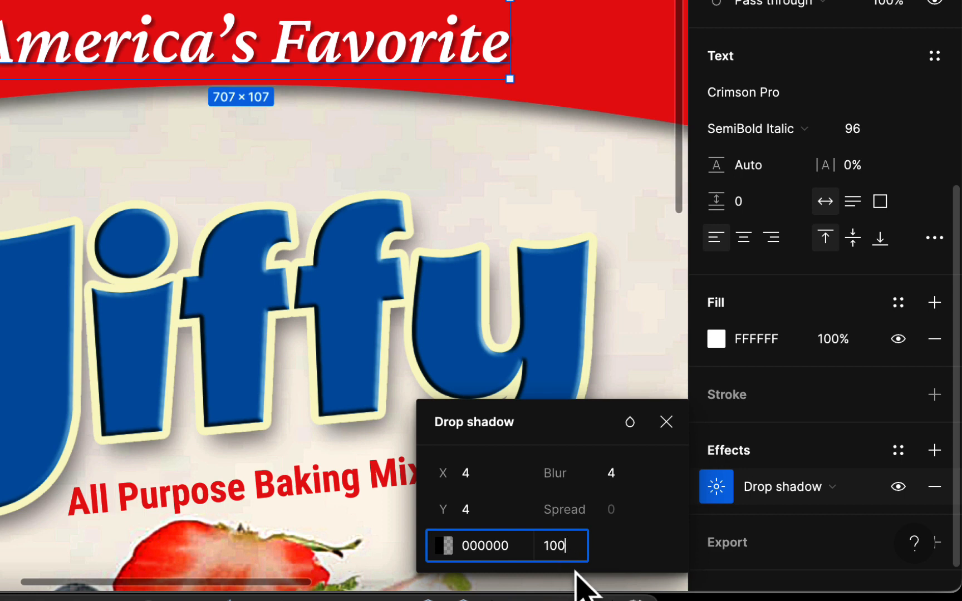
key(Return)
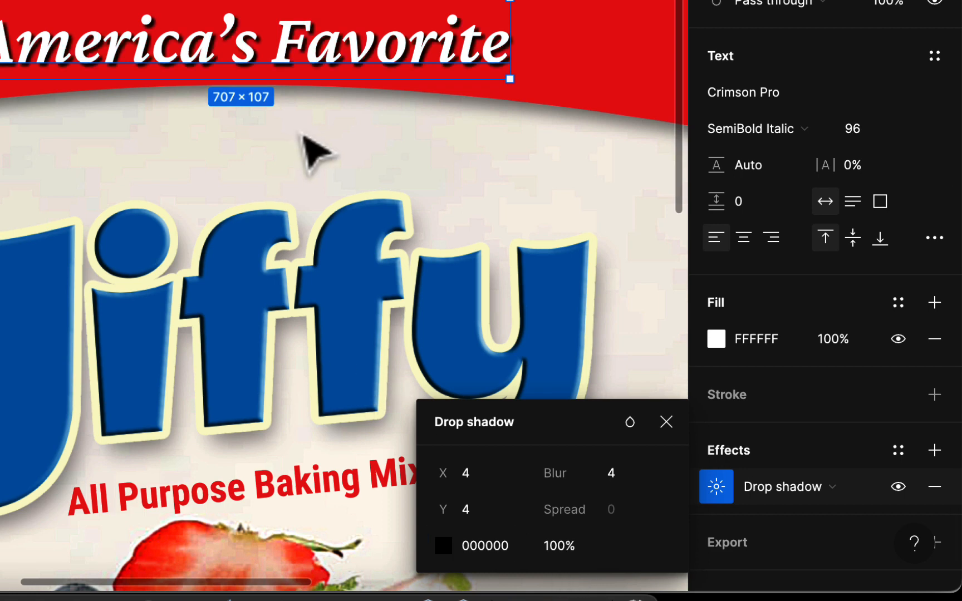
click(316, 151)
scroll(287, 50, up, 10)
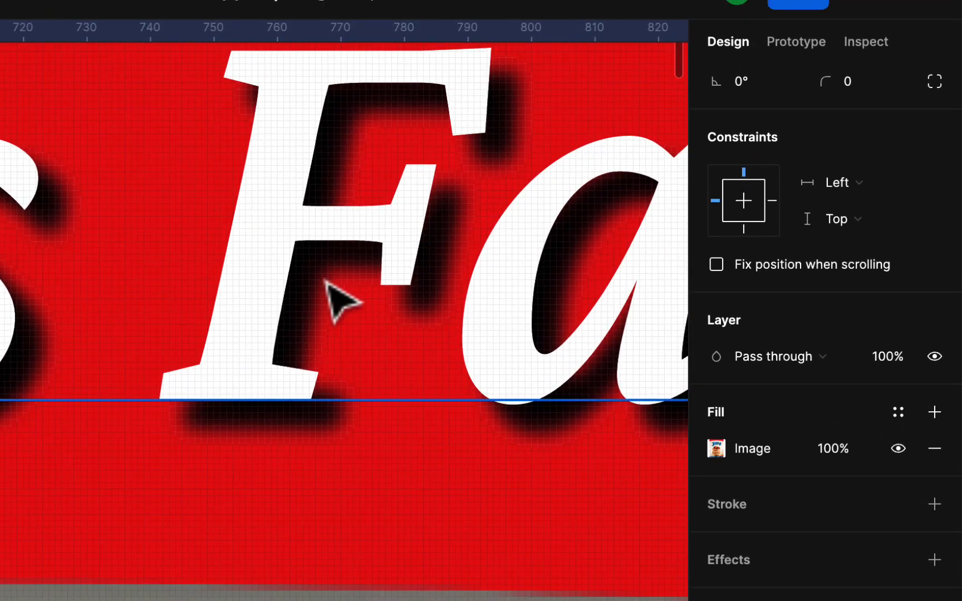
- Switch to Photopea, show the America's Favorite text layer and examine its drop shadow up close for comparison
scroll(326, 281, down, 5)
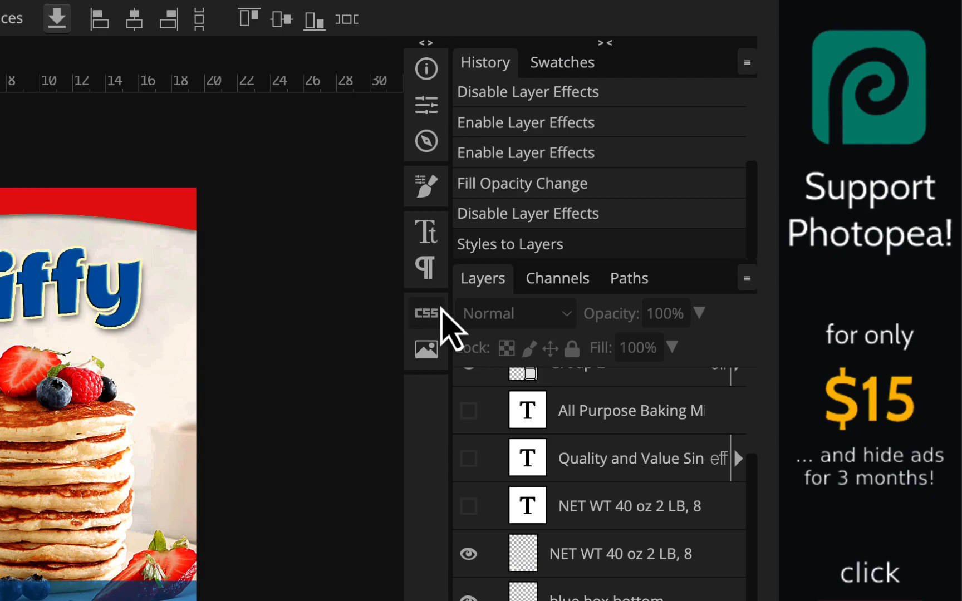
scroll(512, 445, up, 2)
scroll(510, 440, up, 3)
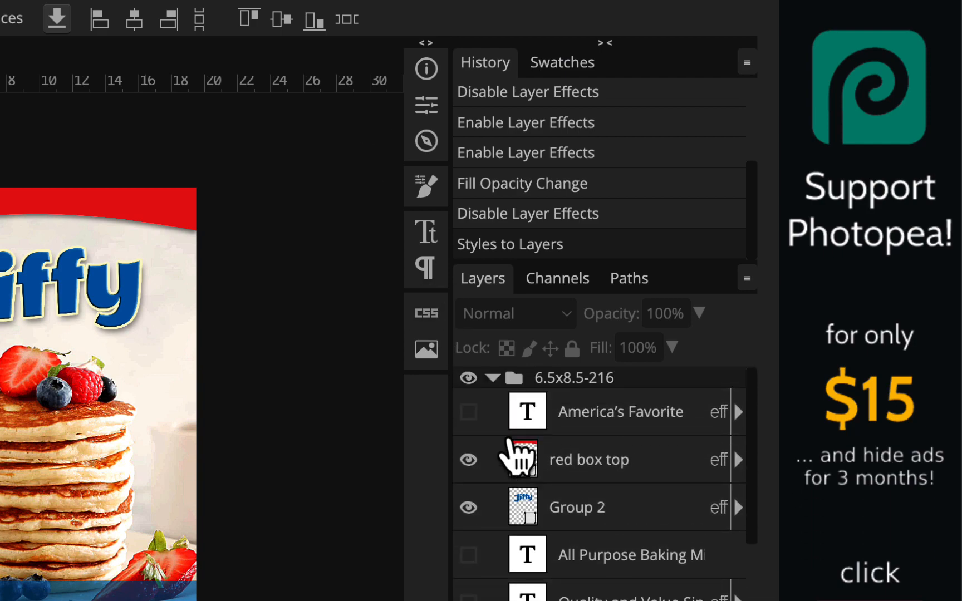
click(469, 412)
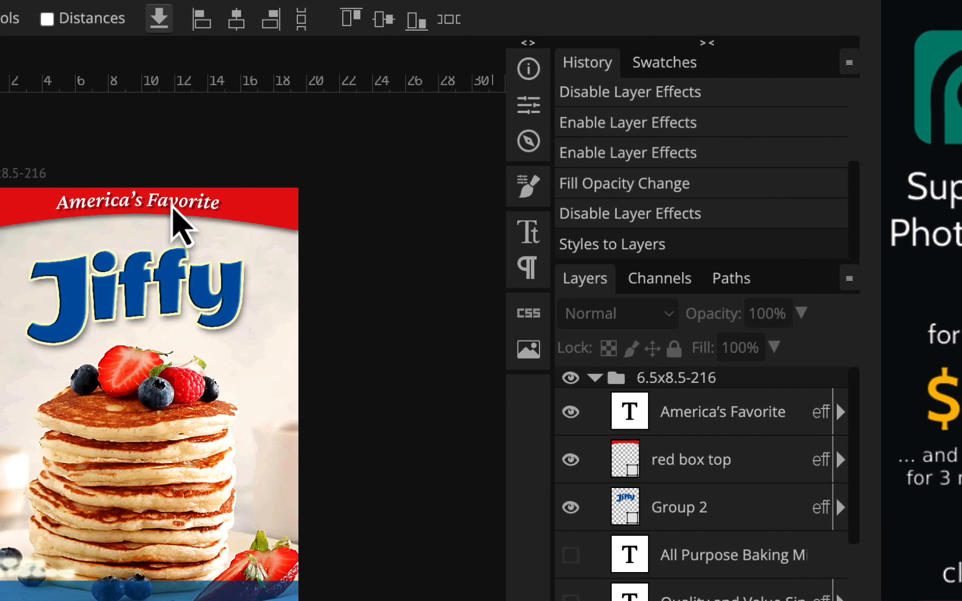
scroll(80, 223, up, 5)
scroll(449, 205, up, 5)
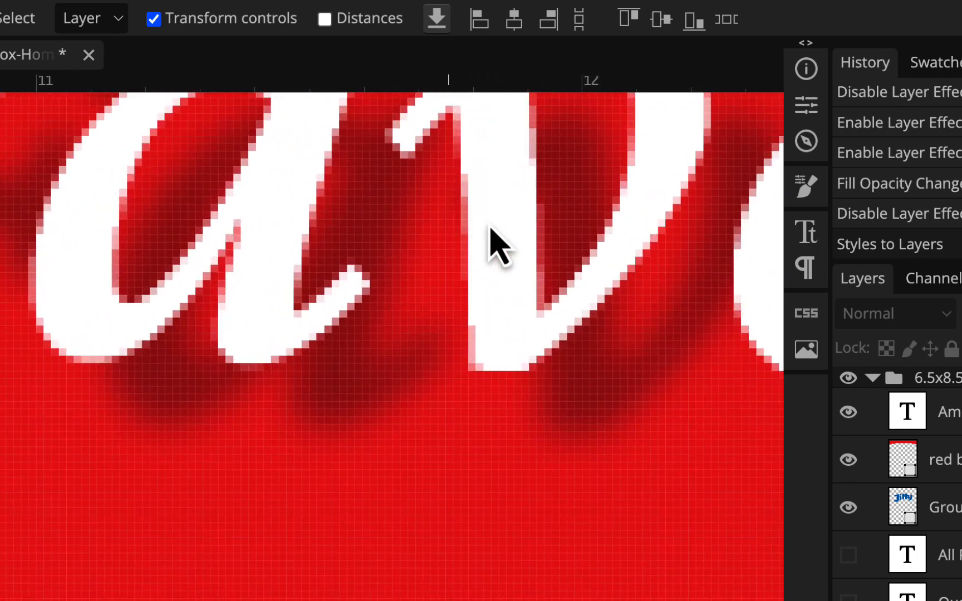
- Return to Figma and give the Quality And Value Since 1930 text a drop shadow with an X offset of 4 and 100% opacity
scroll(489, 224, down, 4)
scroll(490, 228, up, 1)
scroll(490, 228, up, 3)
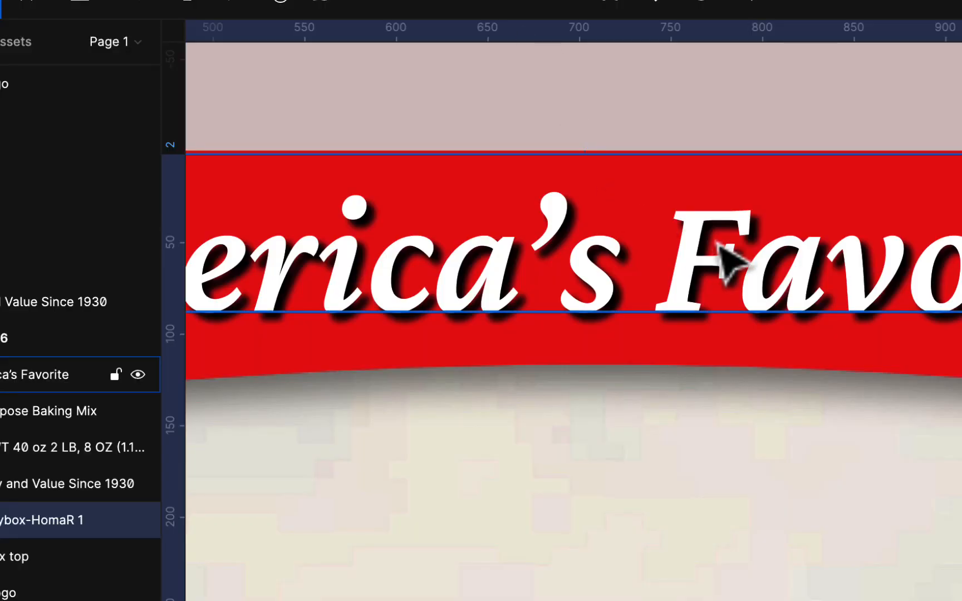
scroll(726, 261, down, 4)
scroll(728, 262, down, 4)
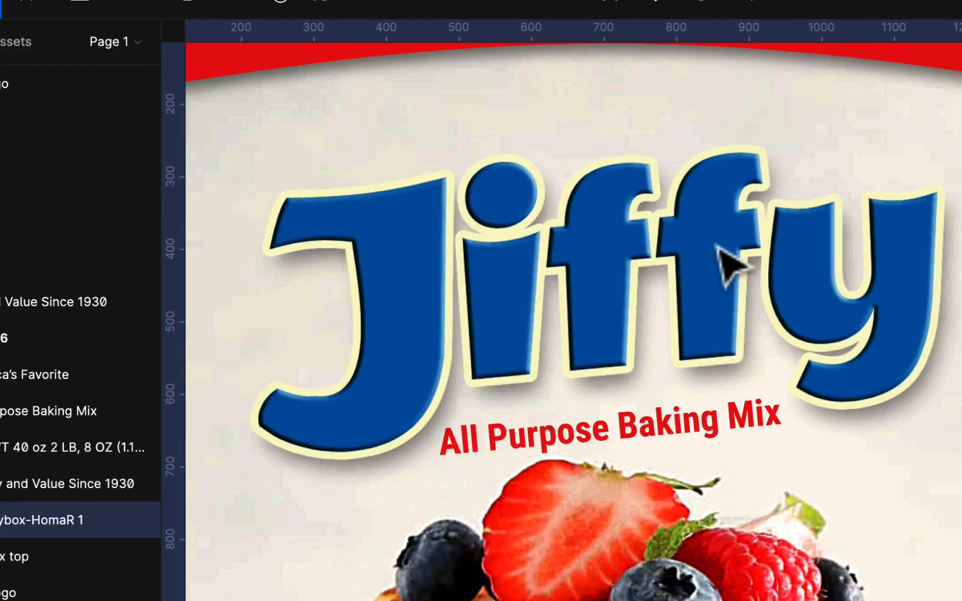
scroll(729, 264, down, 10)
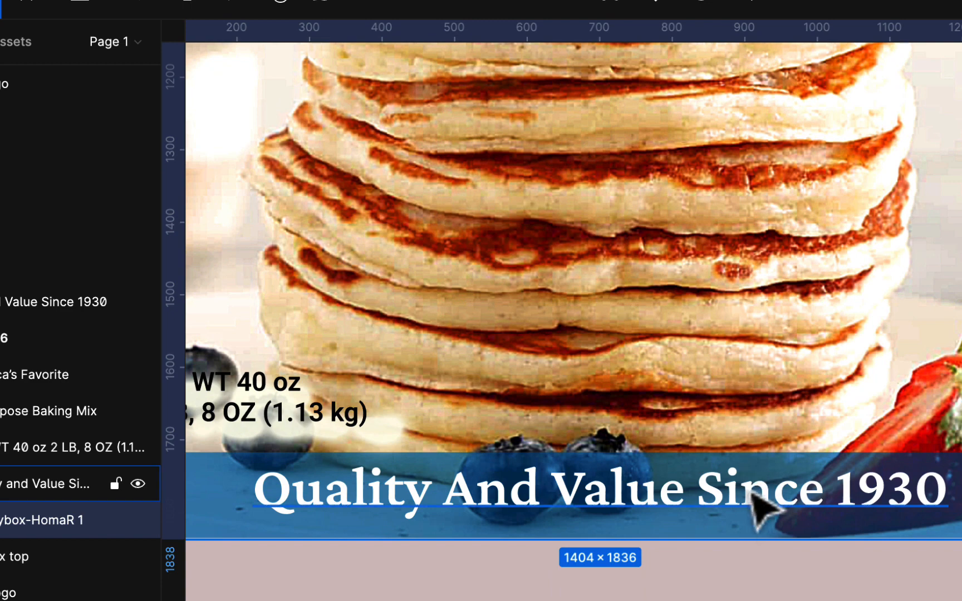
click(753, 498)
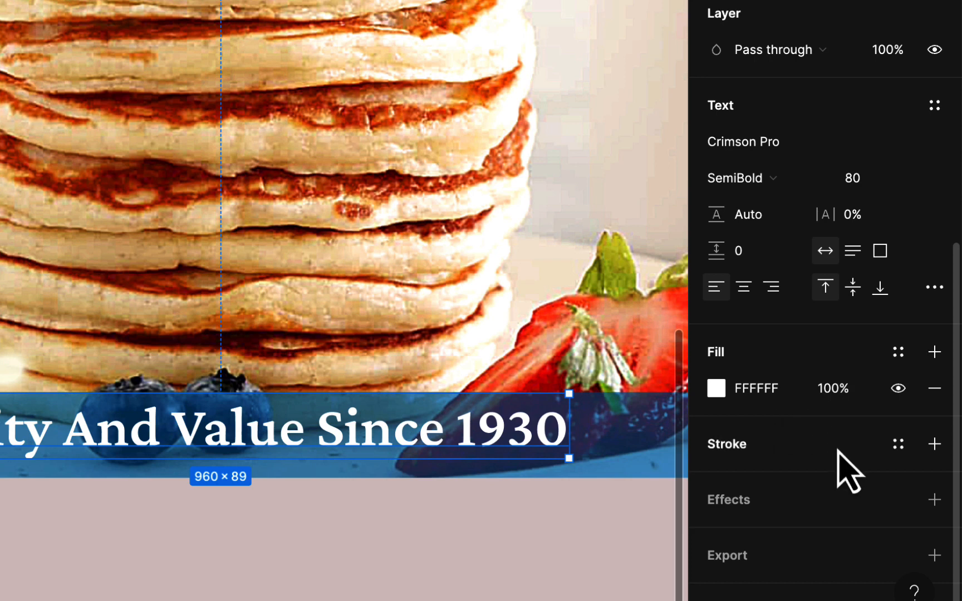
click(934, 499)
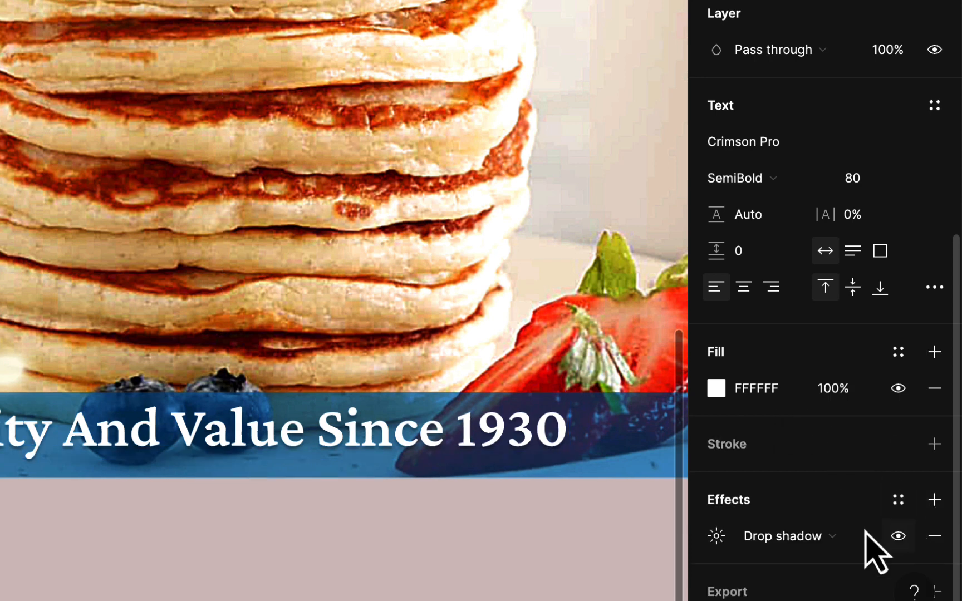
click(716, 535)
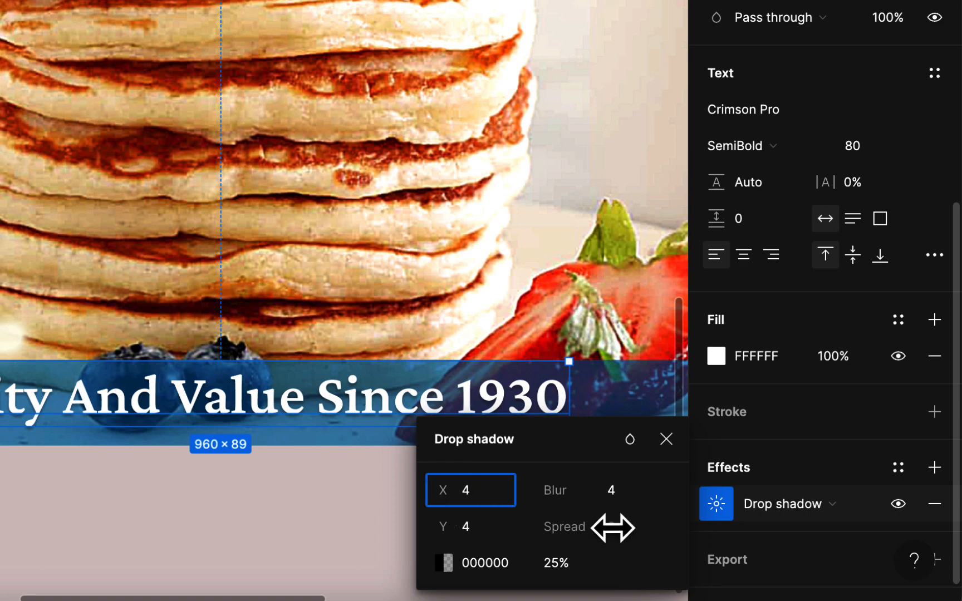
click(578, 564)
key(Return)
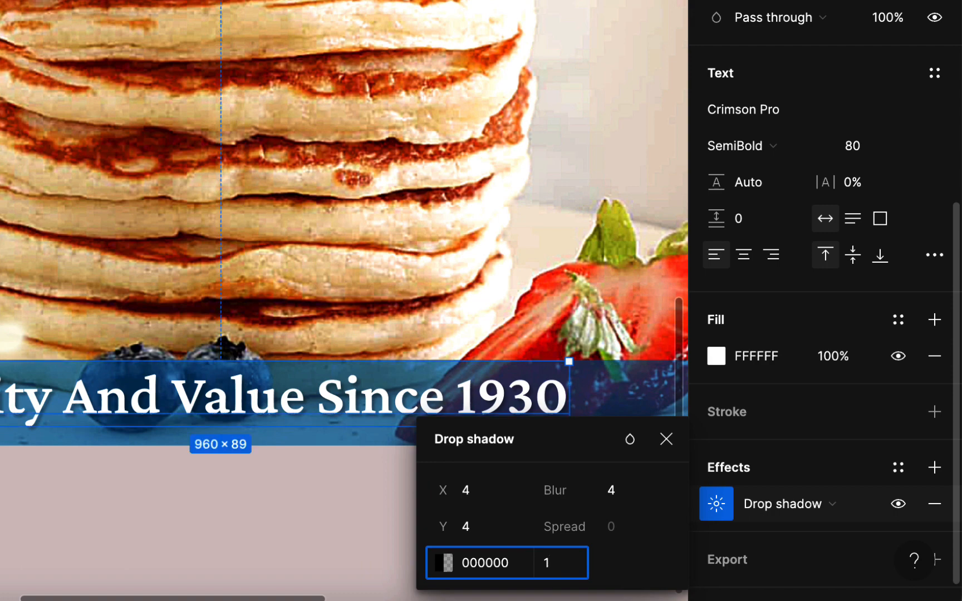
key(Return)
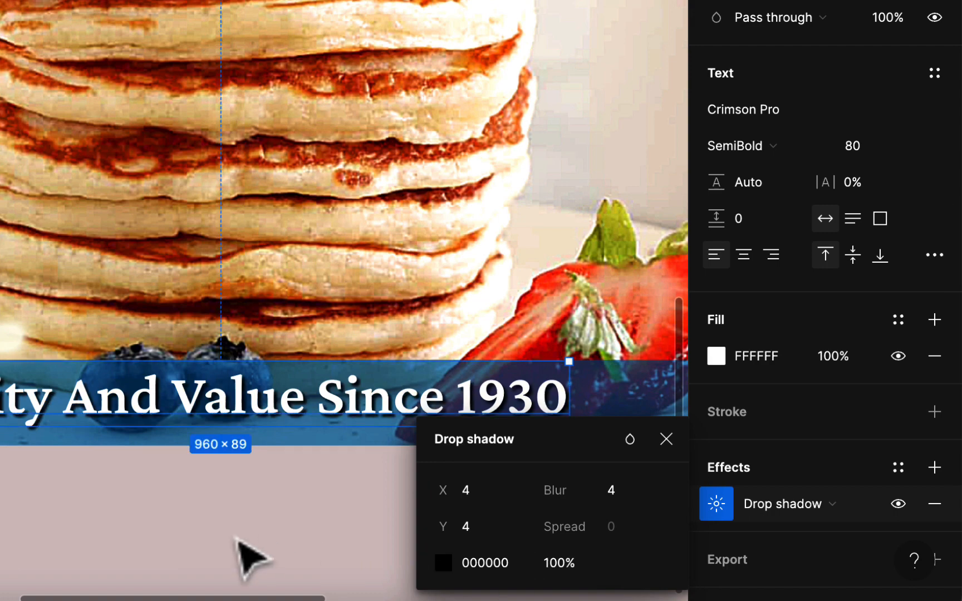
scroll(269, 408, up, 10)
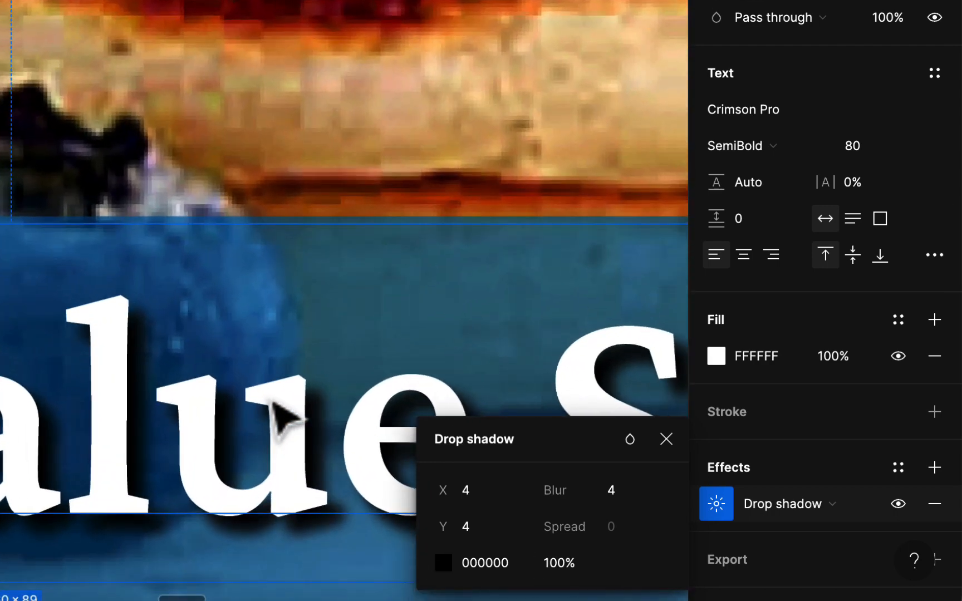
scroll(208, 500, down, 10)
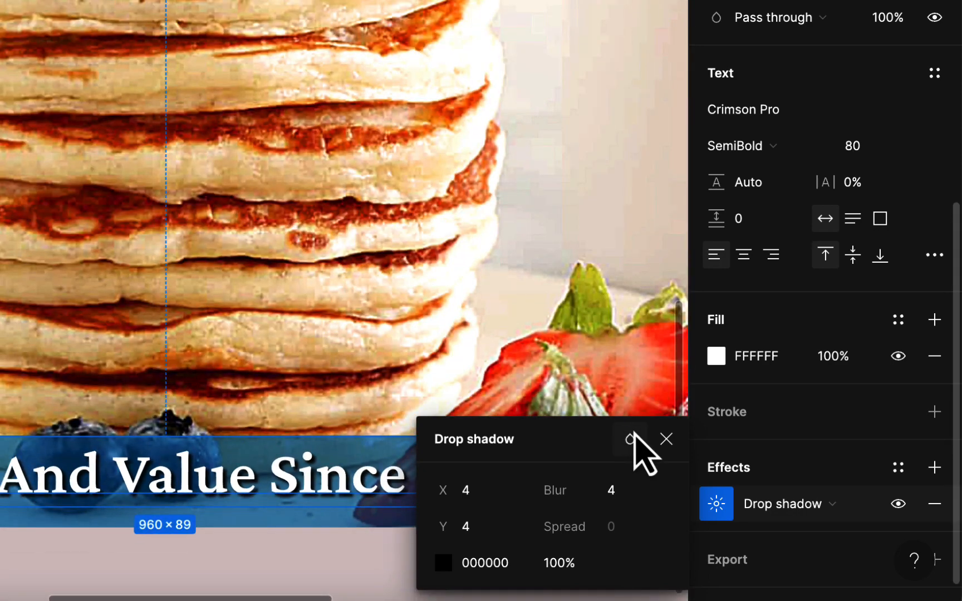
click(665, 439)
- Move the NET WT text block left and down to just above the blue band, with its top edge at about Y 1619
scroll(265, 442, left, 6)
scroll(259, 447, up, 3)
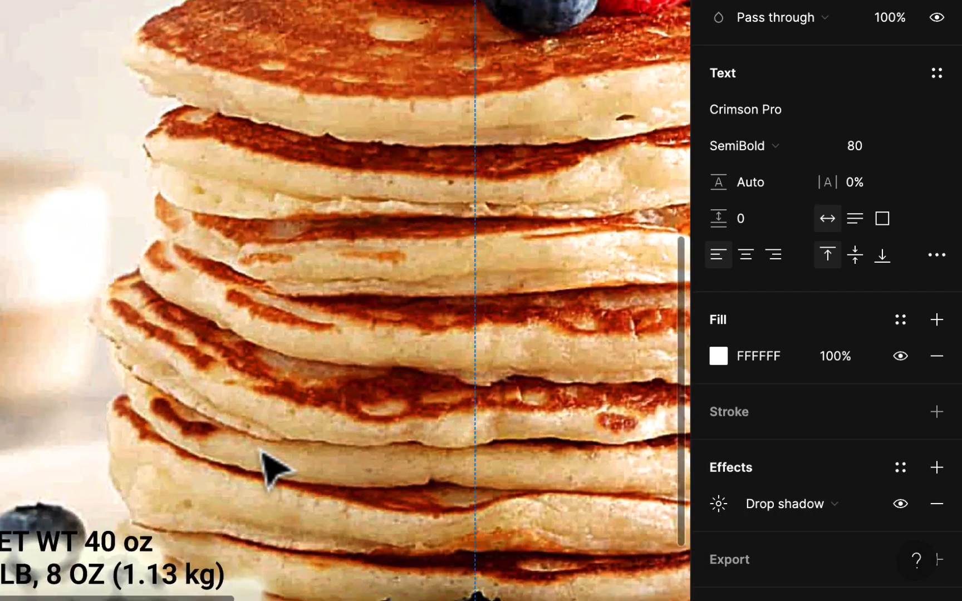
scroll(260, 448, down, 4)
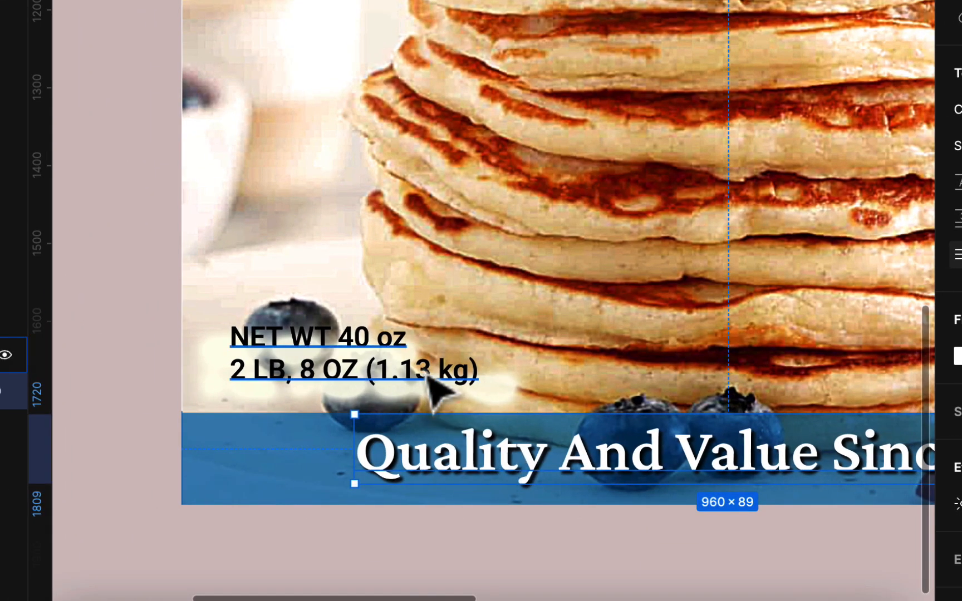
drag(431, 388, 410, 390)
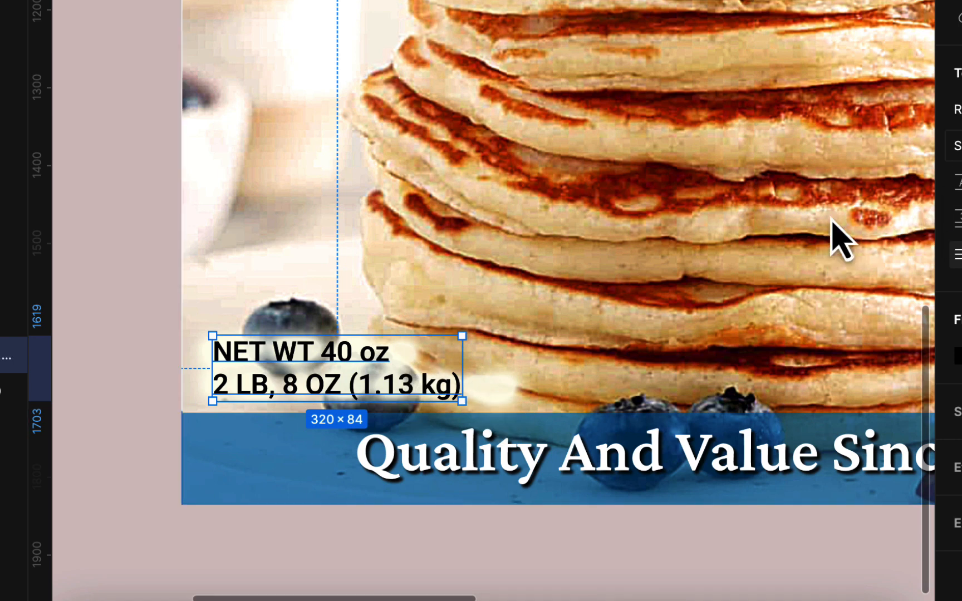
mouse_move(436, 397)
mouse_down()
mouse_move(431, 391)
mouse_move(447, 400)
mouse_move(432, 396)
mouse_up()
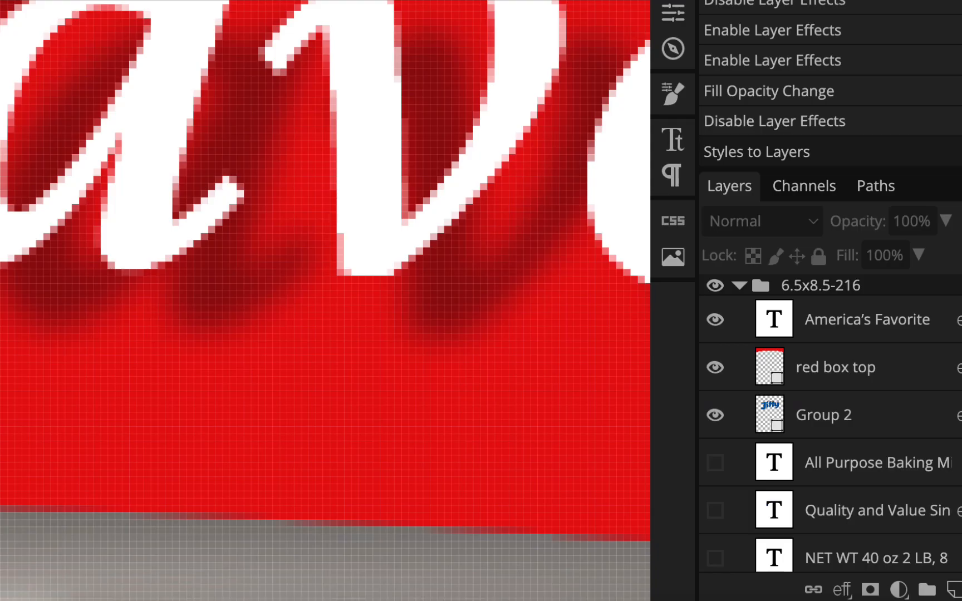
- Switch to Photopea and show the NET WT 40 oz text layer at the lower part of the box
scroll(282, 193, down, 2)
scroll(283, 193, up, 1)
scroll(282, 193, down, 5)
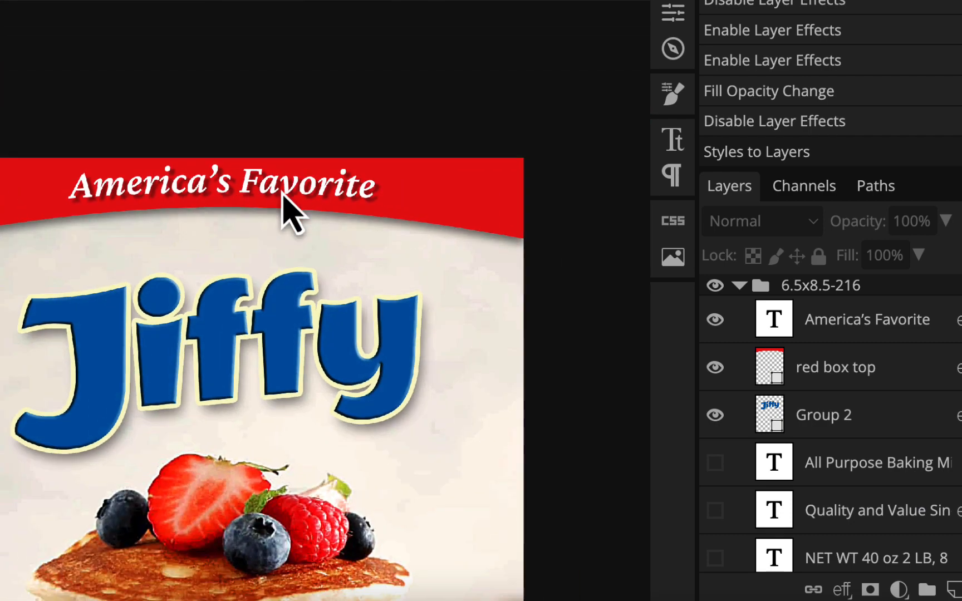
scroll(321, 356, down, 4)
scroll(321, 356, left, 3)
scroll(321, 356, down, 3)
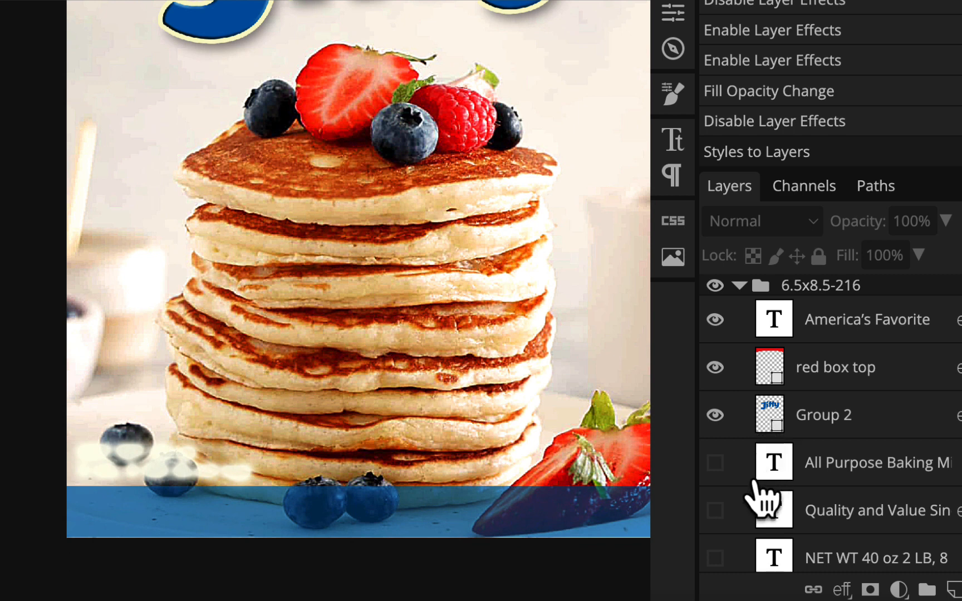
scroll(766, 556, down, 2)
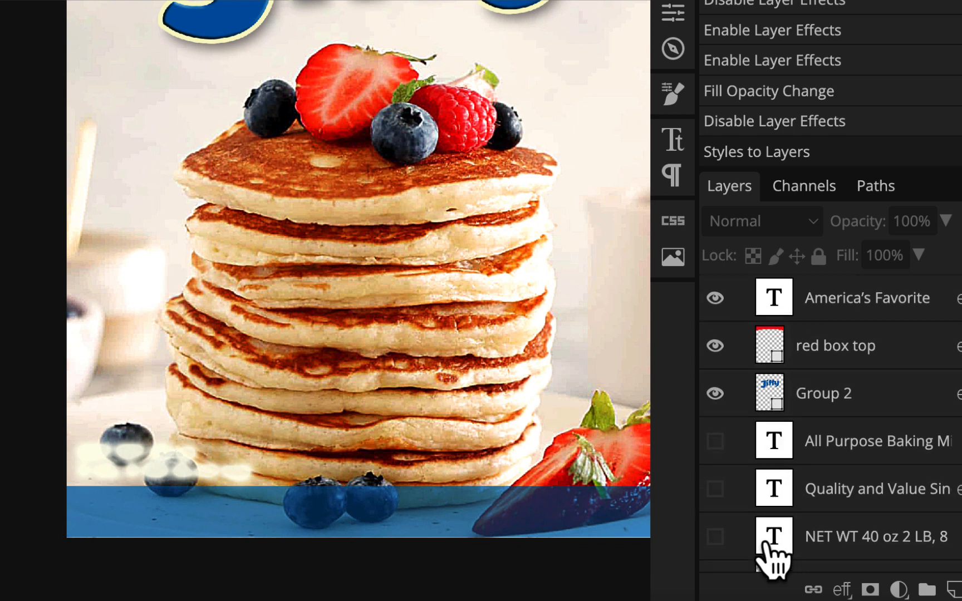
click(717, 497)
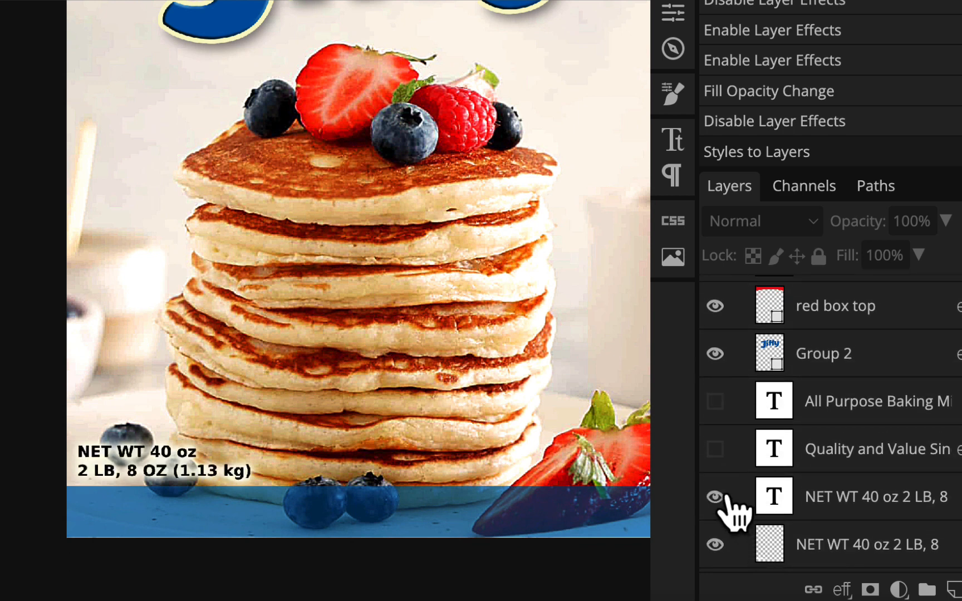
- Check the font and size settings of the NET WT 40 oz text, including the list of available fonts
click(167, 454)
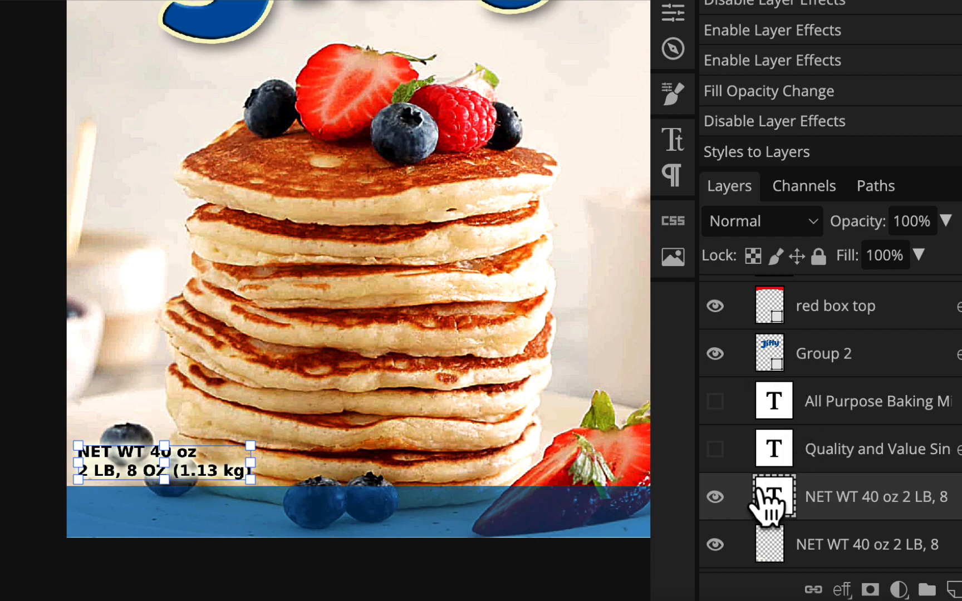
click(675, 153)
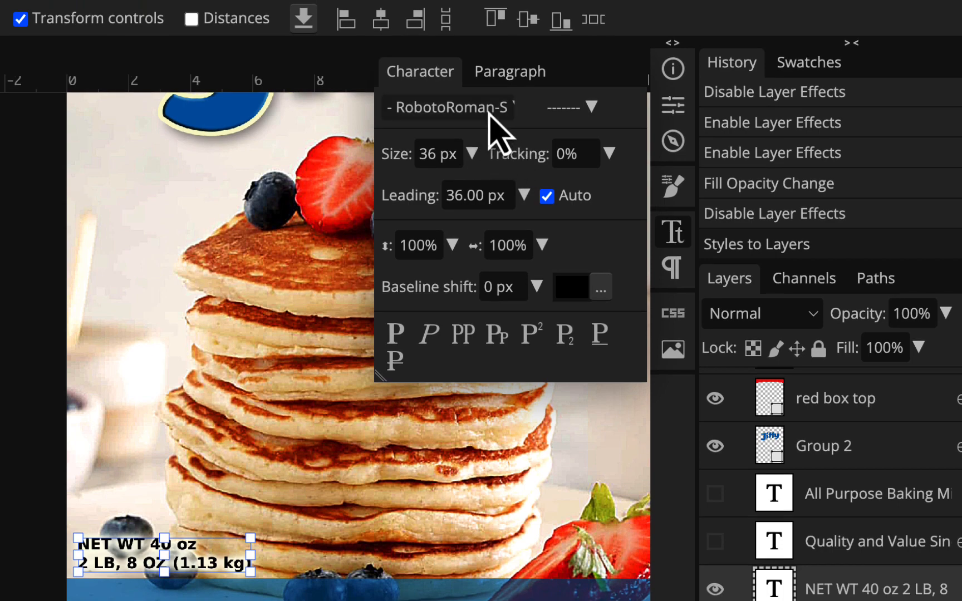
click(498, 114)
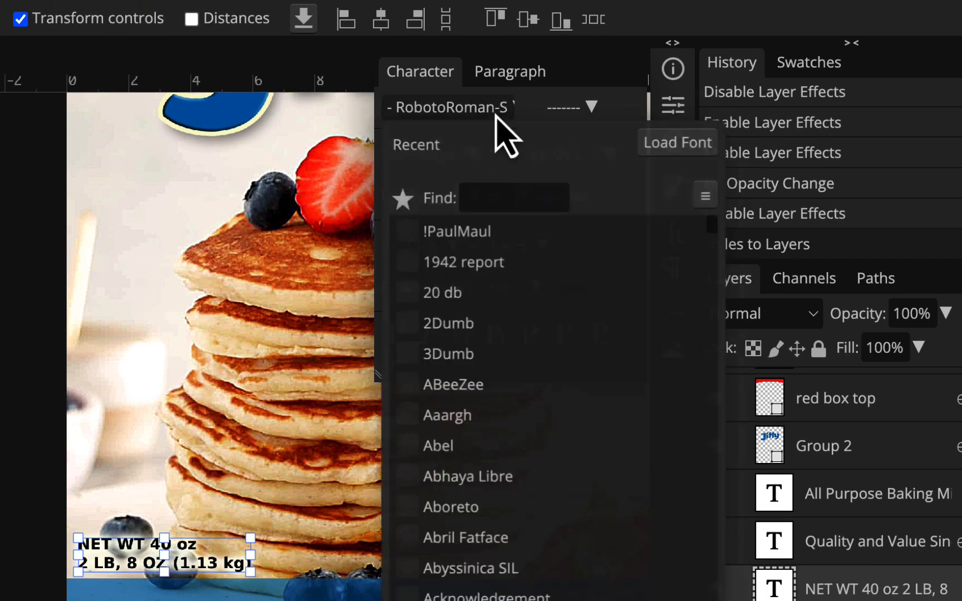
click(515, 192)
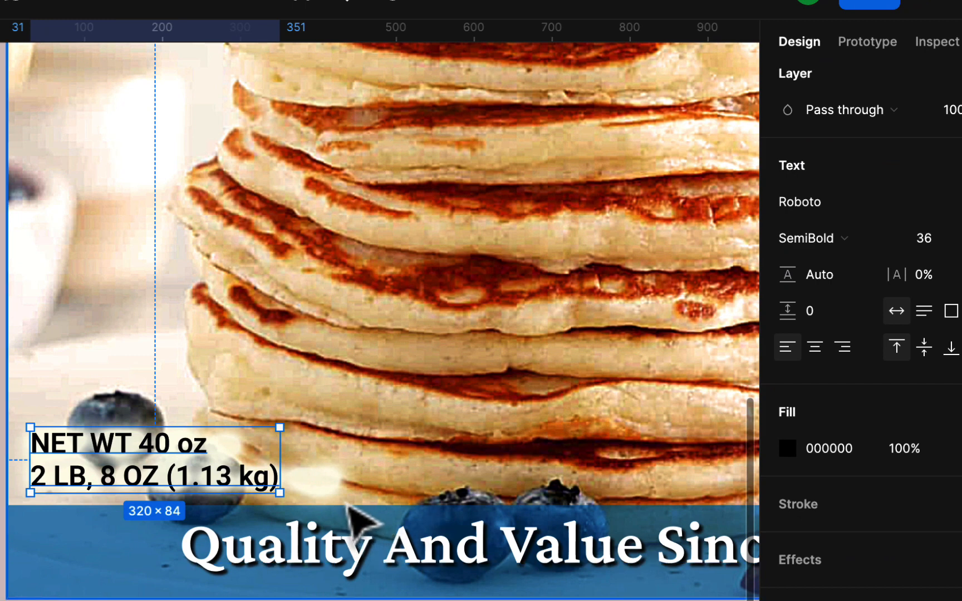
- Return to Figma, nudge the NET WT text block slightly right and give it a 1 px white (FFFFFF) outside stroke
mouse_move(234, 482)
mouse_down()
mouse_move(275, 476)
mouse_move(230, 516)
mouse_move(227, 489)
mouse_move(250, 493)
mouse_move(238, 483)
mouse_up()
drag(133, 451, 135, 454)
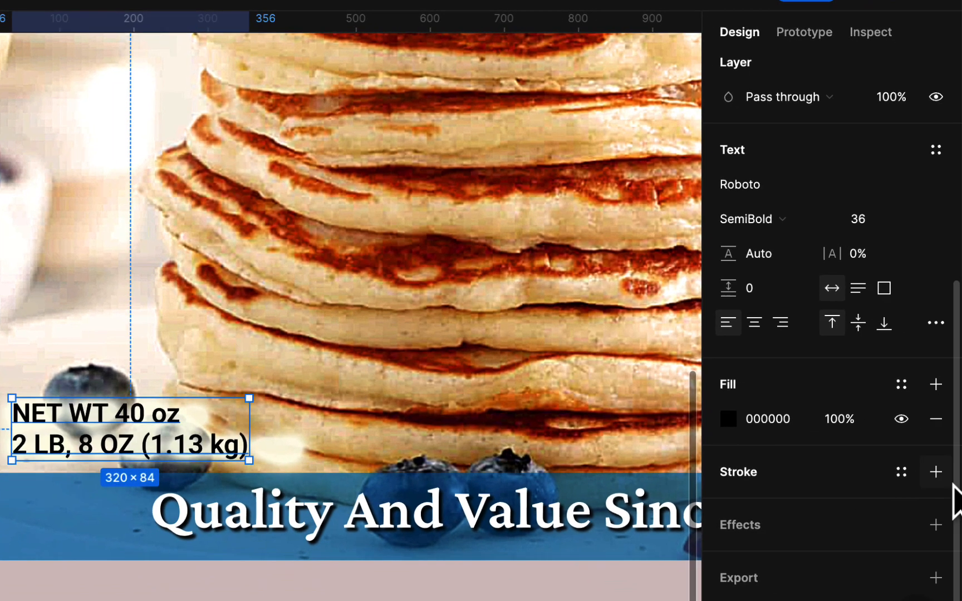
click(935, 472)
click(729, 508)
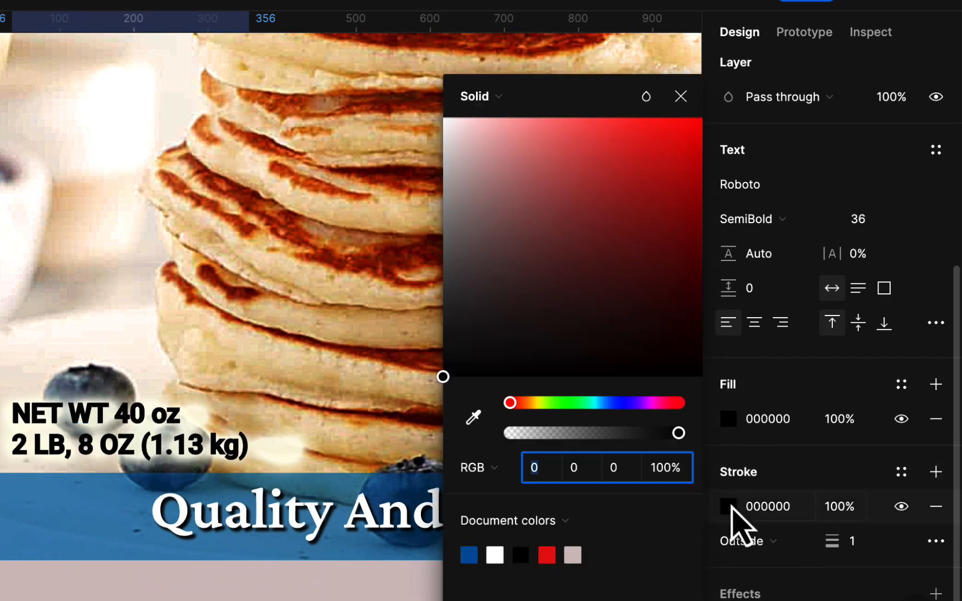
click(494, 555)
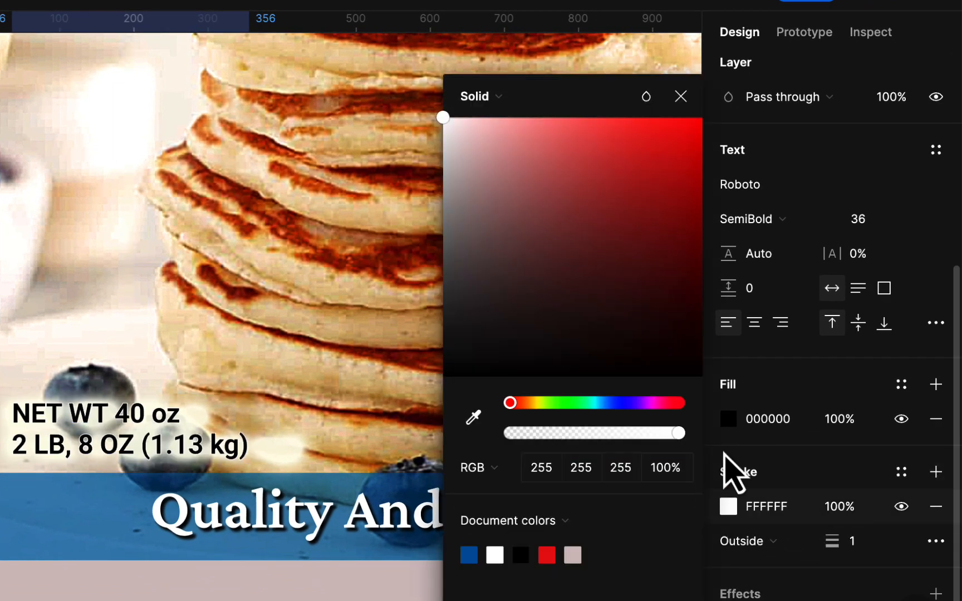
click(345, 596)
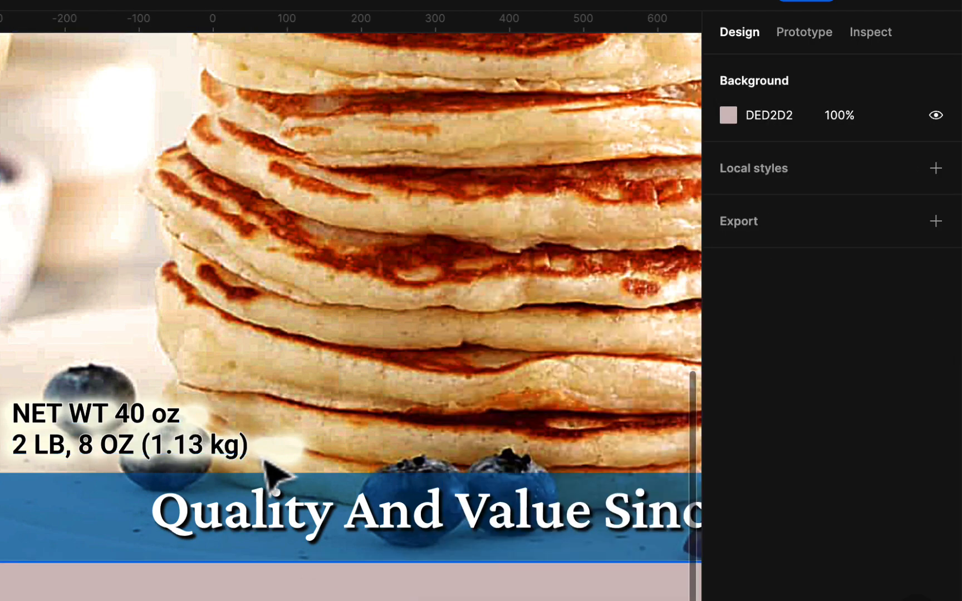
- Change the NET WT text's fill to dark blue 12547A and adjust its outside stroke weight
click(136, 416)
scroll(810, 423, down, 5)
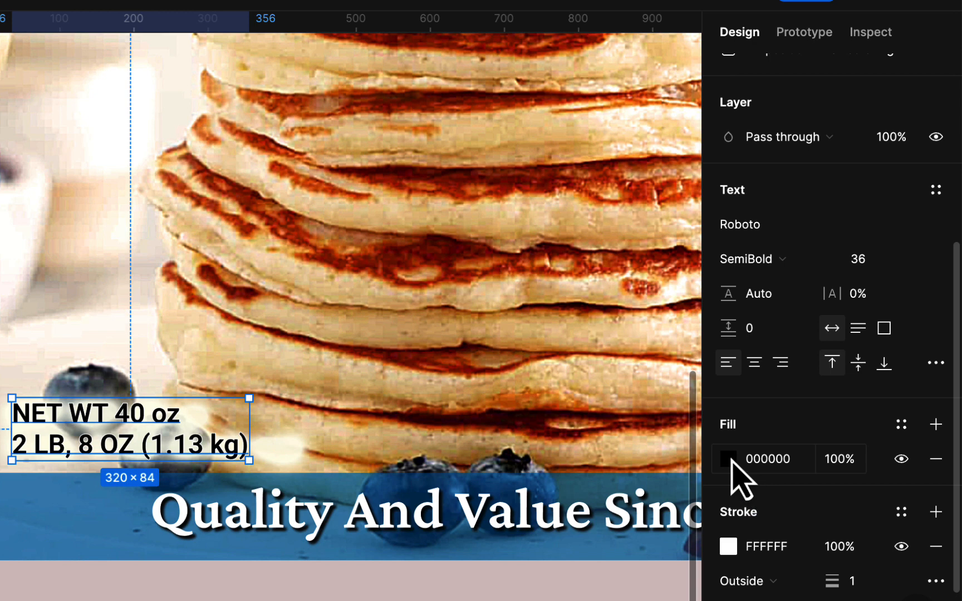
click(729, 458)
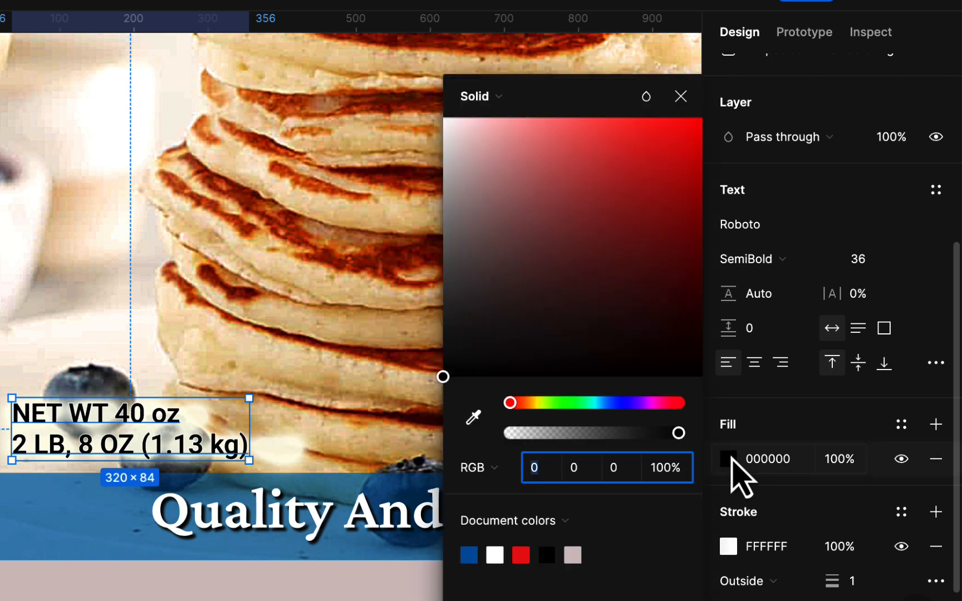
click(469, 555)
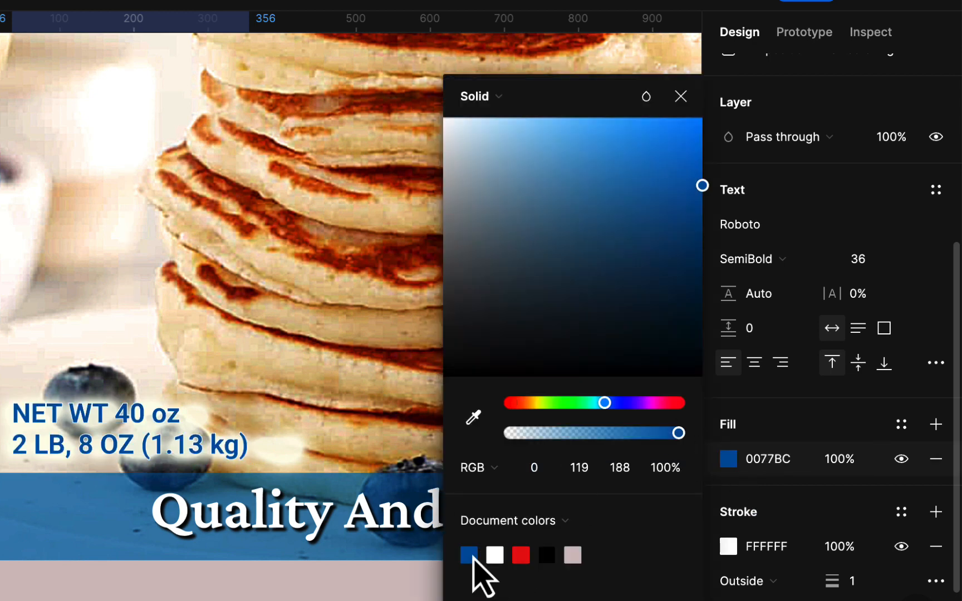
drag(687, 212, 664, 264)
click(679, 96)
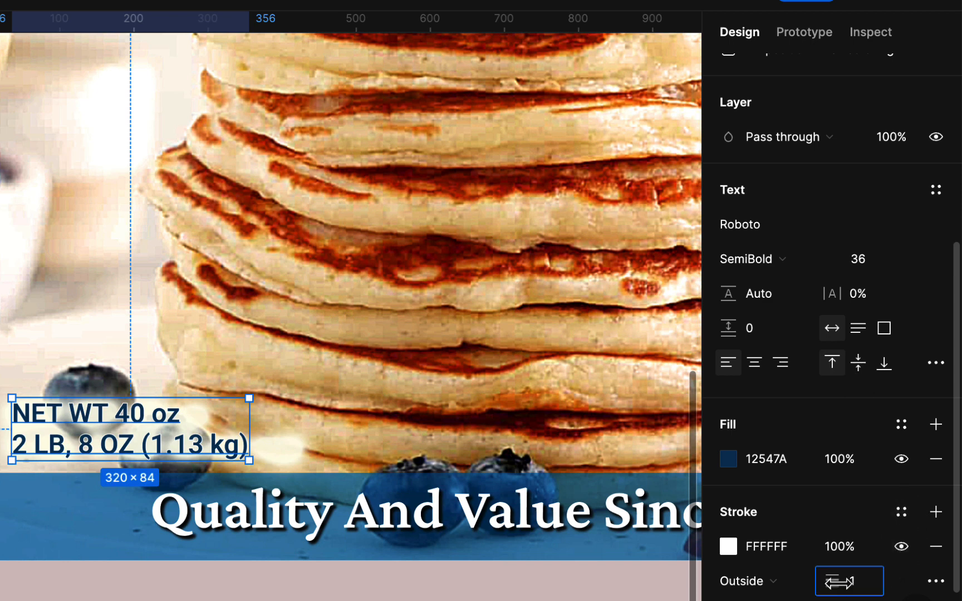
drag(828, 587, 834, 585)
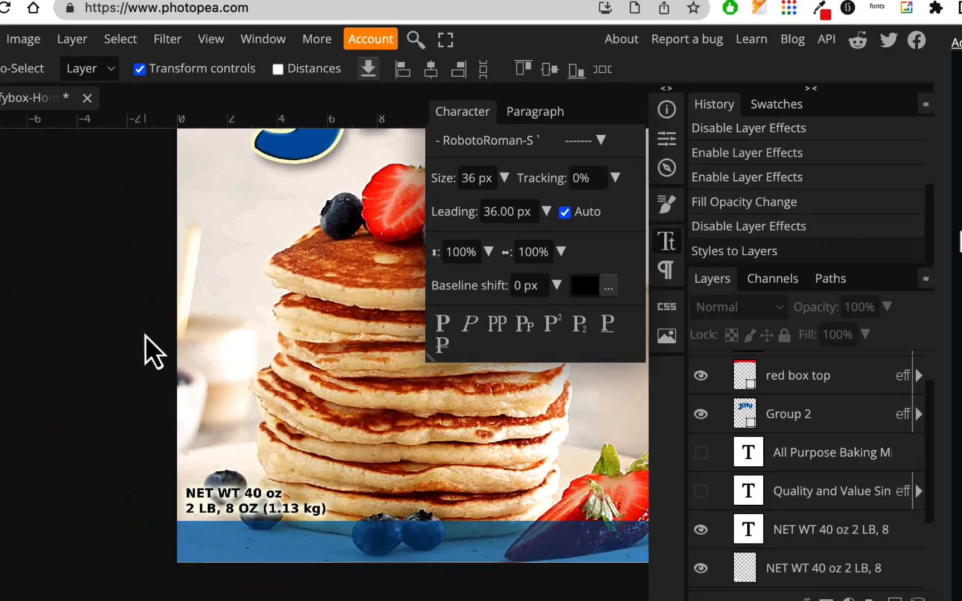
- Switch to Photopea, hide the NET WT text layer and the blurred layer of the same name, and close the character settings
click(493, 552)
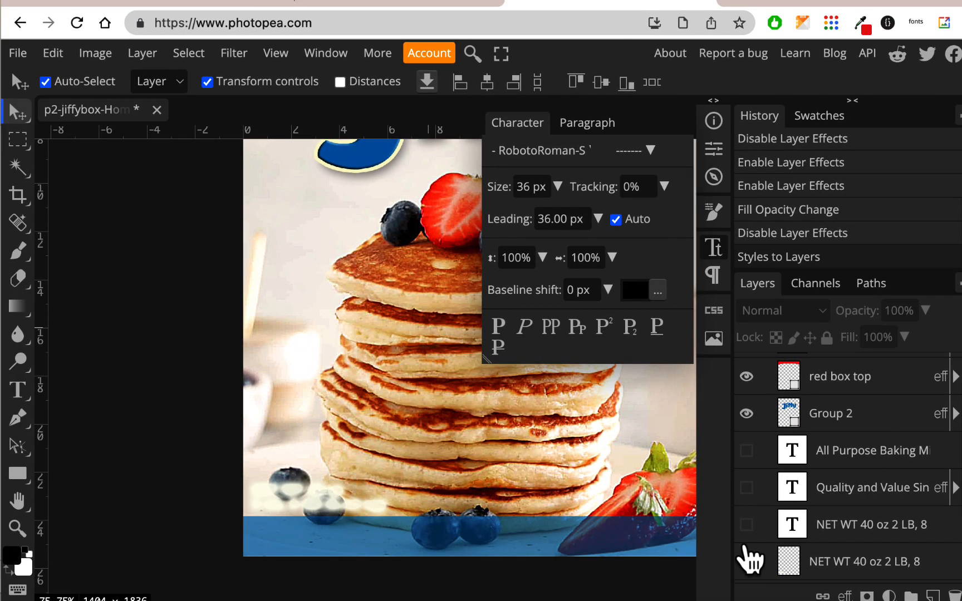
click(746, 561)
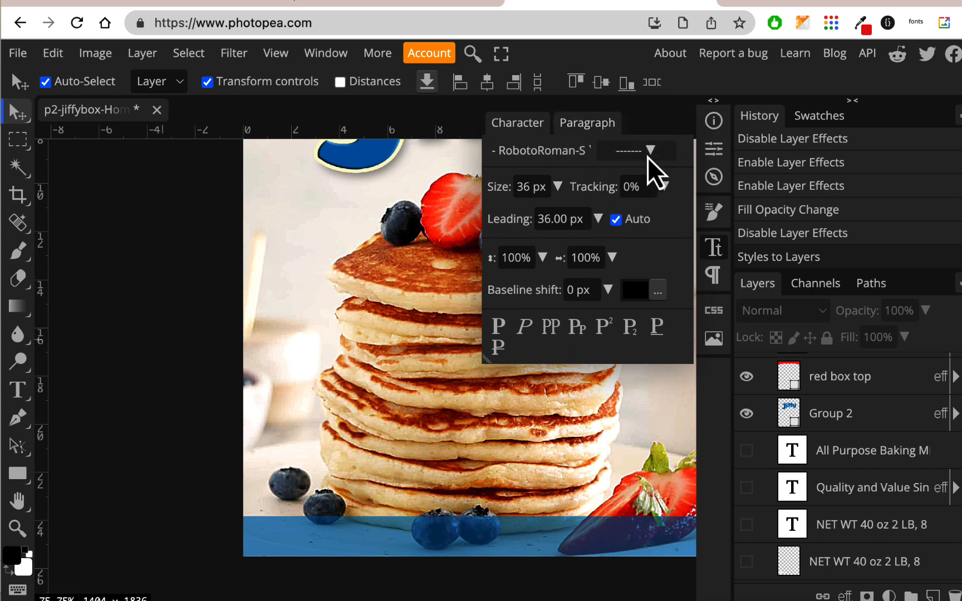
click(716, 245)
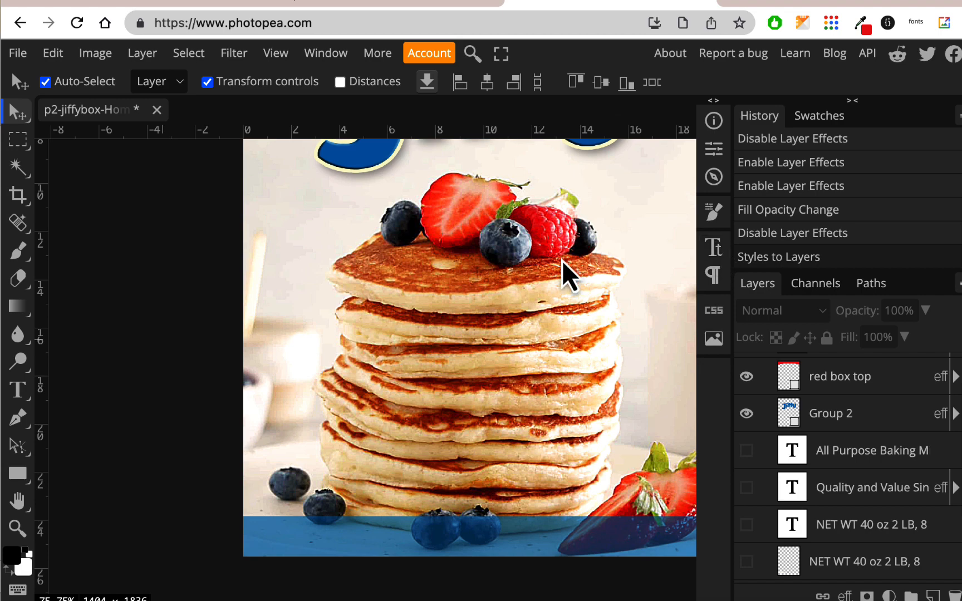
- Export the box artwork as a JPG at 1404 × 1836 px and 100% quality
scroll(562, 262, up, 4)
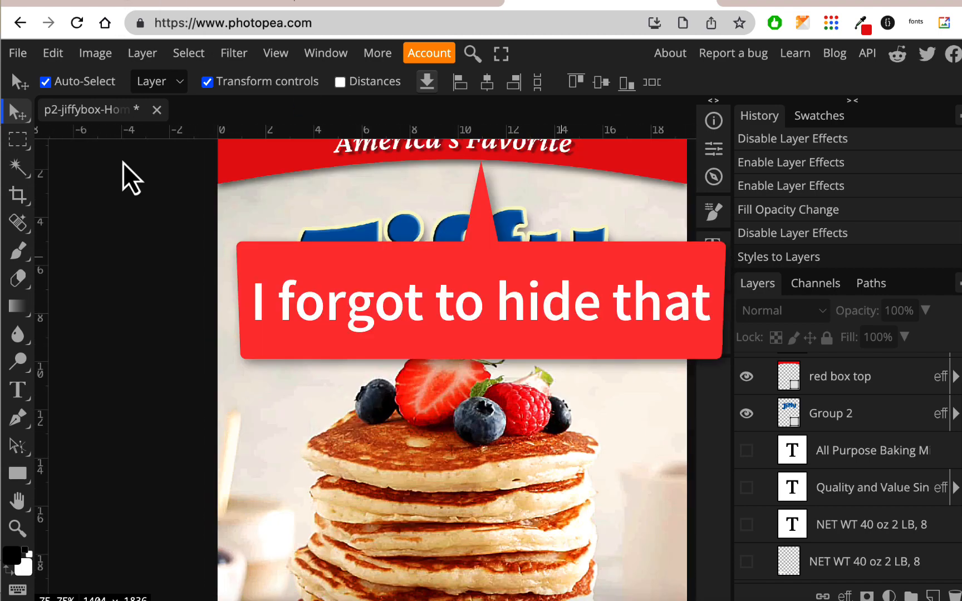
scroll(393, 268, down, 2)
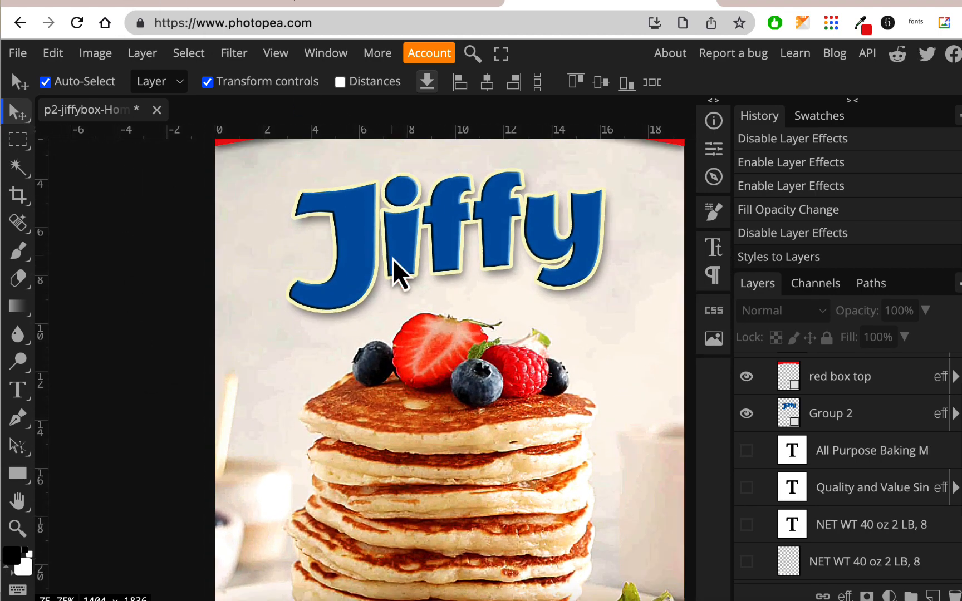
scroll(393, 258, up, 1)
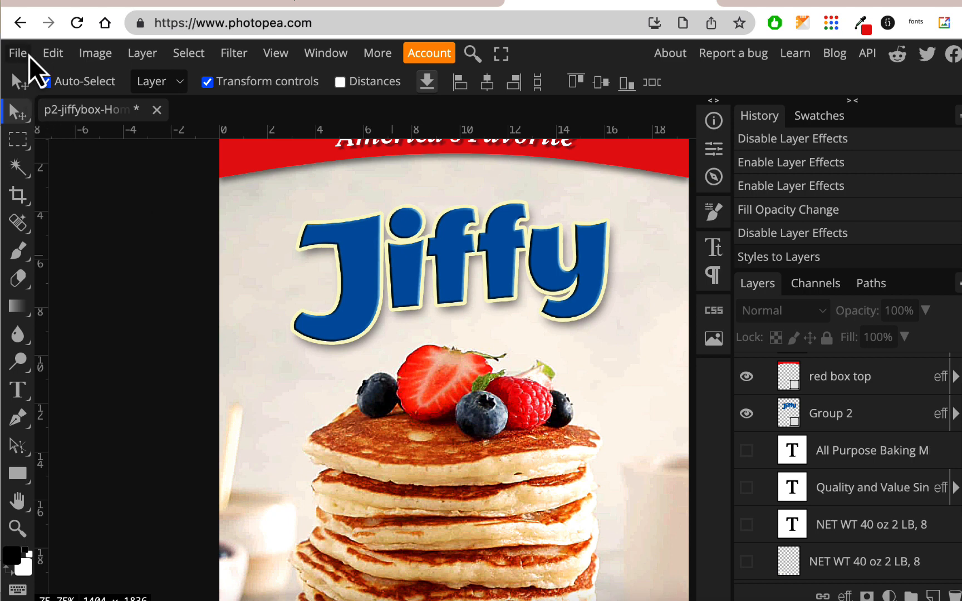
click(23, 56)
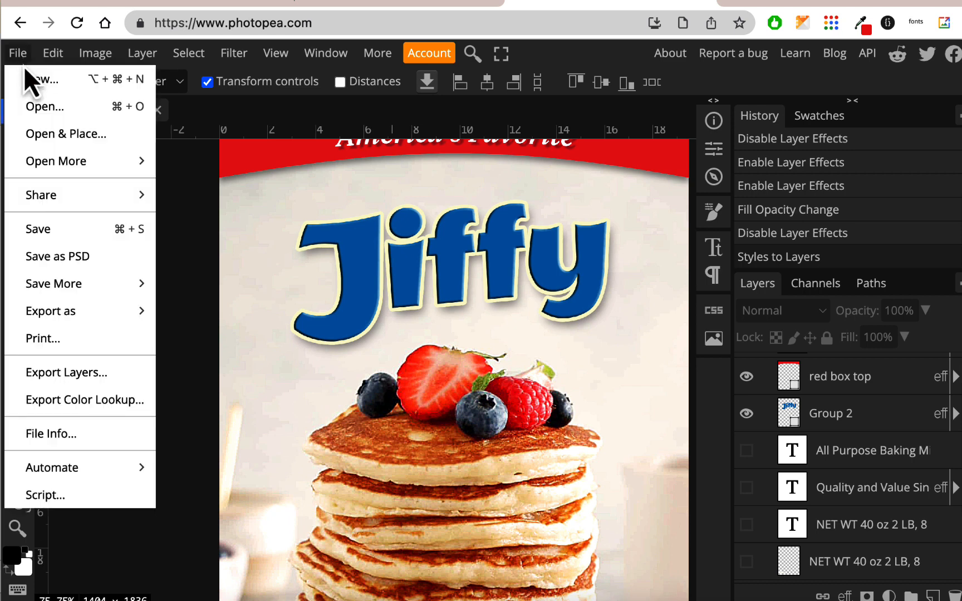
mouse_move(68, 309)
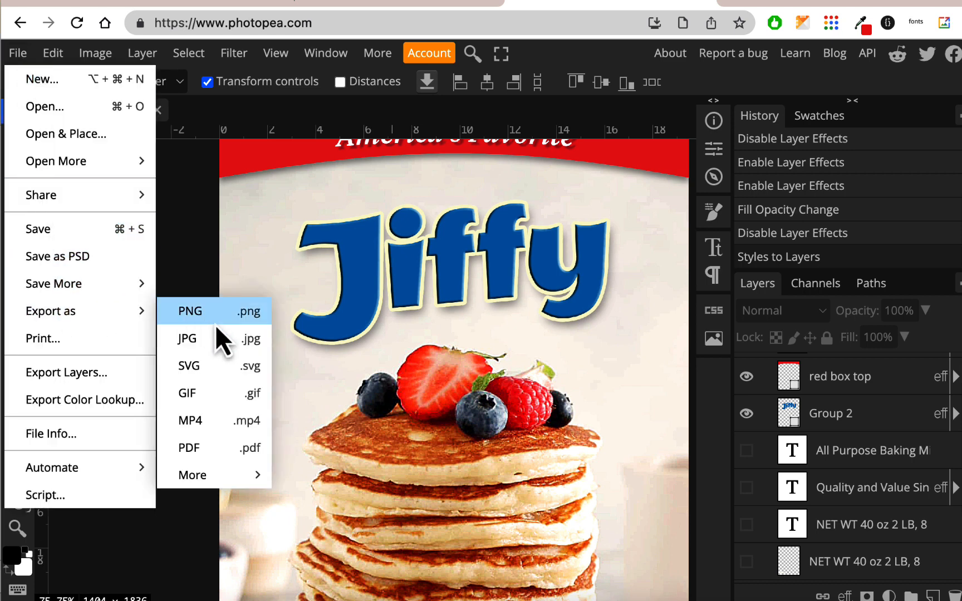
click(219, 345)
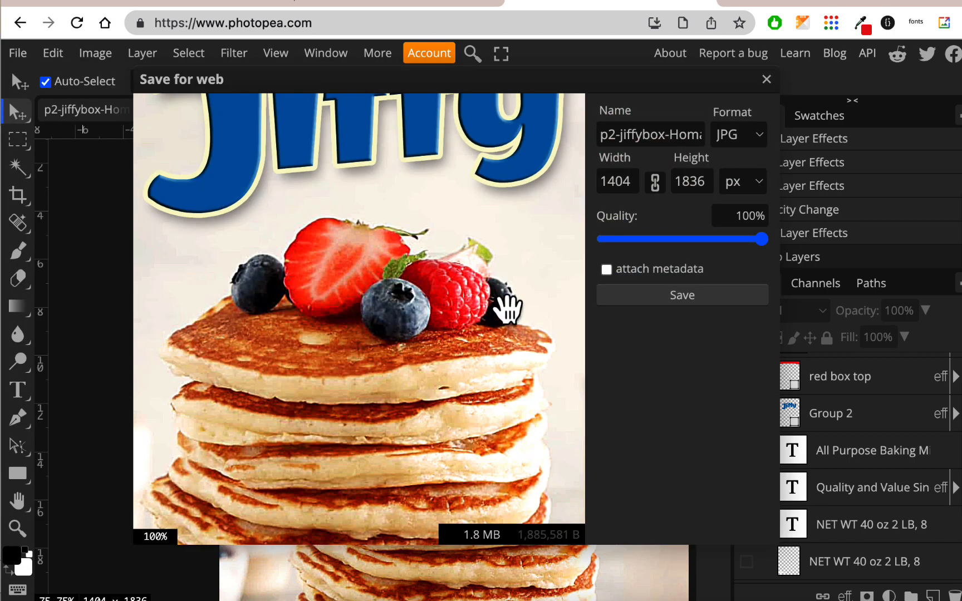
click(703, 300)
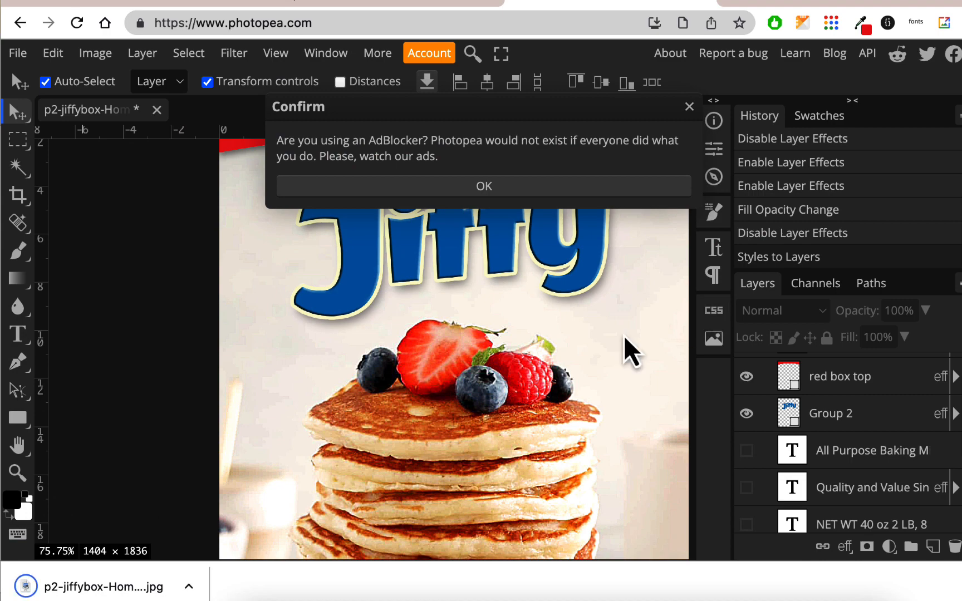
- In Finder's Downloads folder, rename the newly exported JPG by replacing the (1) at the end of its name with 2
click(251, 600)
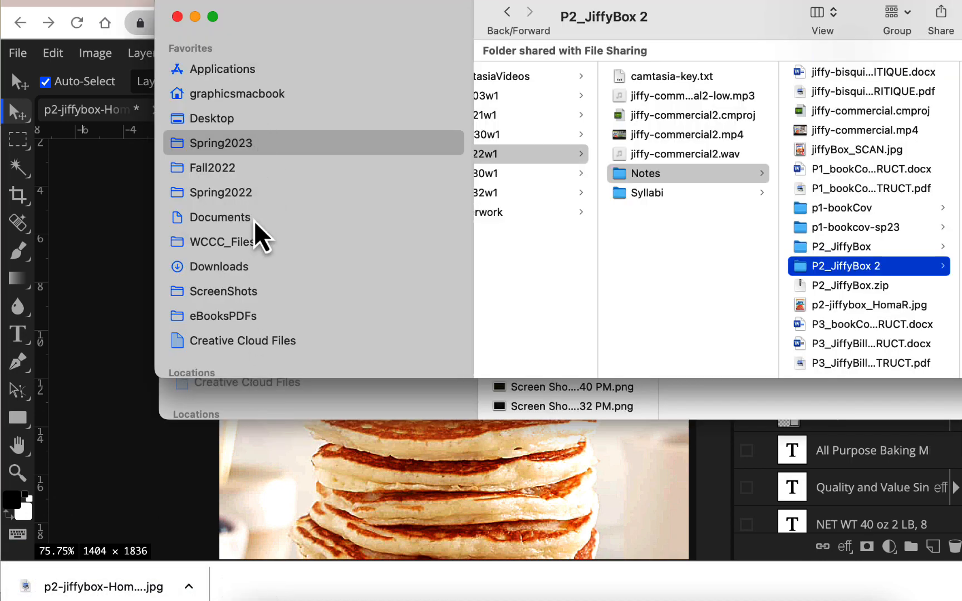
click(252, 272)
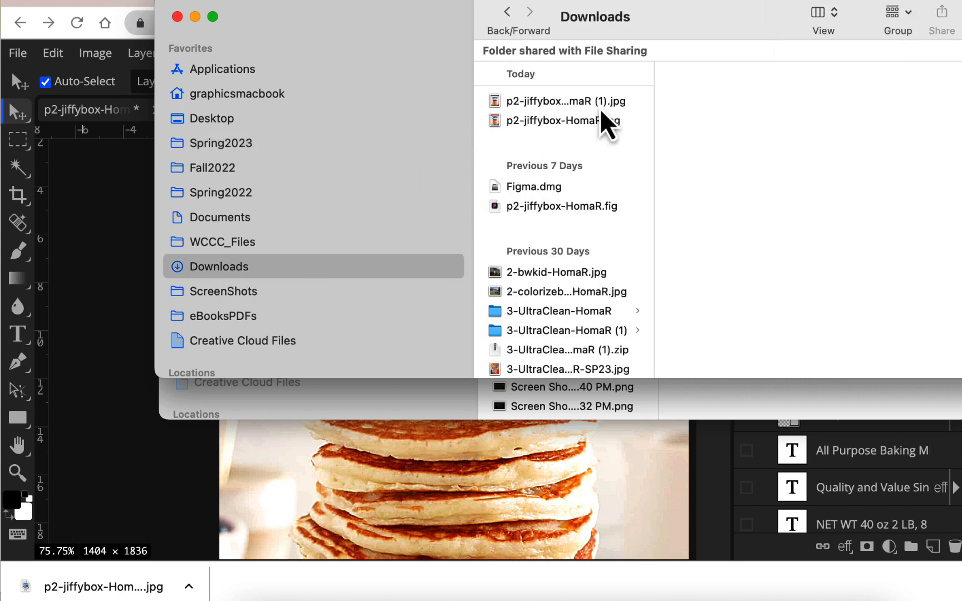
click(613, 101)
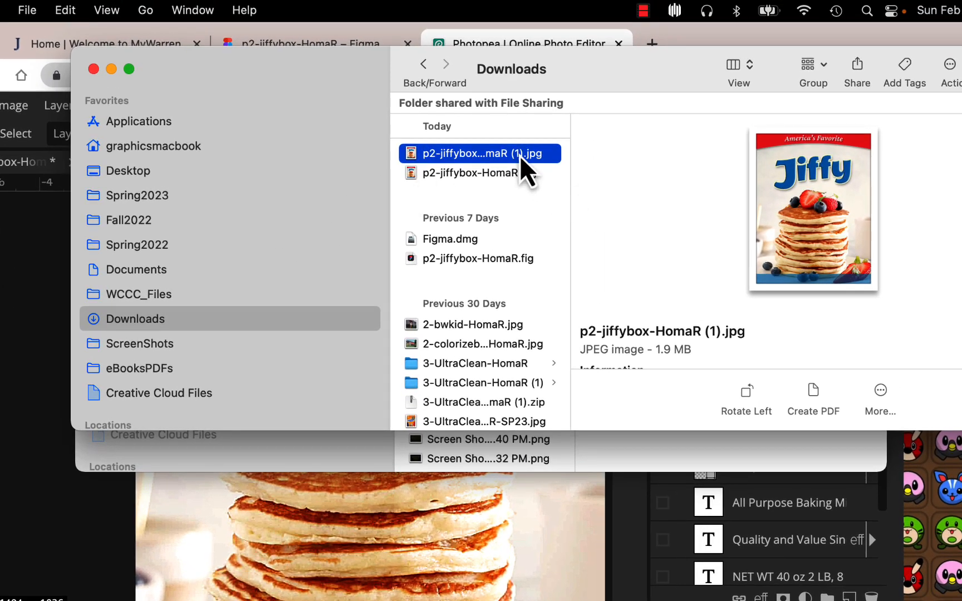
click(521, 156)
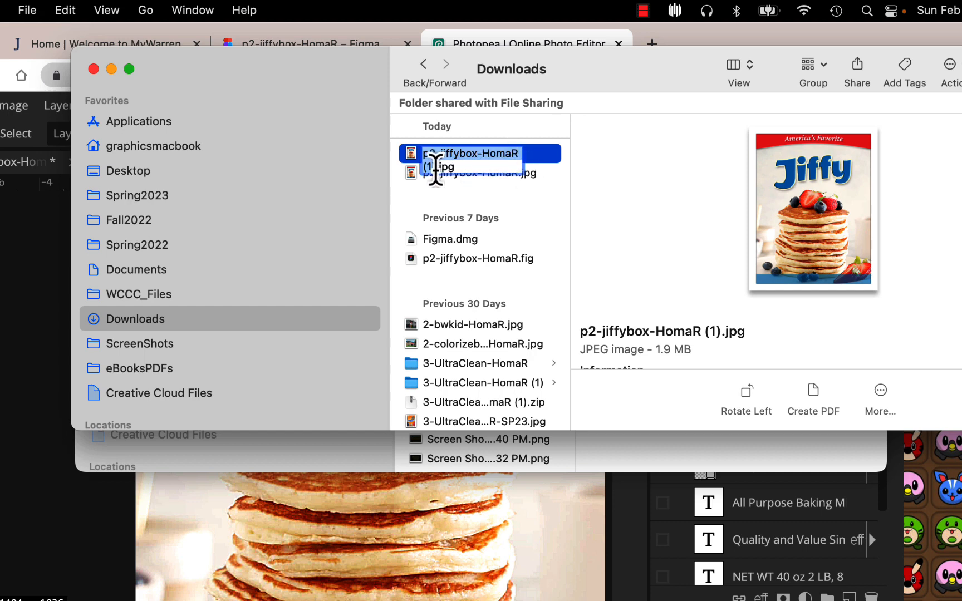
click(435, 168)
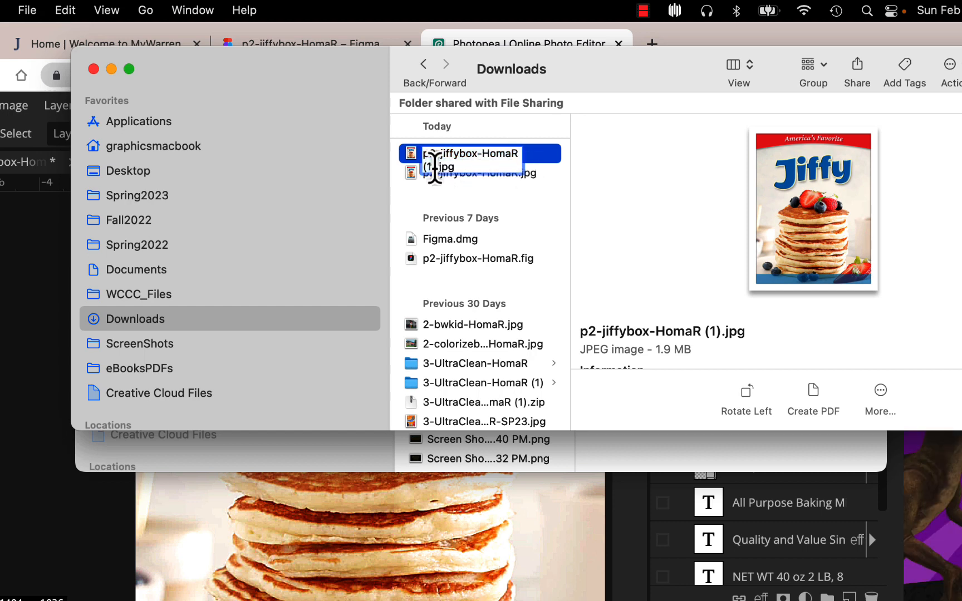
key(BackSpace)
key(BackSpace)
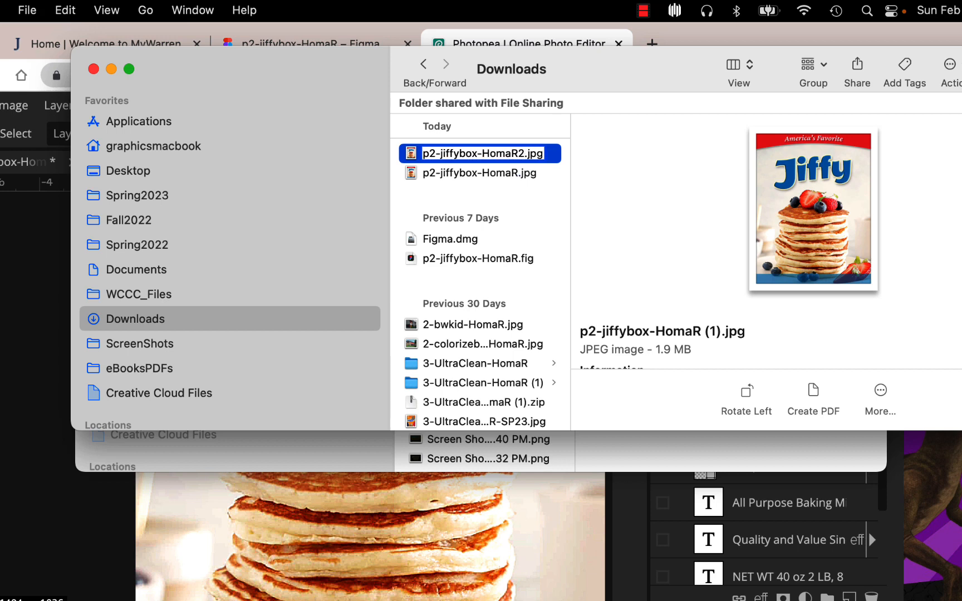
key(Return)
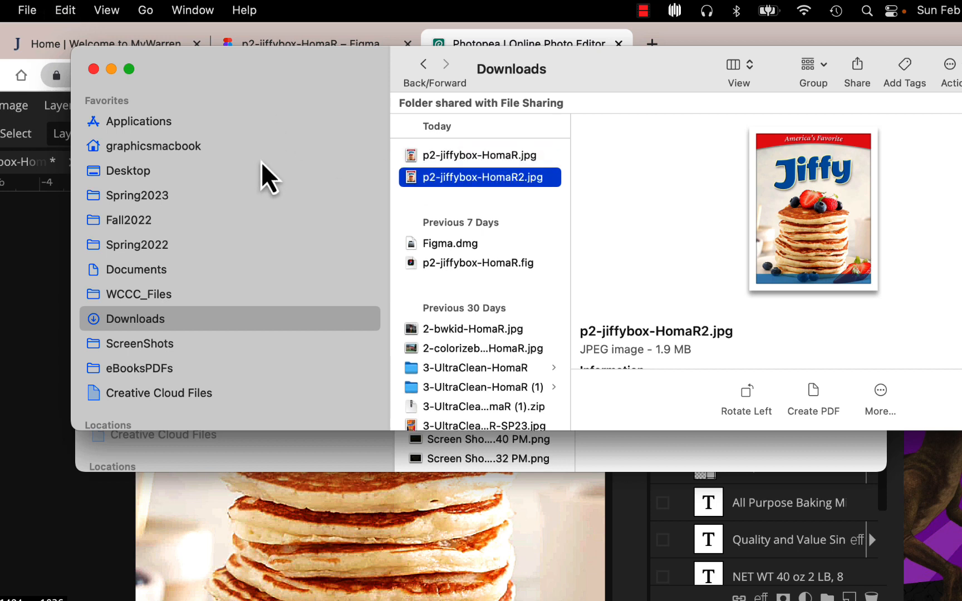
- Put the newly exported JPG into the P2_JiffyBox 2 folder inside Spring2023 > grd122w1 > Notes
click(166, 196)
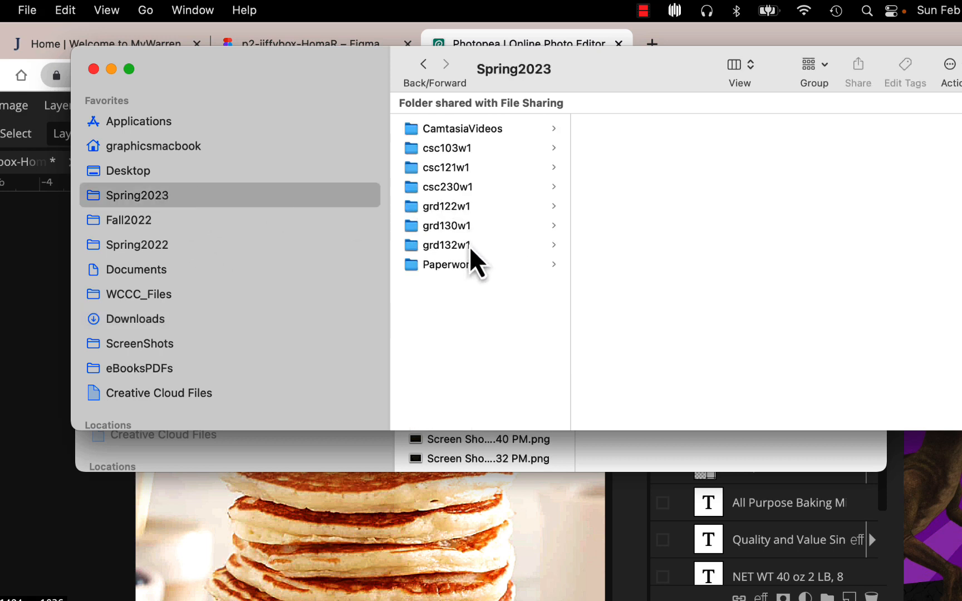
click(465, 210)
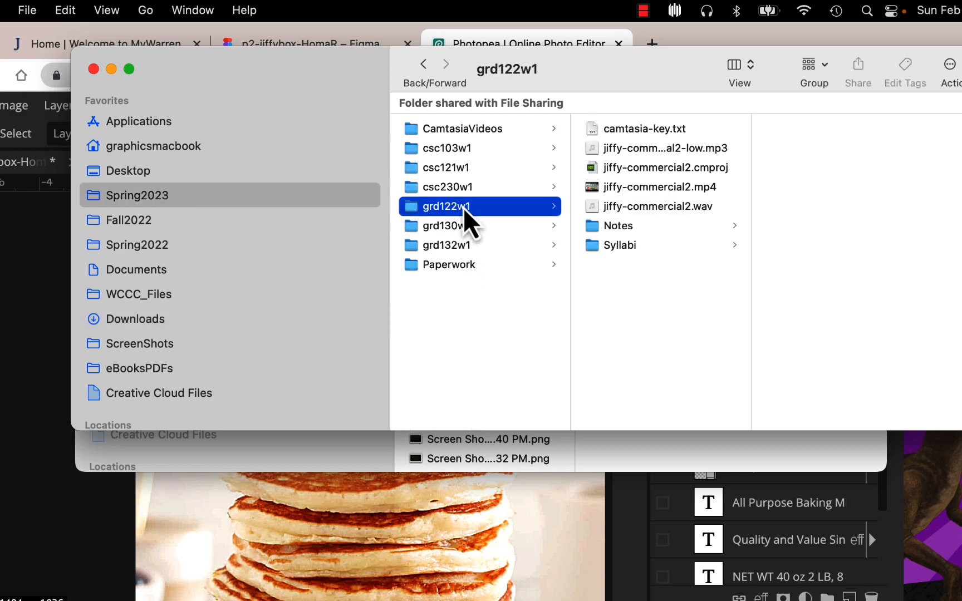
click(629, 227)
scroll(852, 221, down, 10)
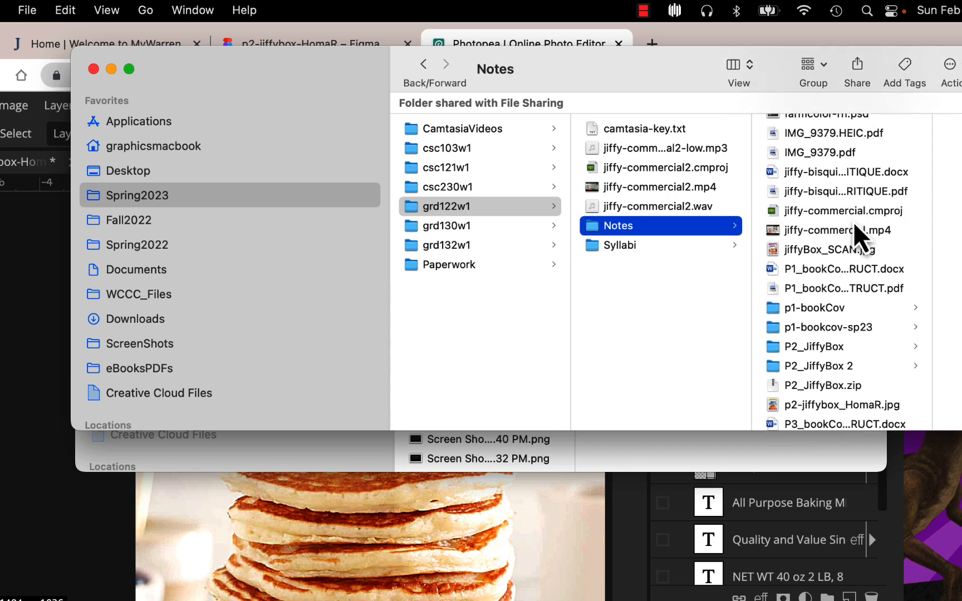
scroll(840, 336, down, 1)
click(841, 354)
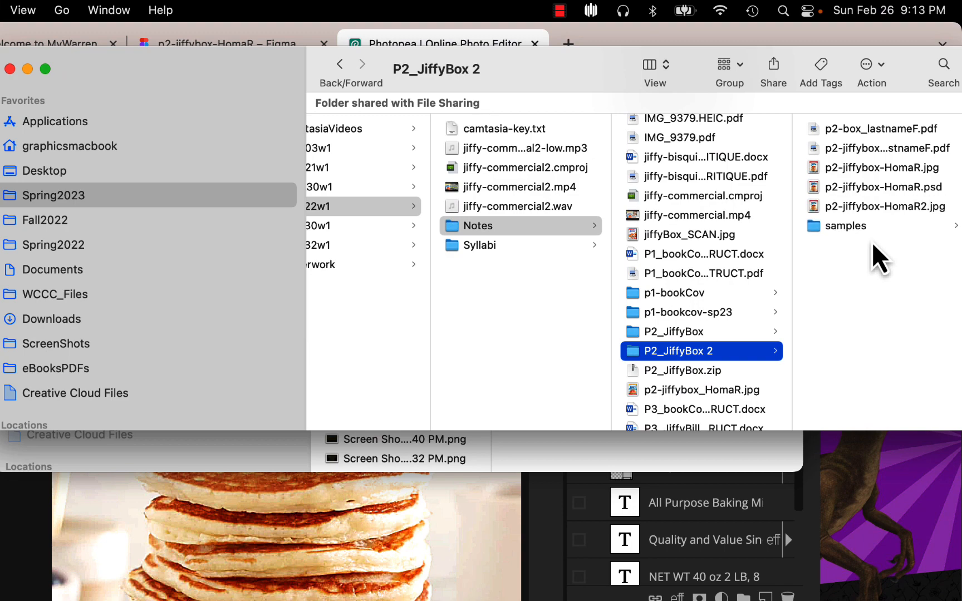
- Dismiss the ad-blocker notice in Photopea, then switch to the Figma file and delete the old artwork image from the box frame
click(471, 532)
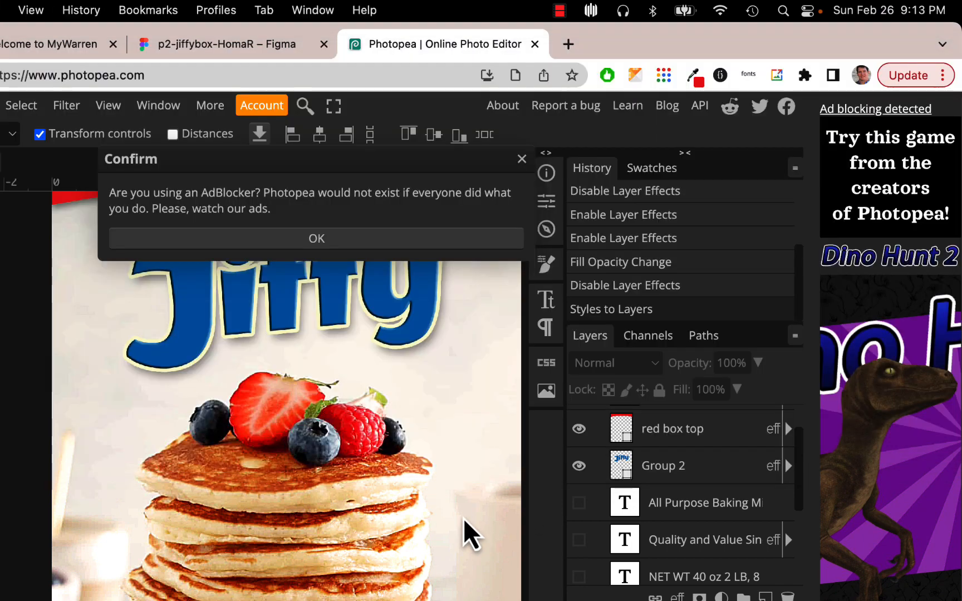
click(326, 239)
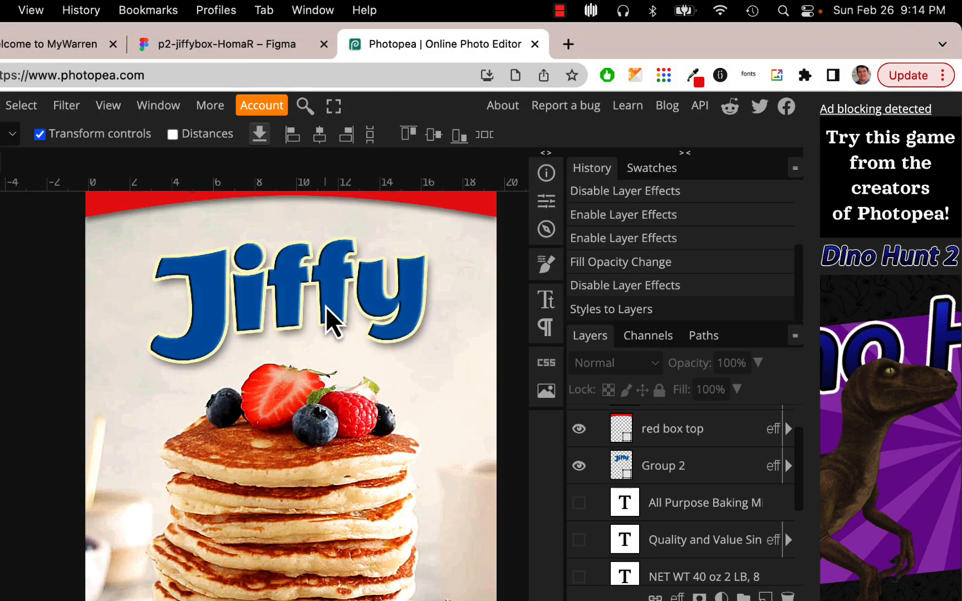
click(249, 49)
scroll(317, 200, down, 5)
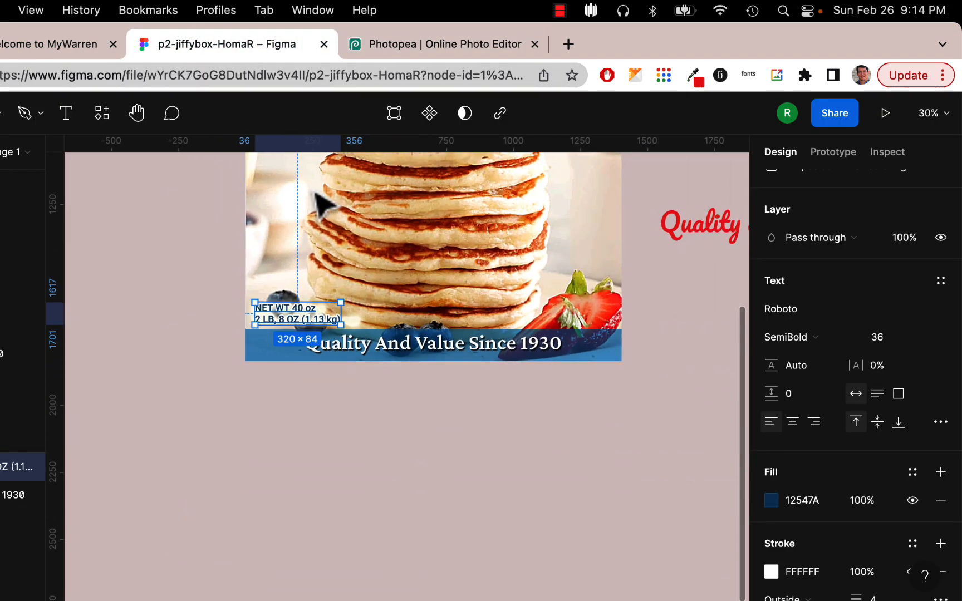
scroll(439, 232, up, 10)
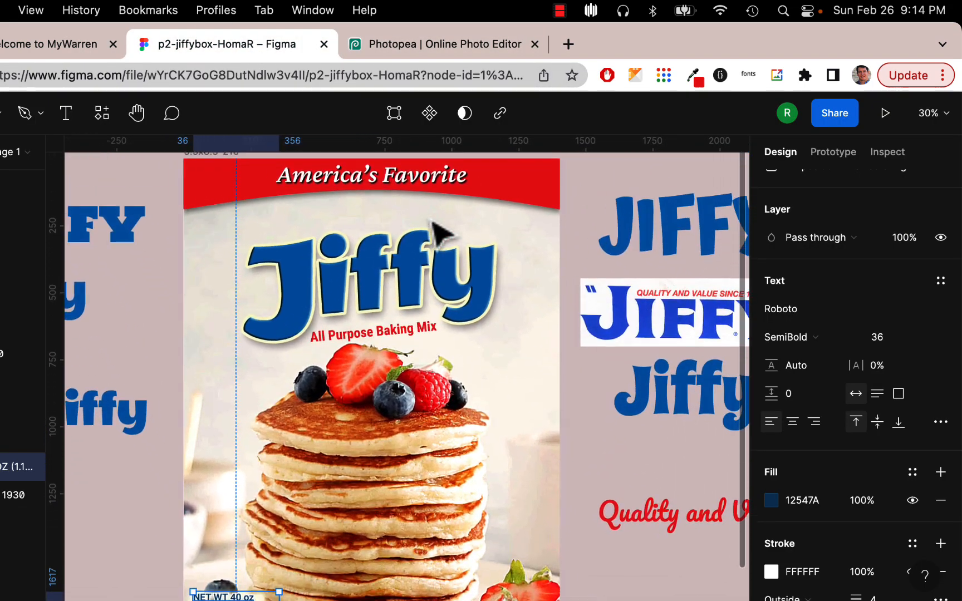
scroll(434, 228, right, 1)
click(522, 251)
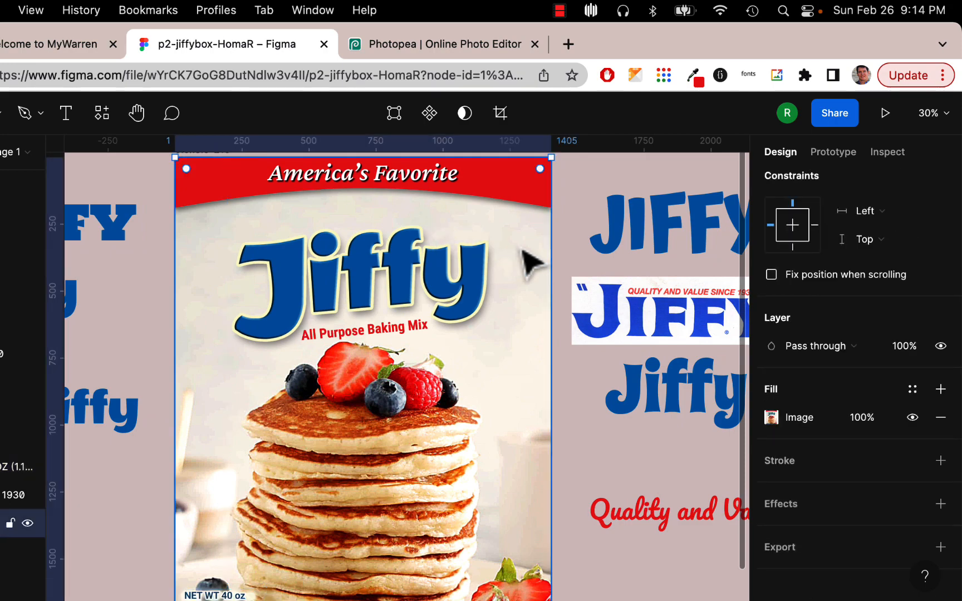
key(Delete)
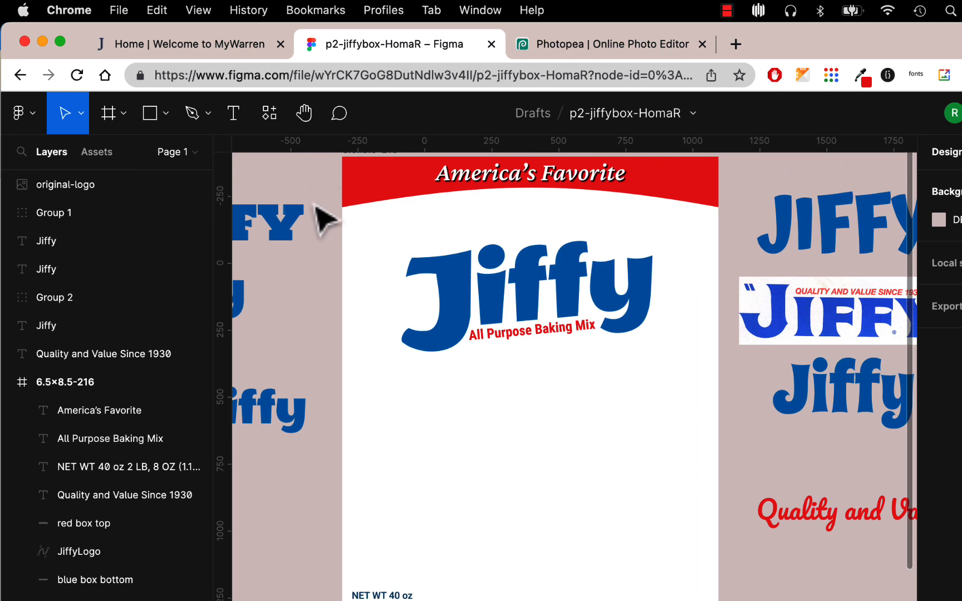
- Place the new JPG, whose name ends in 2, from the P2_JiffyBox 2 folder and align it exactly over the box frame
click(22, 113)
mouse_move(47, 227)
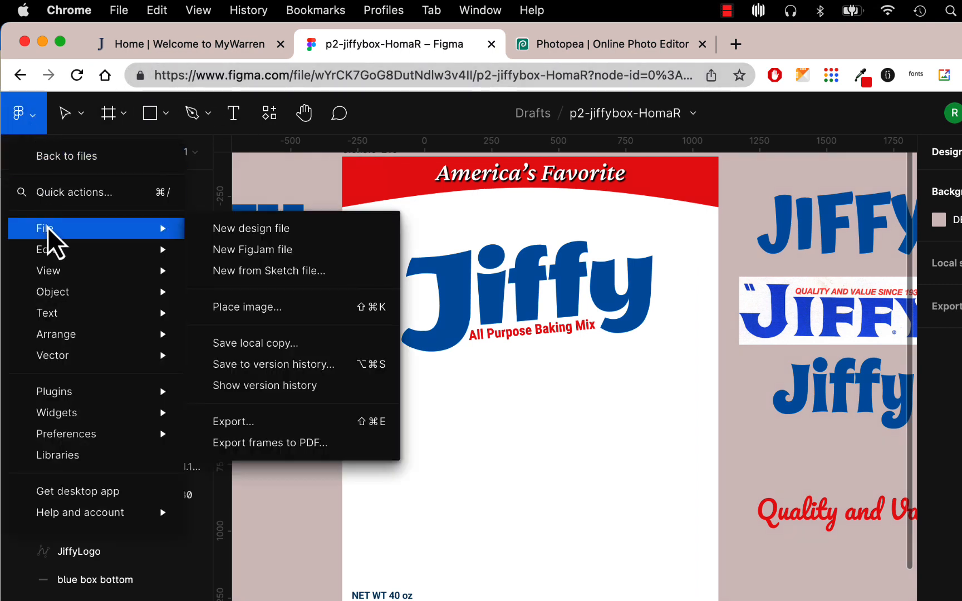
click(243, 312)
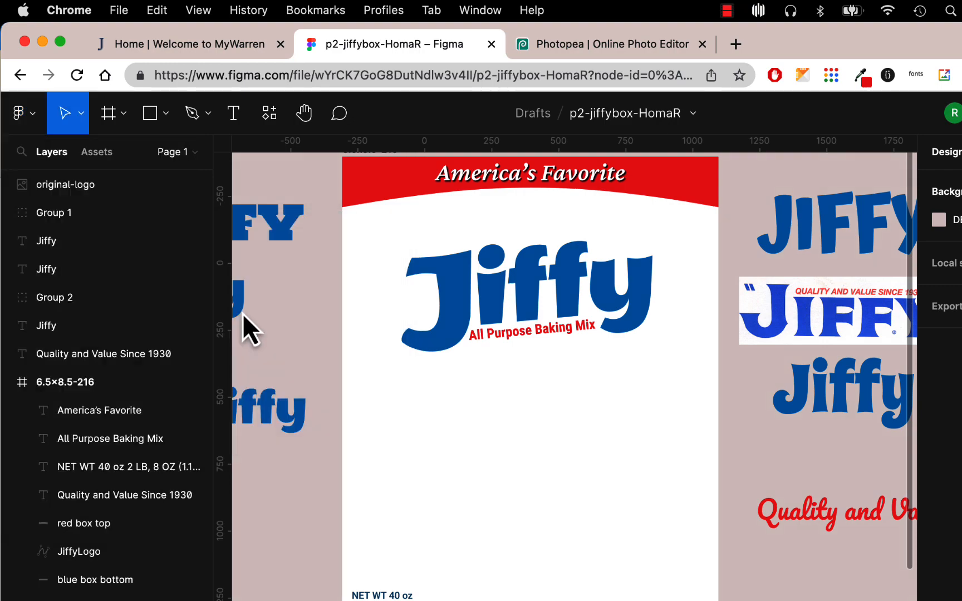
click(325, 285)
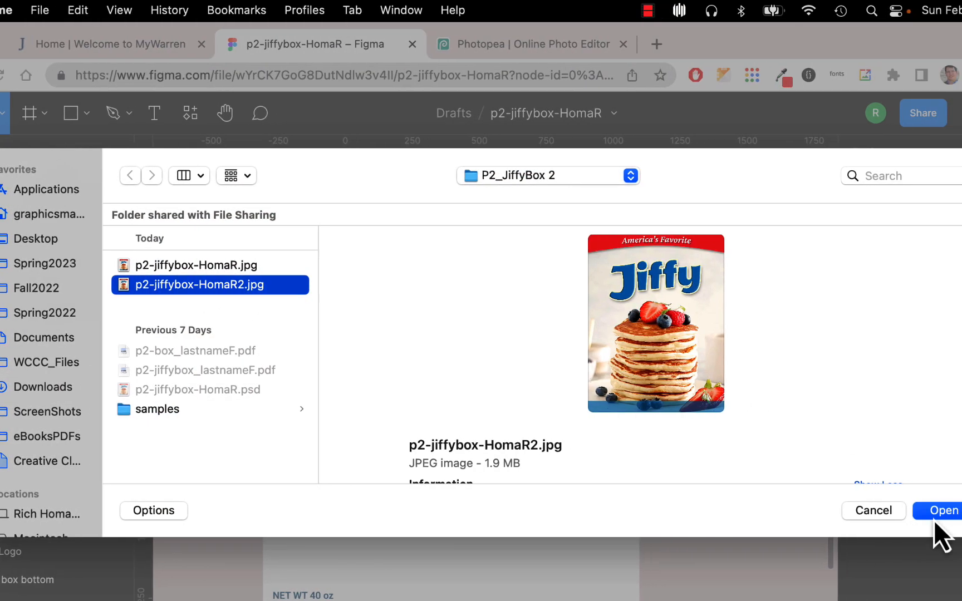
click(933, 518)
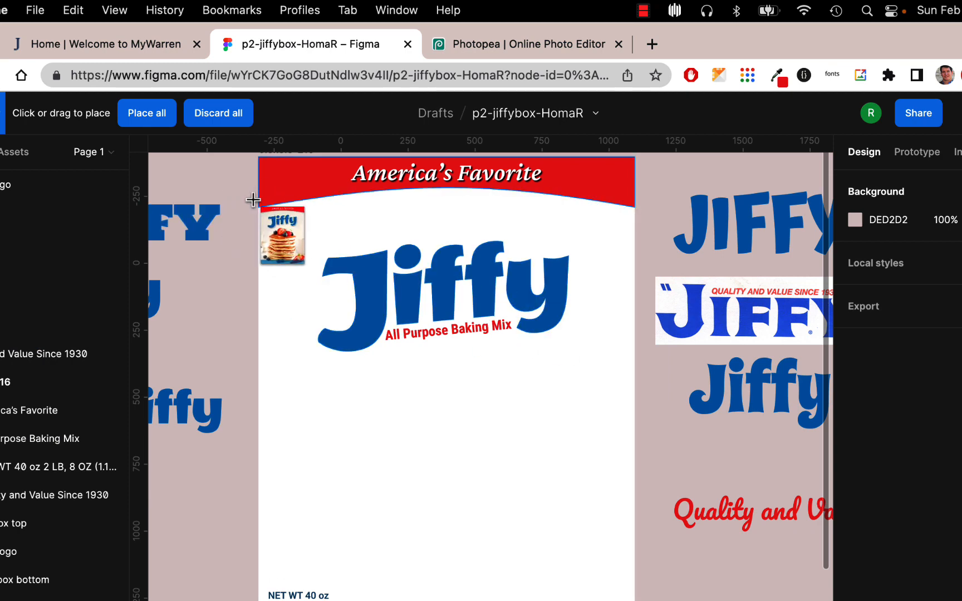
click(230, 189)
drag(271, 228, 483, 459)
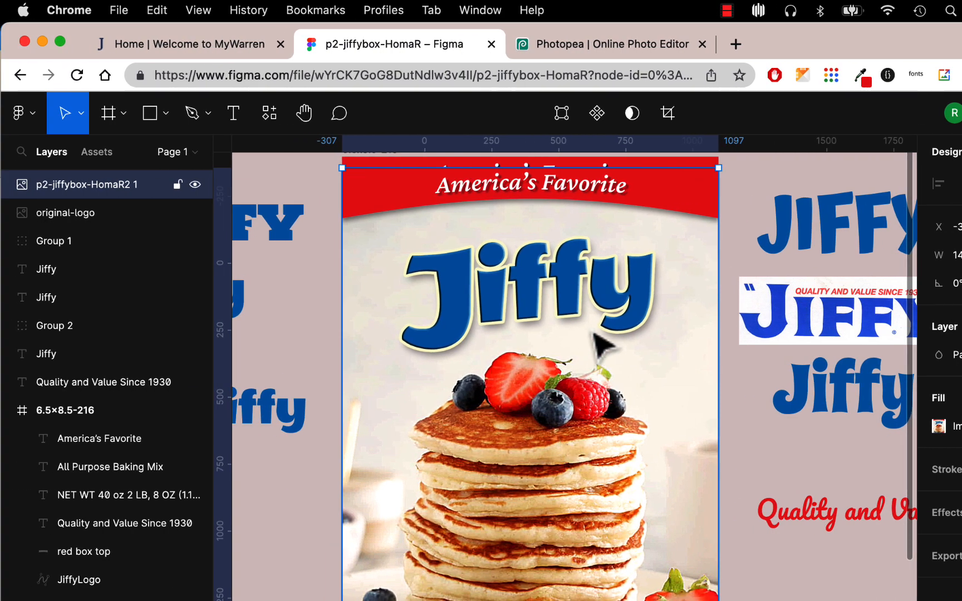
drag(593, 332, 591, 324)
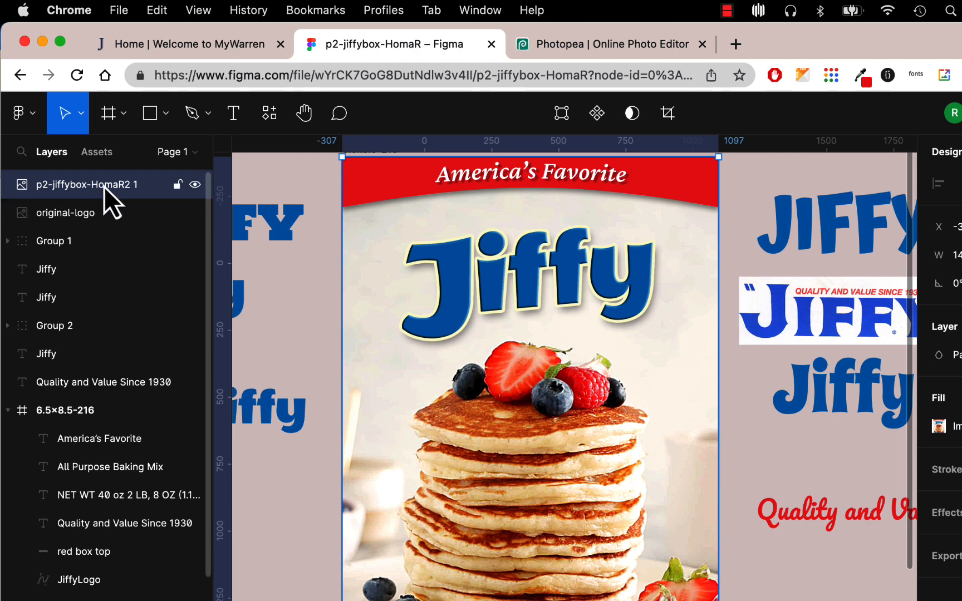
- Move the placed image layer into the 6.5×8.5-216 frame, directly below the Quality and Value Since 1930 text layer
drag(105, 187, 105, 426)
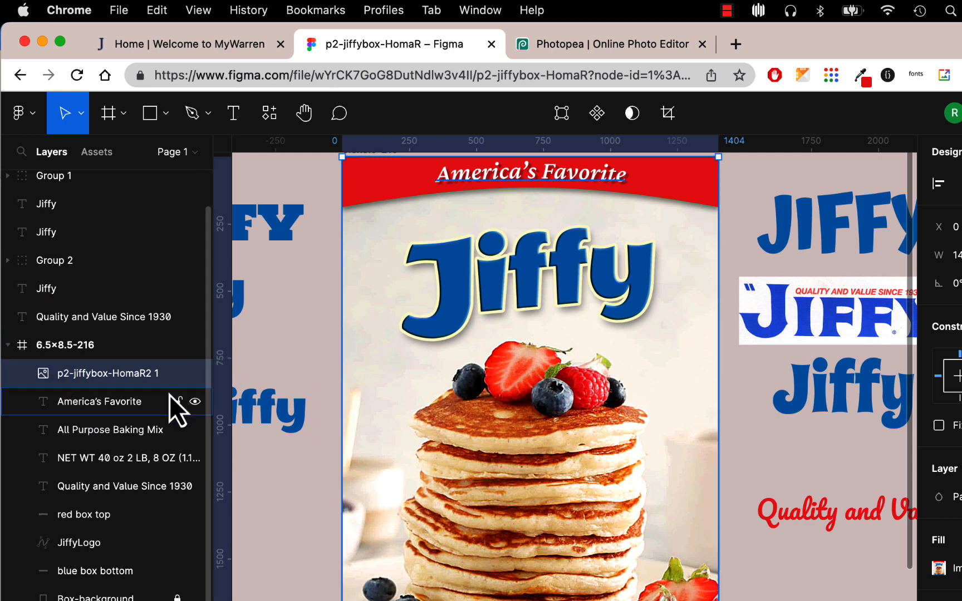
drag(125, 376, 115, 496)
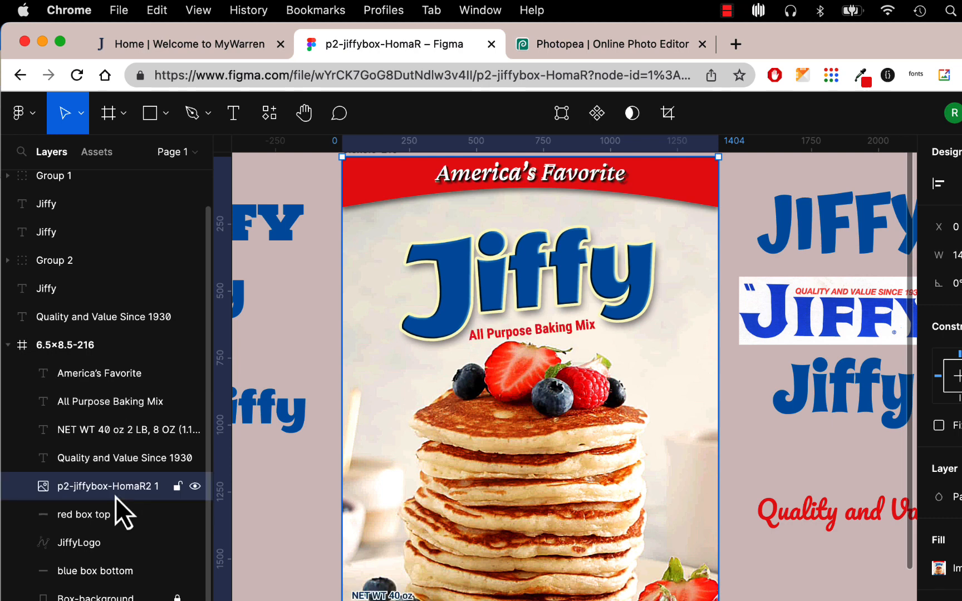
- Set the outside stroke weight of the NET WT text near the box's lower edge to 2
scroll(572, 354, down, 3)
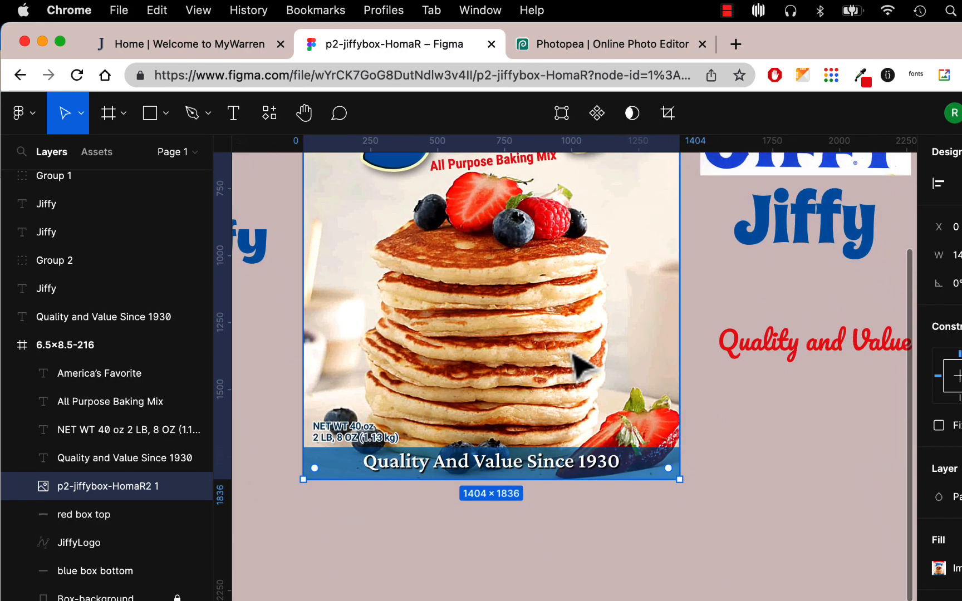
scroll(571, 354, left, 2)
scroll(432, 504, up, 5)
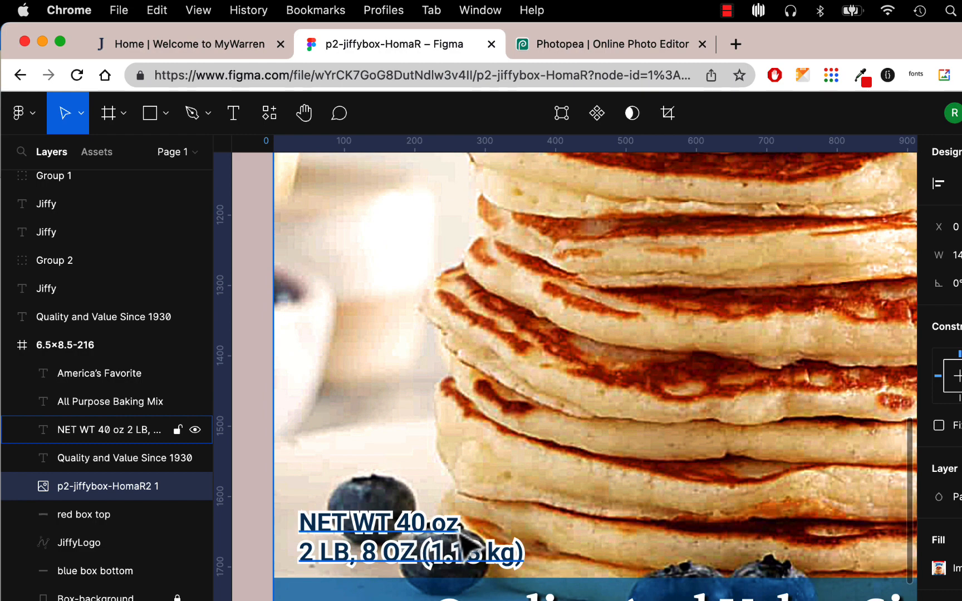
click(458, 536)
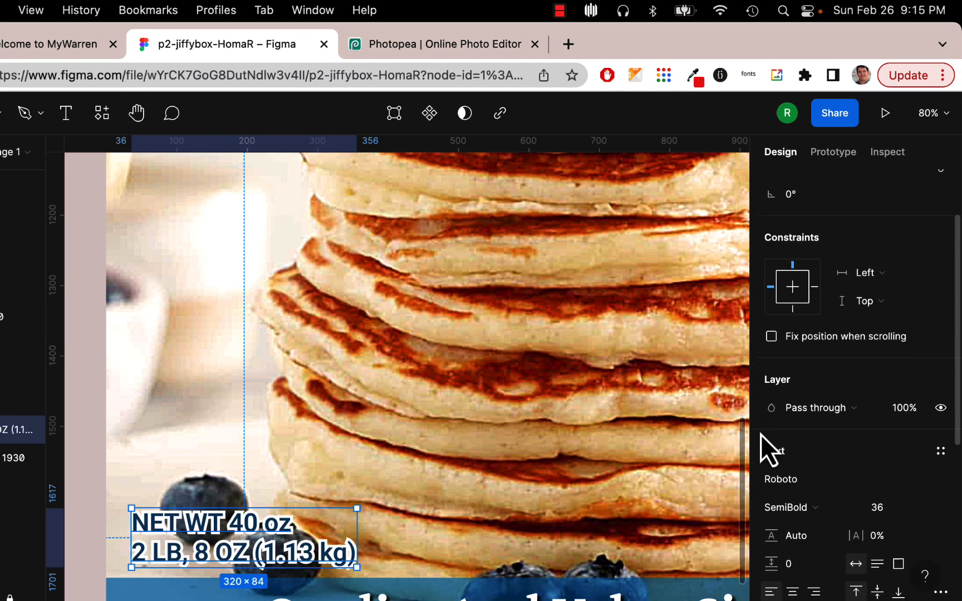
scroll(918, 434, down, 5)
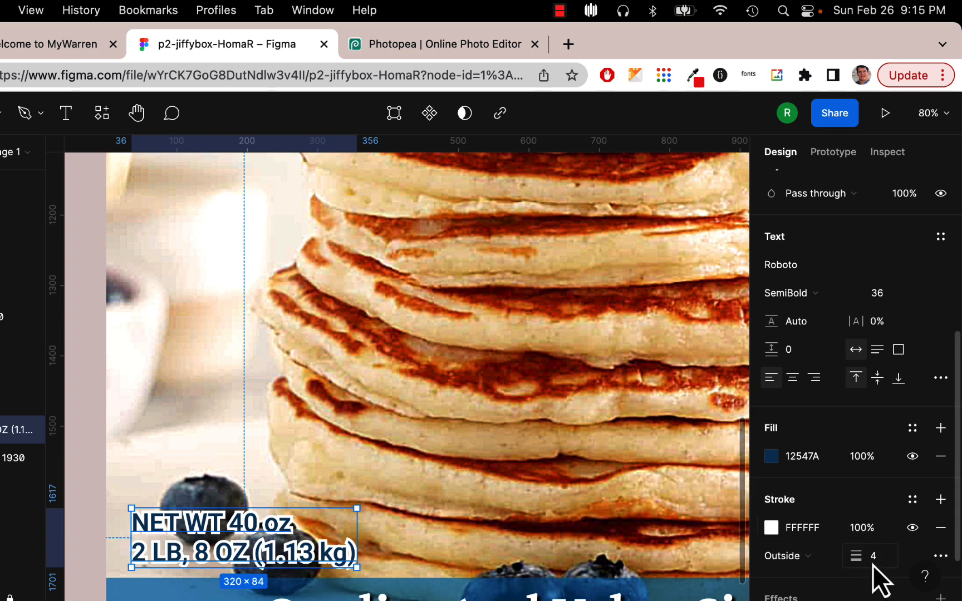
drag(860, 558, 856, 557)
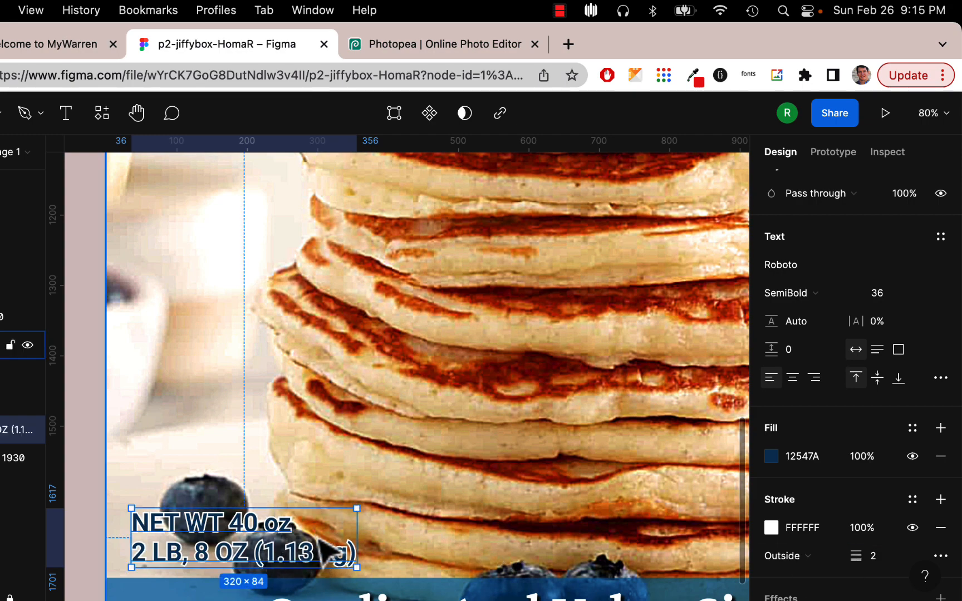
- Move the All Purpose Baking Mix text slightly up, closer to the Jiffy logo and clear of the strawberry
scroll(397, 494, down, 5)
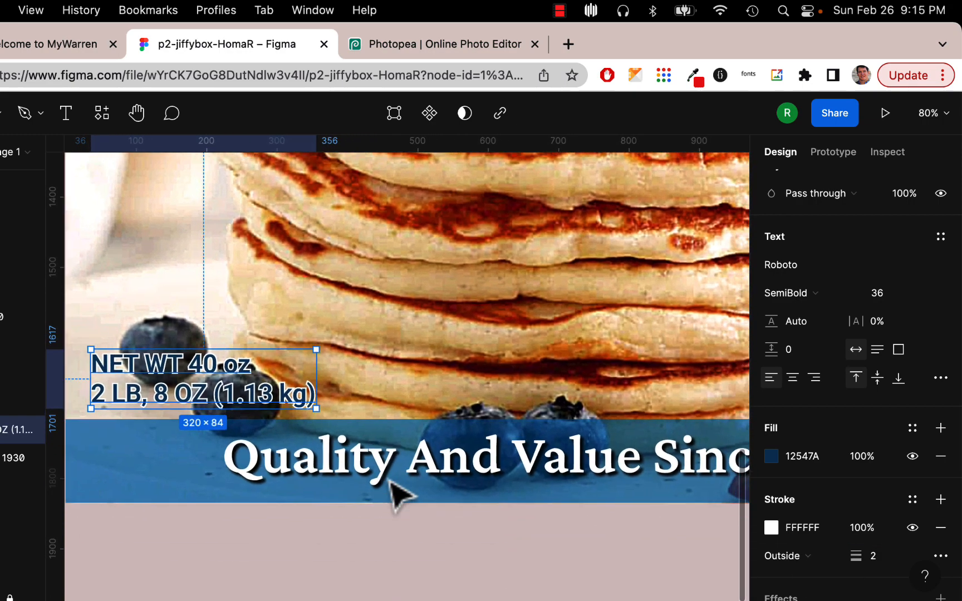
scroll(402, 483, up, 15)
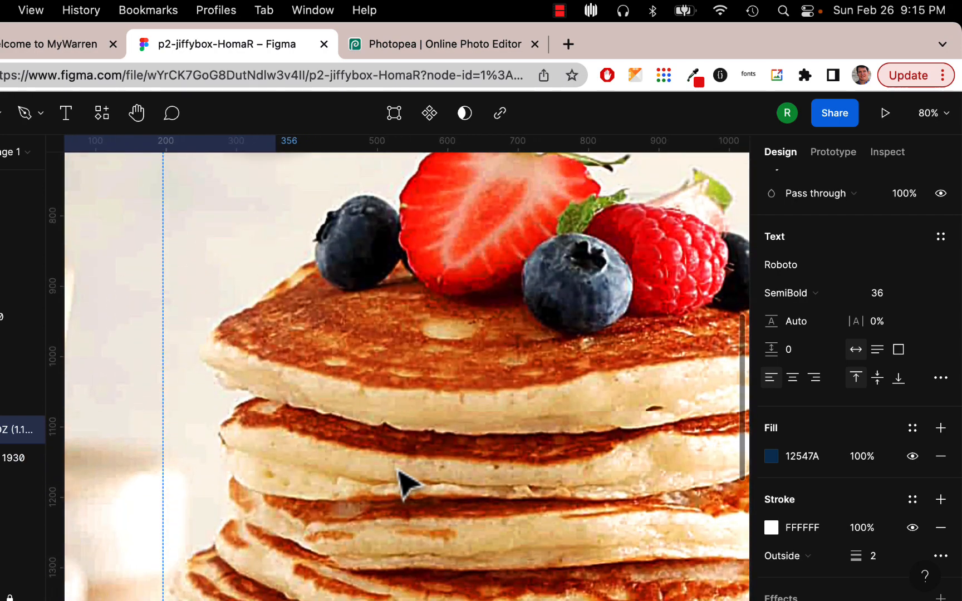
scroll(401, 474, down, 2)
scroll(401, 474, right, 2)
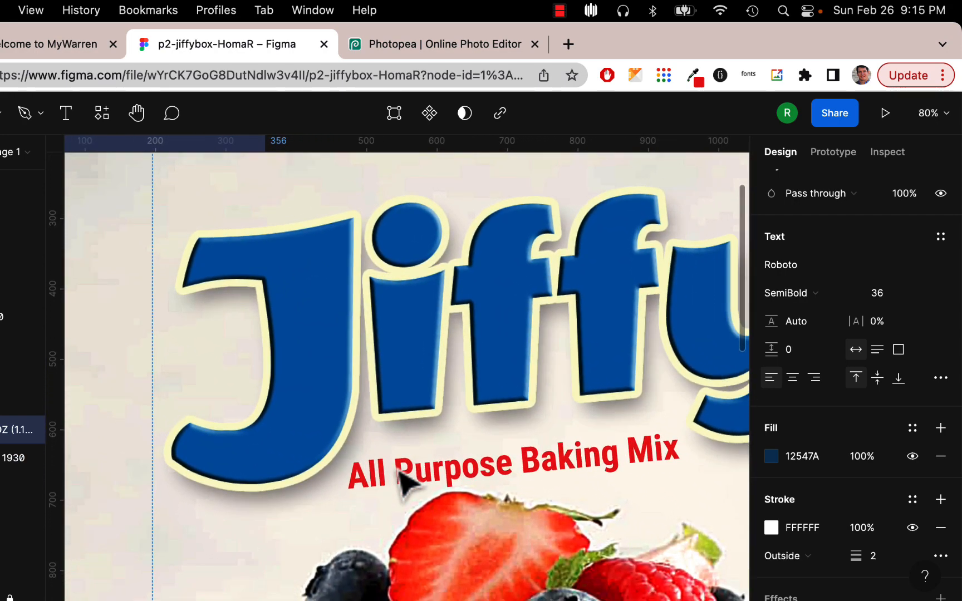
click(540, 477)
drag(551, 462, 547, 457)
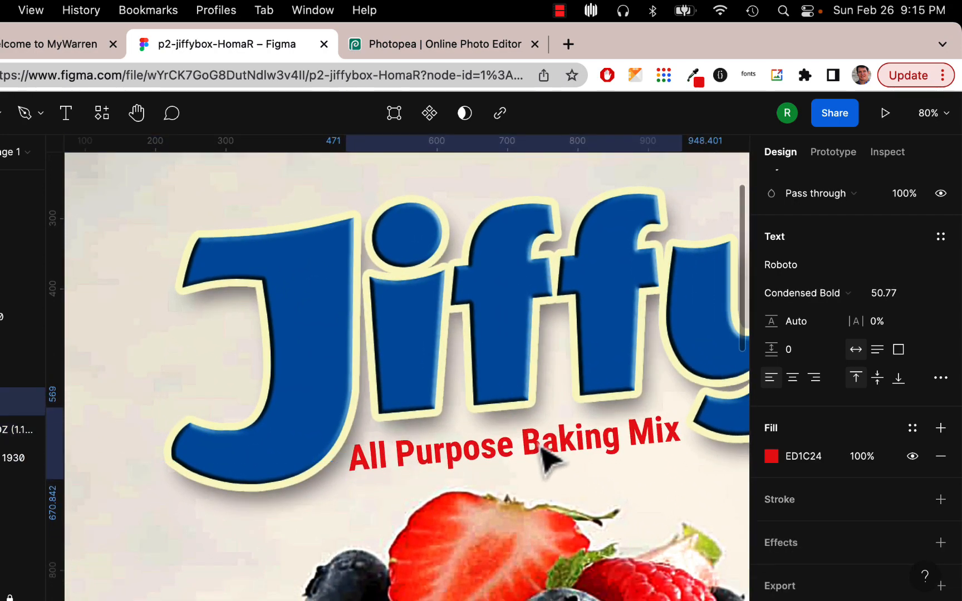
- Add a white FFFFFF outside stroke with a weight of 2 to the All Purpose Baking Mix text
scroll(809, 459, down, 2)
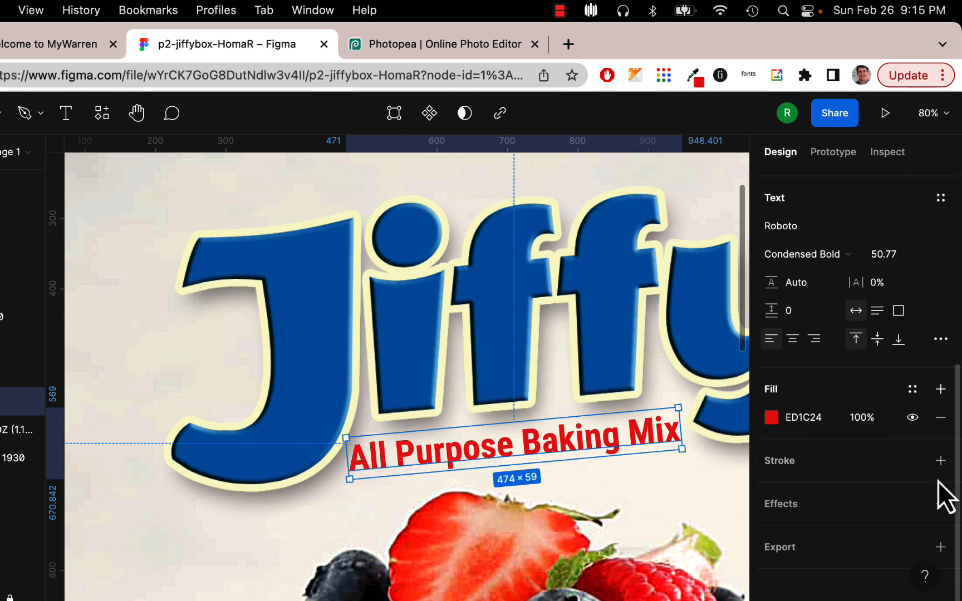
click(941, 460)
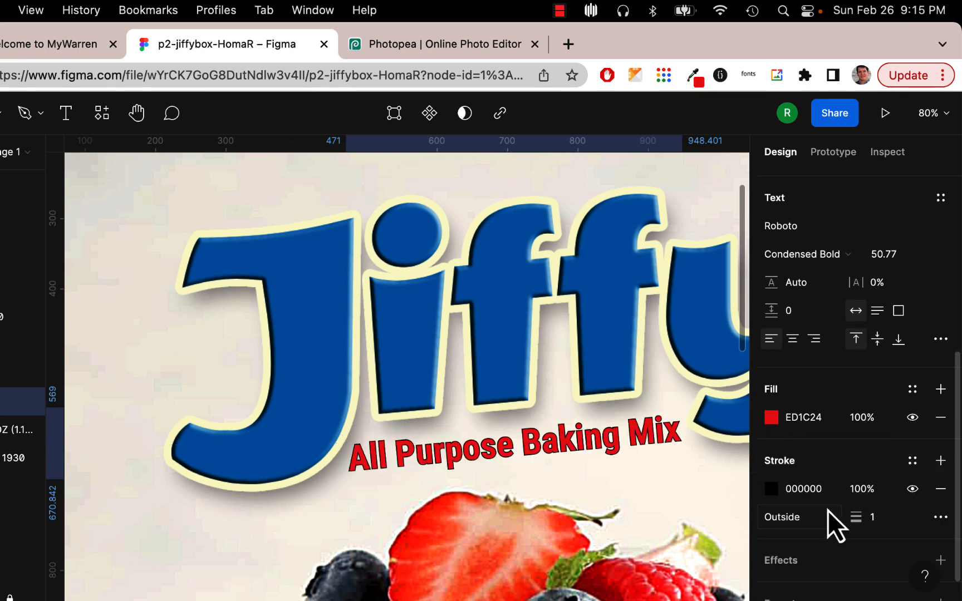
click(772, 488)
click(581, 528)
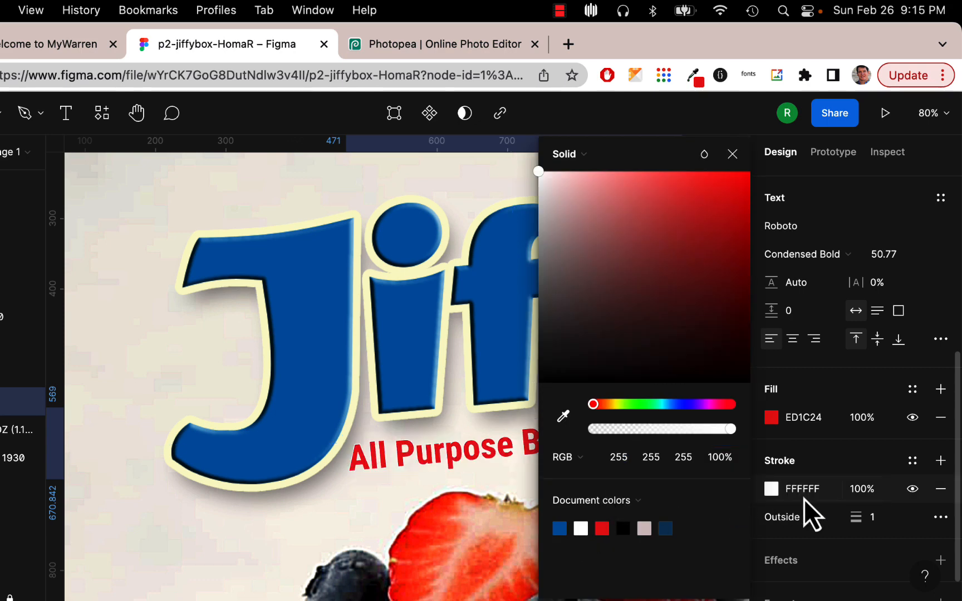
click(850, 517)
drag(854, 517, 855, 517)
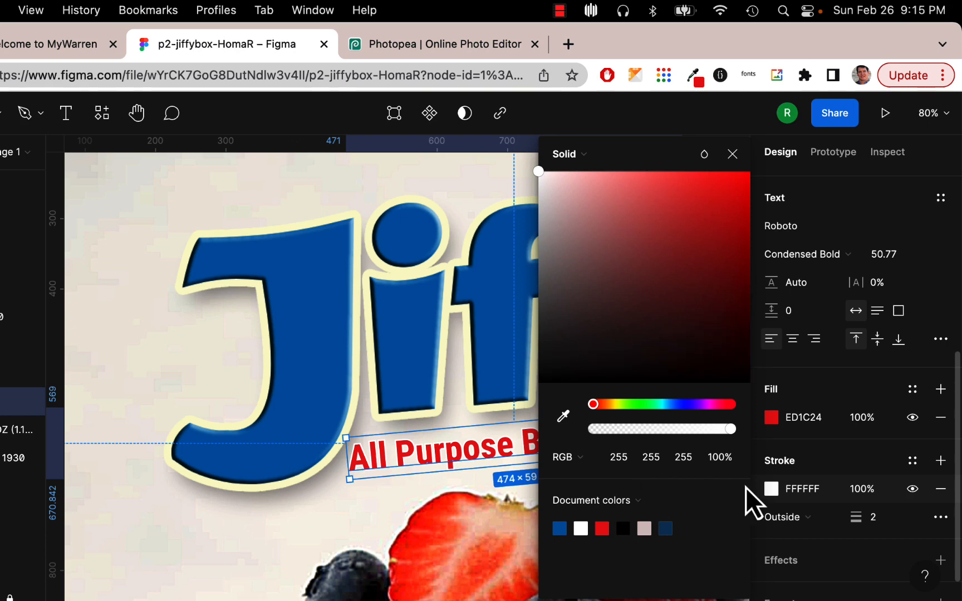
- Add a drop shadow to the All Purpose Baking Mix text and set its X offset to 4
scroll(837, 503, down, 2)
scroll(836, 499, down, 1)
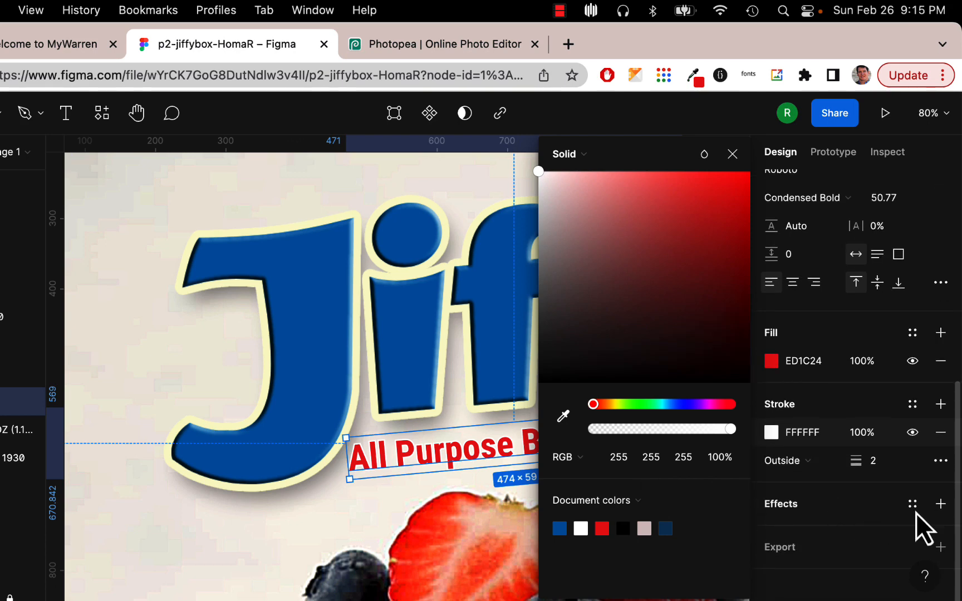
click(940, 504)
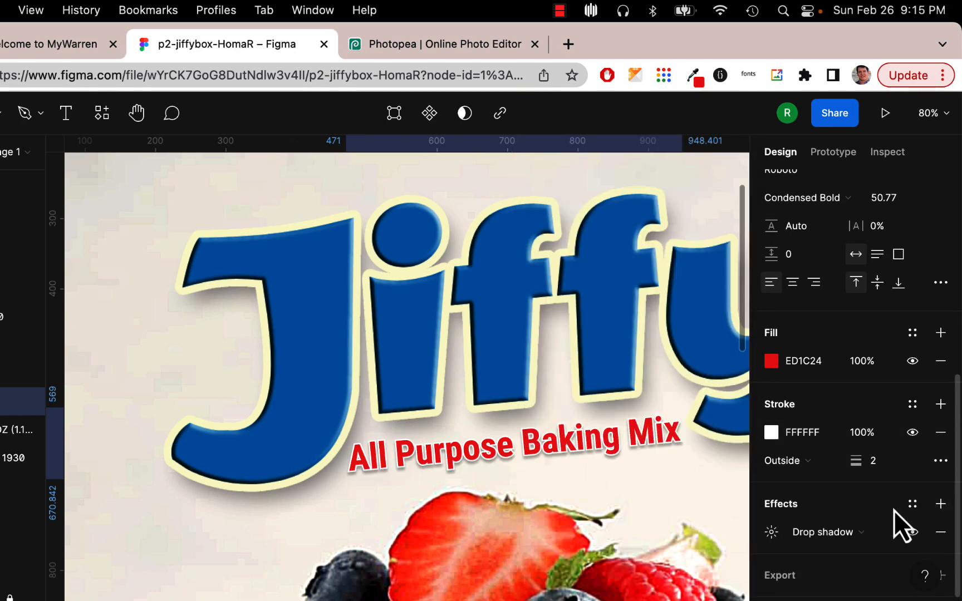
click(771, 533)
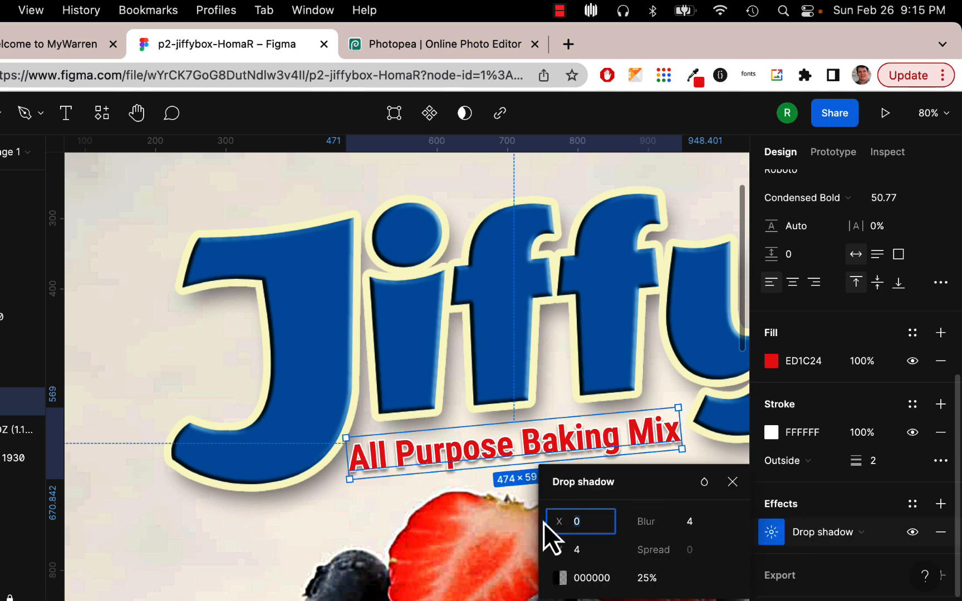
text(4)
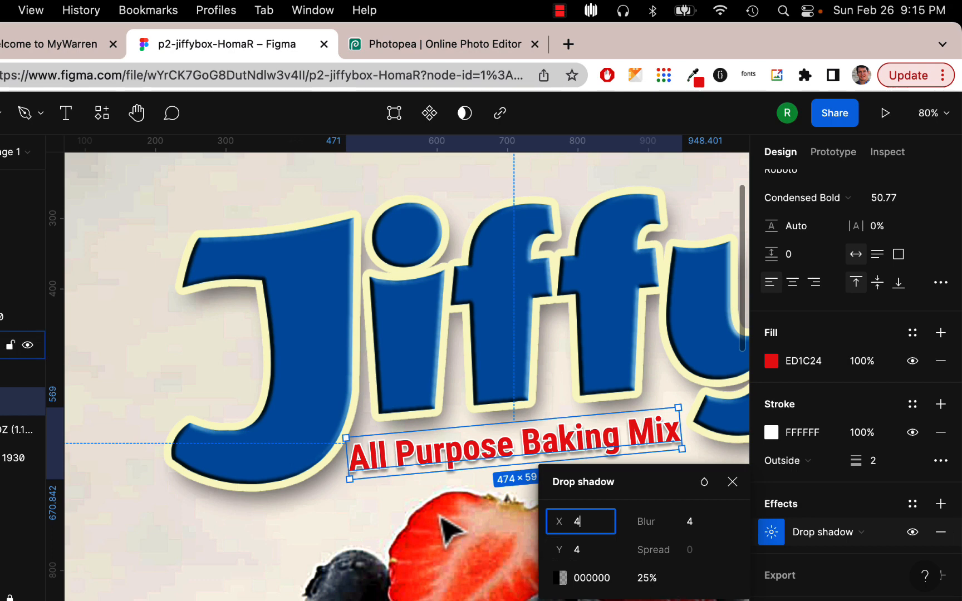
click(334, 527)
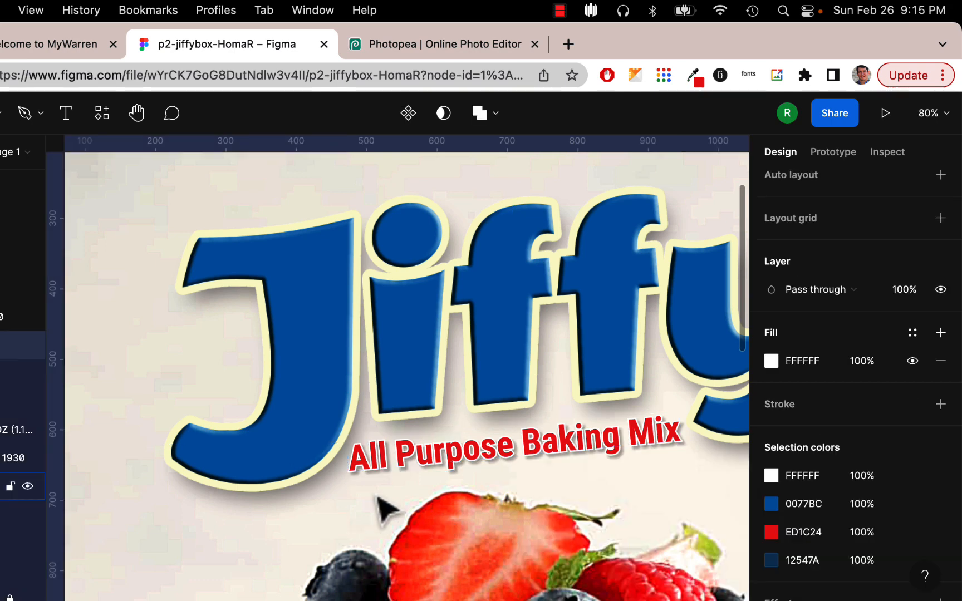
click(645, 515)
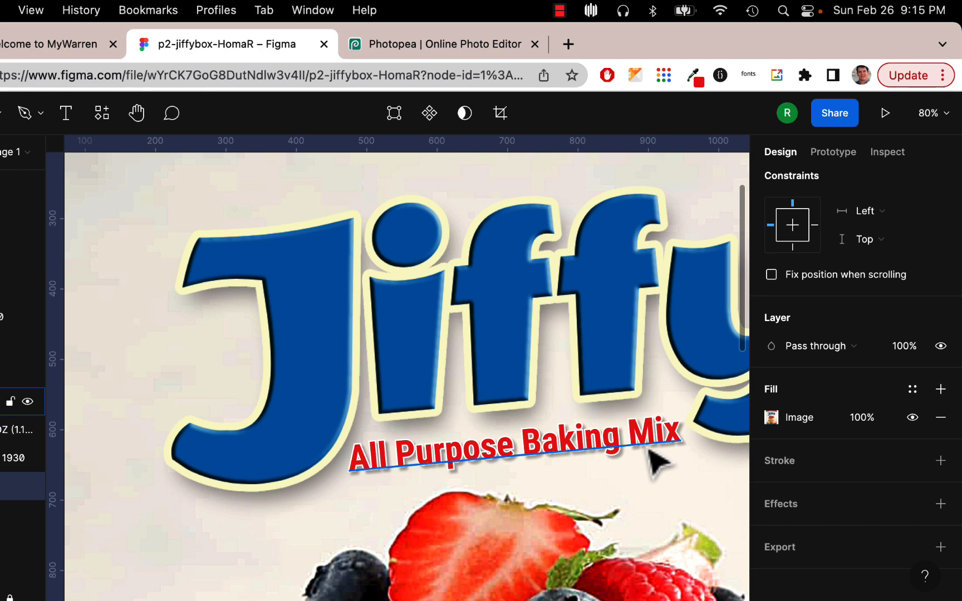
- Increase the outside stroke weight of the All Purpose Baking Mix text to 3
click(647, 450)
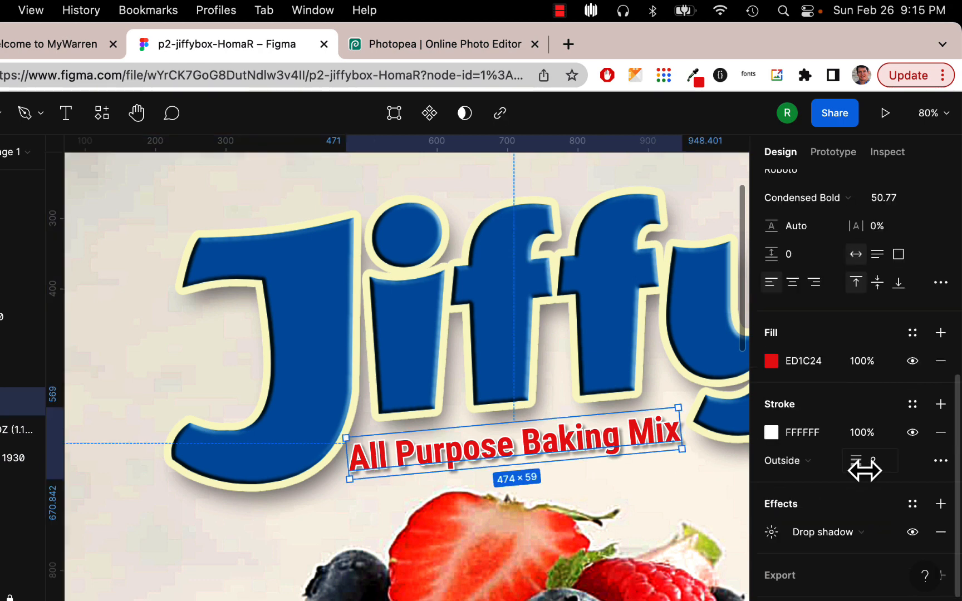
drag(856, 463, 857, 462)
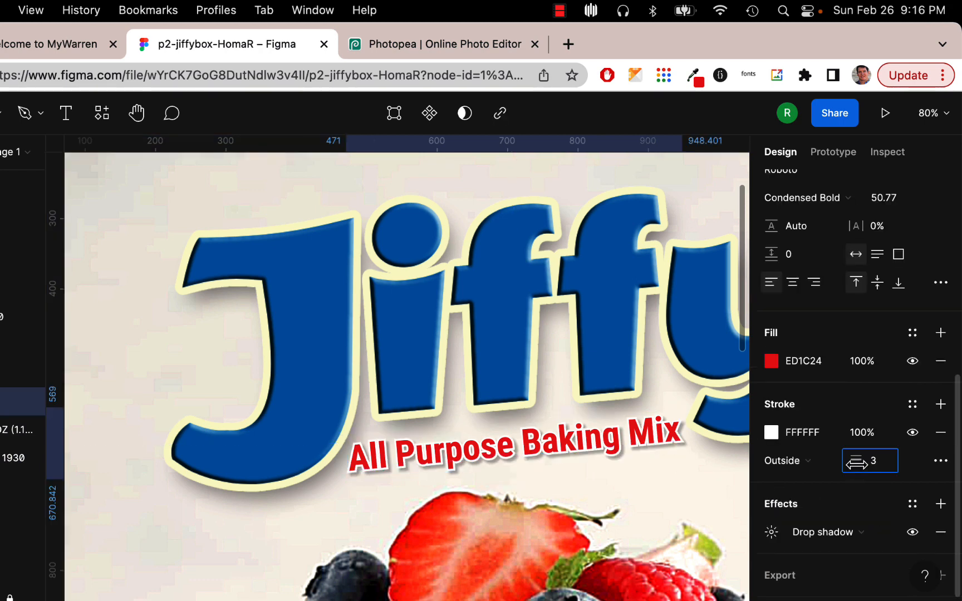
click(569, 468)
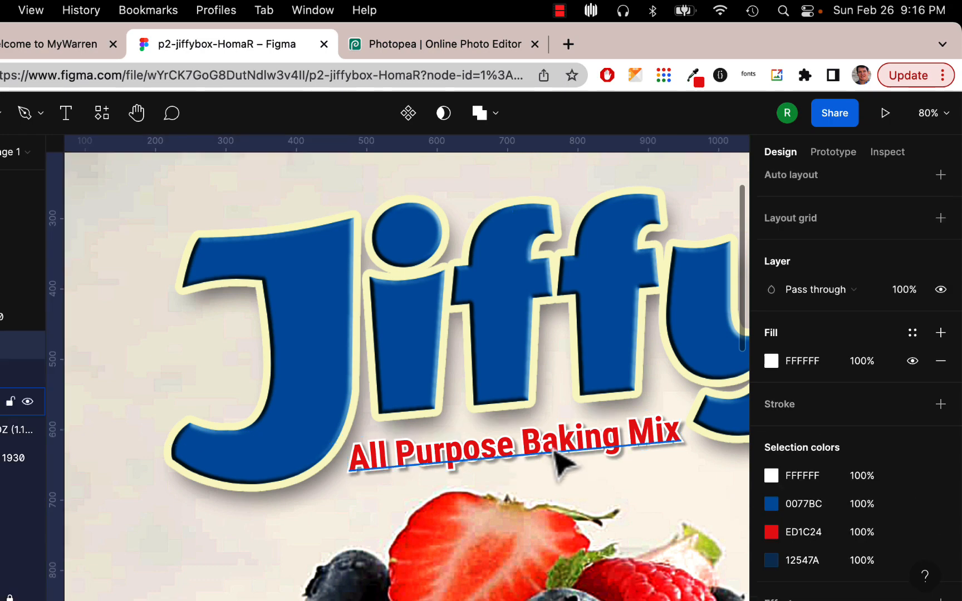
- Nudge the All Purpose Baking Mix text up 3 pixels and rotate it slightly counterclockwise to follow the Jiffy logo
click(555, 453)
key(Up)
key(Up)
key(Up)
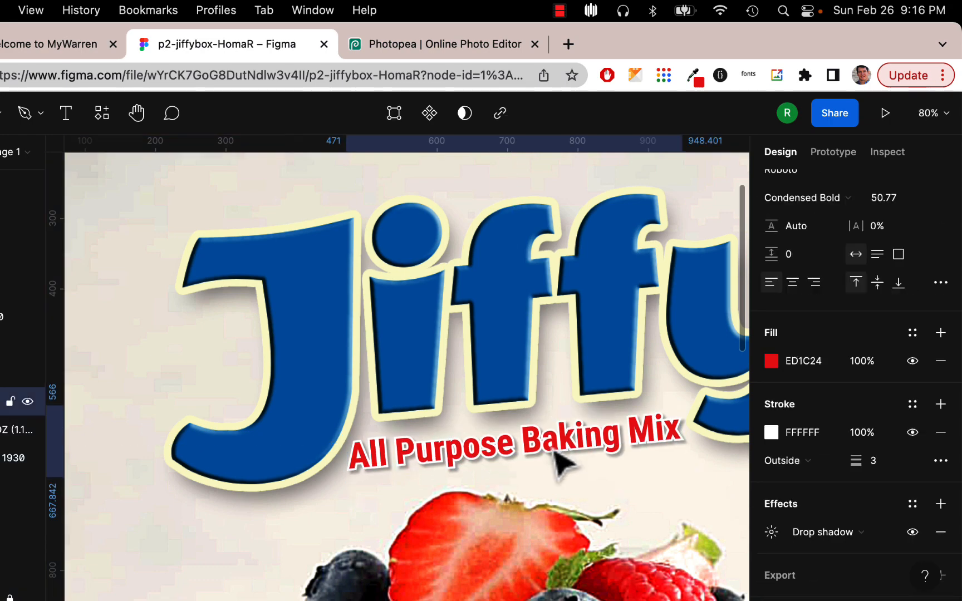
scroll(562, 453, up, 10)
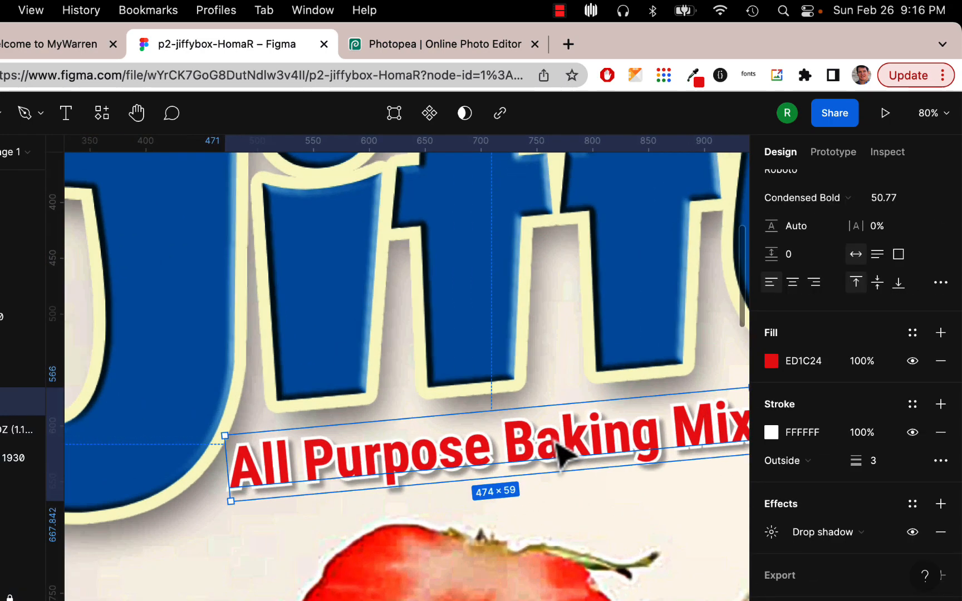
scroll(557, 443, down, 10)
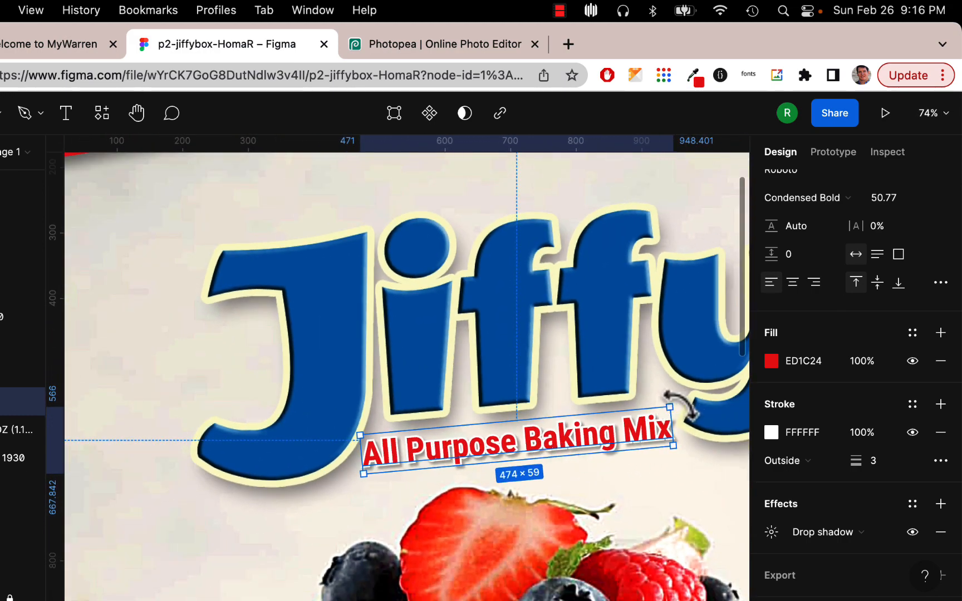
drag(679, 404, 677, 403)
click(670, 478)
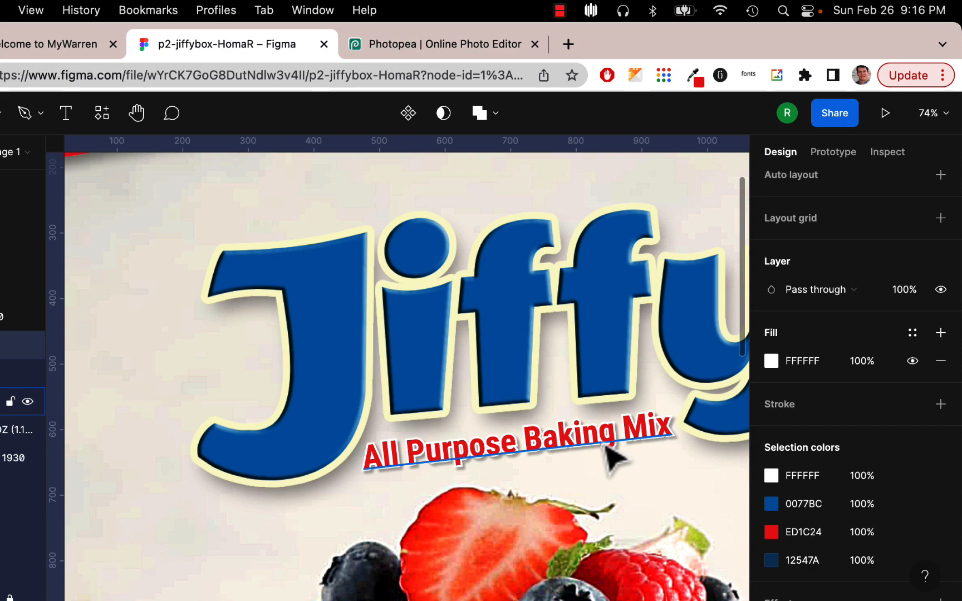
- Switch to Photopea and hide the America's Favorite text layer in the 6.5x8.5-216 group
scroll(612, 454, down, 5)
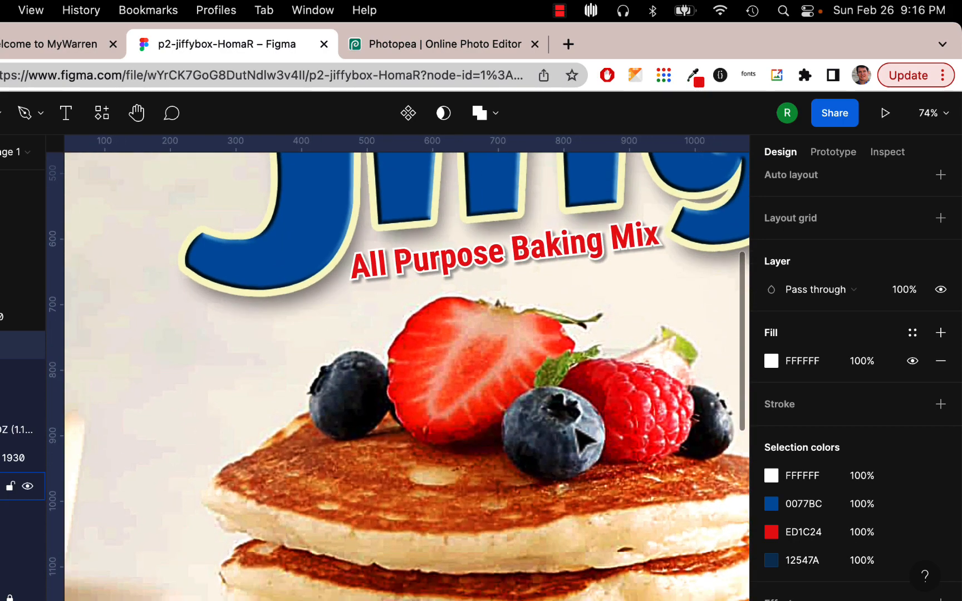
scroll(577, 436, up, 3)
scroll(509, 328, down, 3)
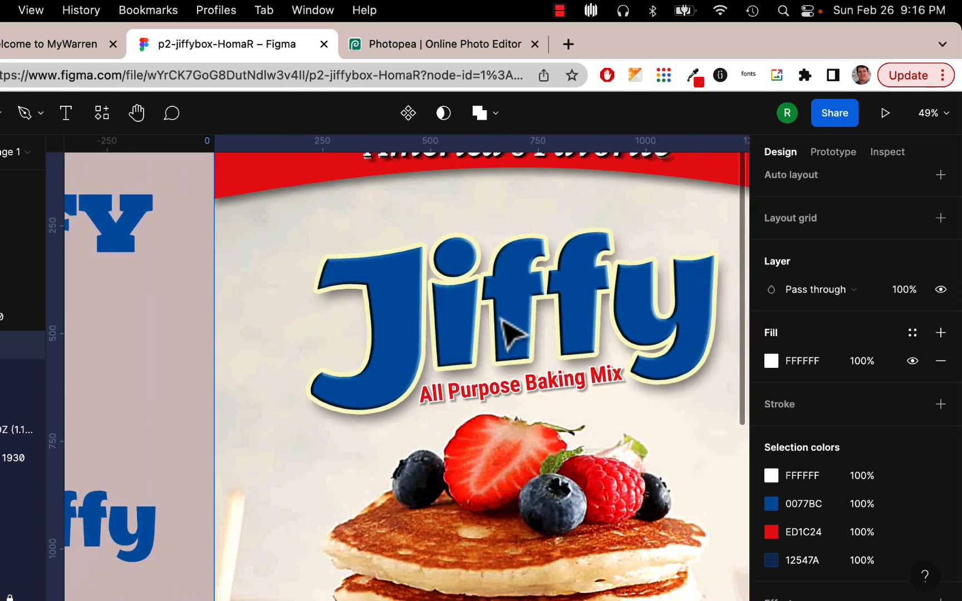
scroll(504, 247, up, 5)
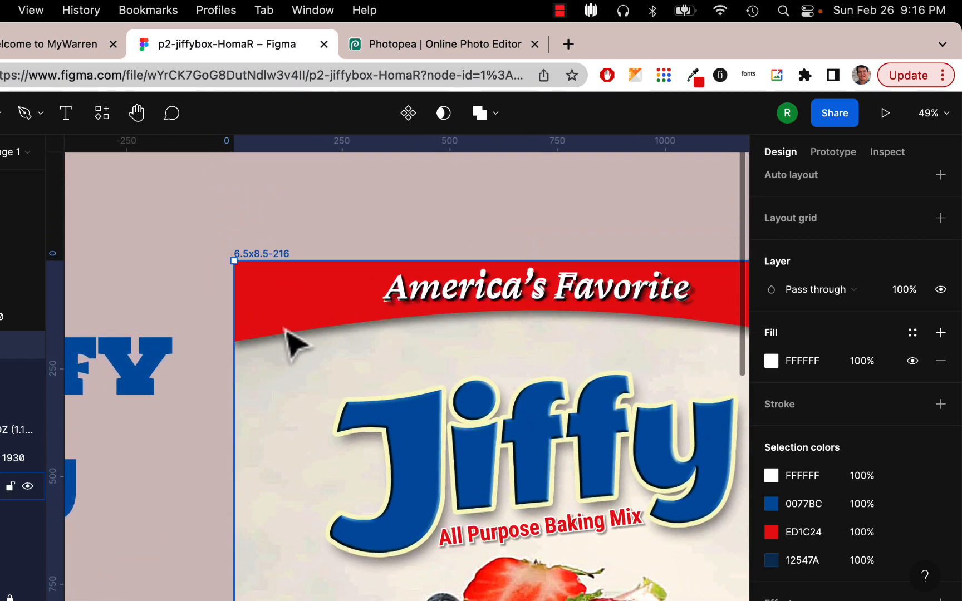
scroll(602, 310, up, 6)
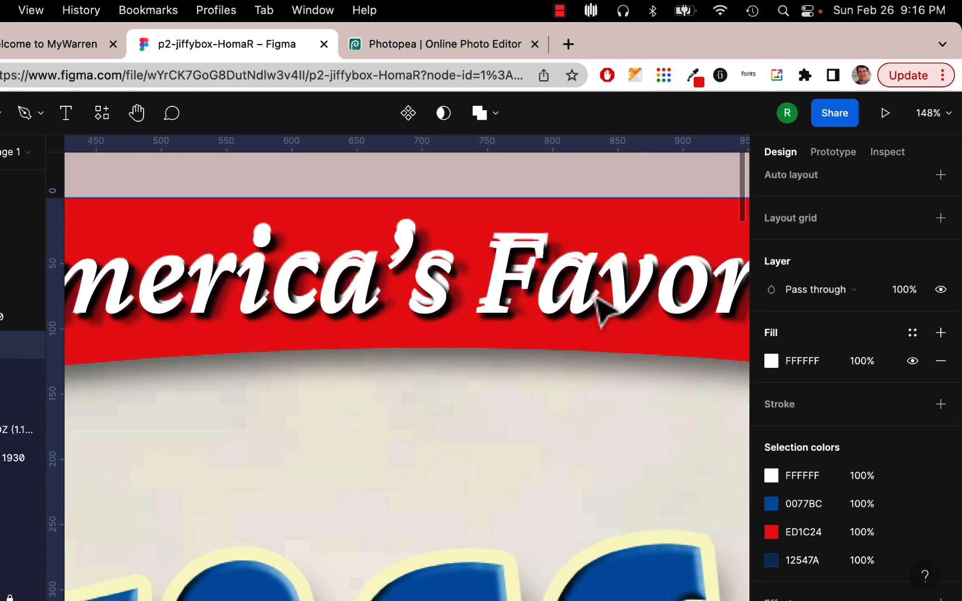
scroll(602, 311, down, 5)
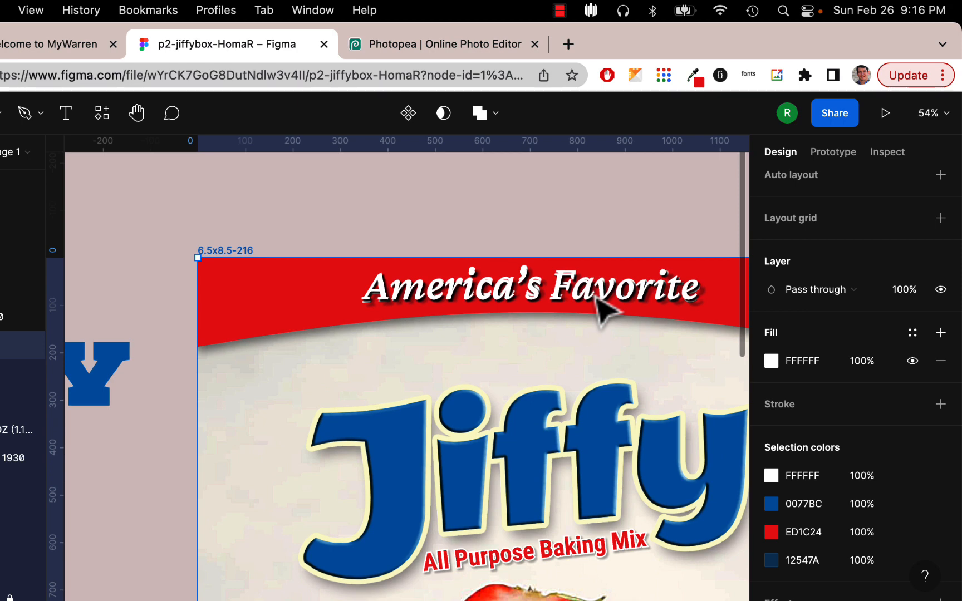
key(ctrl+Tab)
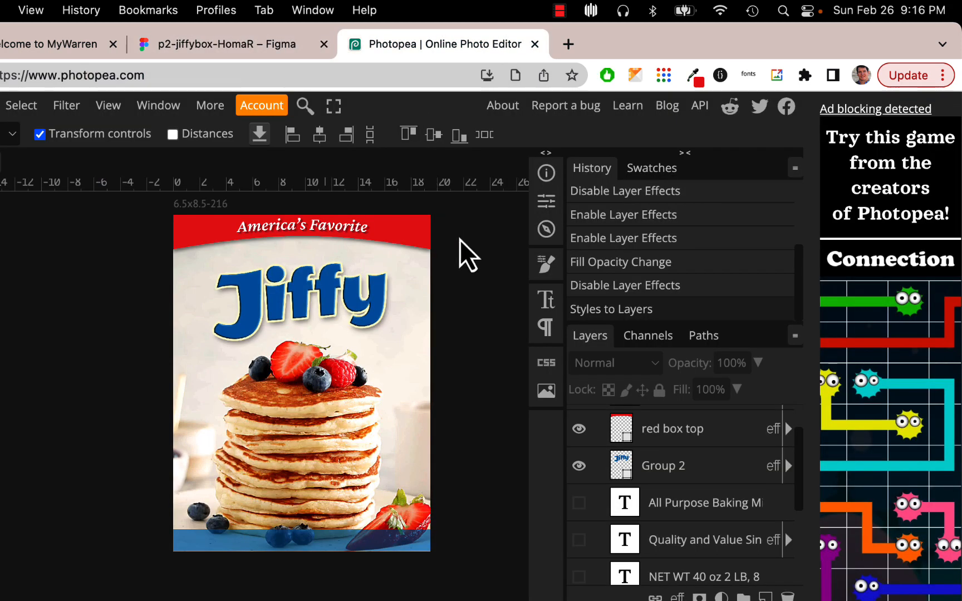
scroll(608, 441, up, 1)
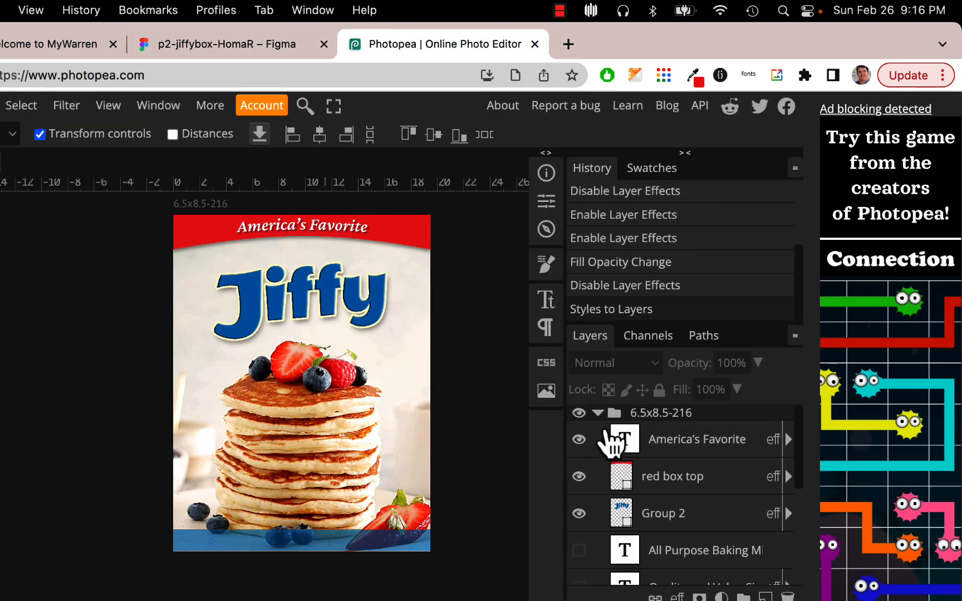
click(579, 439)
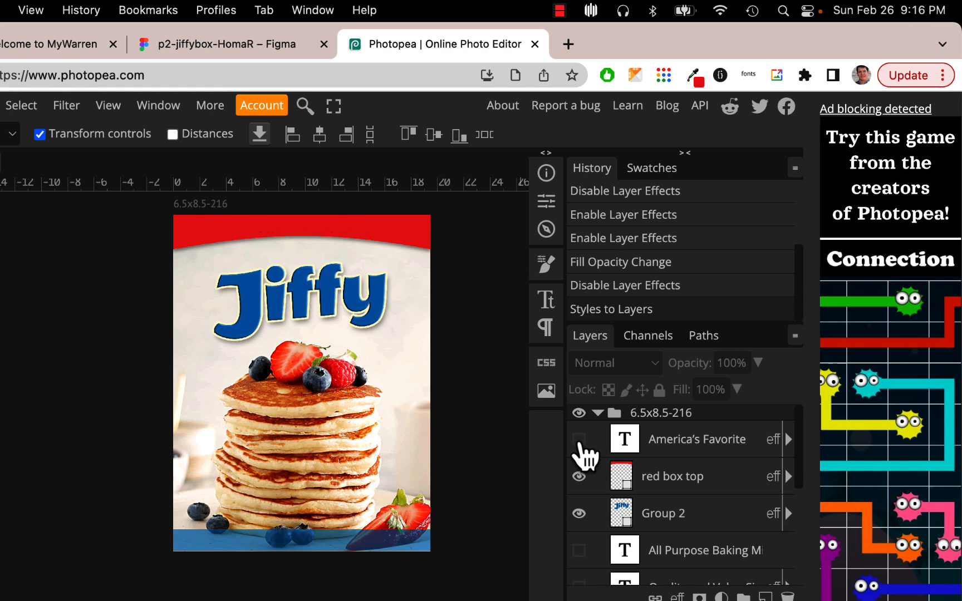
- Switch to Figma and move the America's Favorite text up about 5 pixels within the red banner
click(237, 45)
click(476, 298)
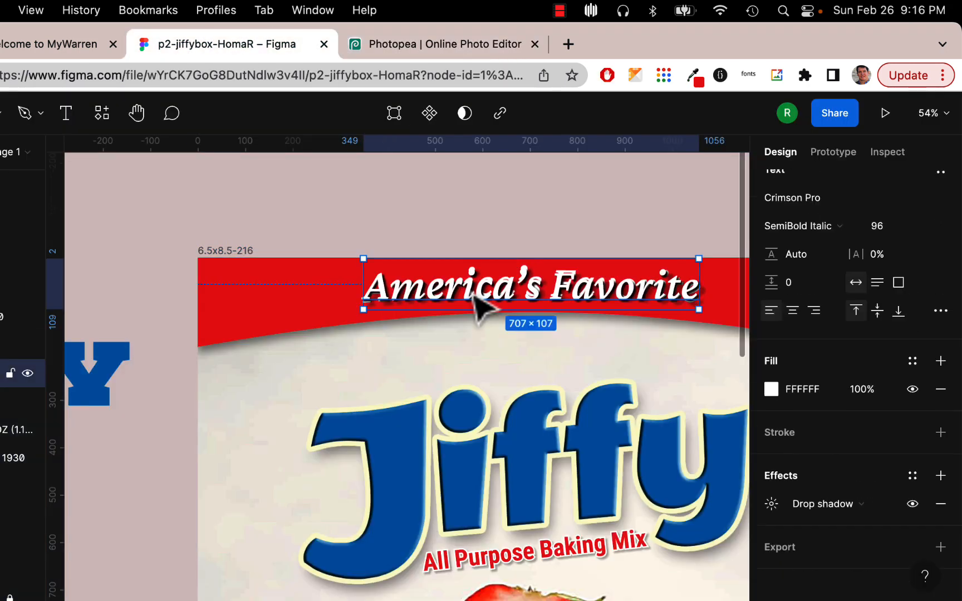
drag(476, 299, 474, 297)
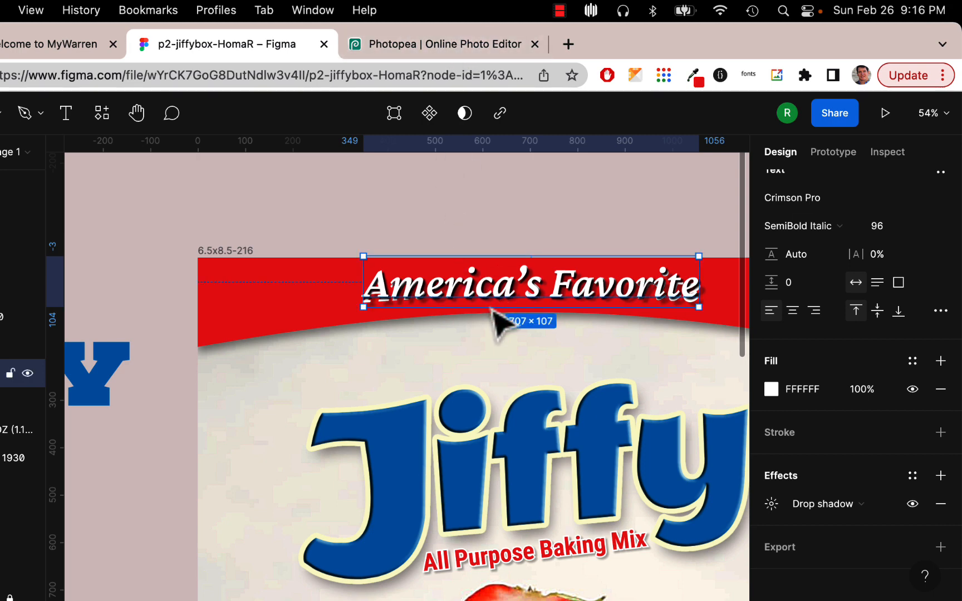
- Open the Downloads folder in Finder and move today's two exported Jiffy box JPG files to the Trash
click(489, 53)
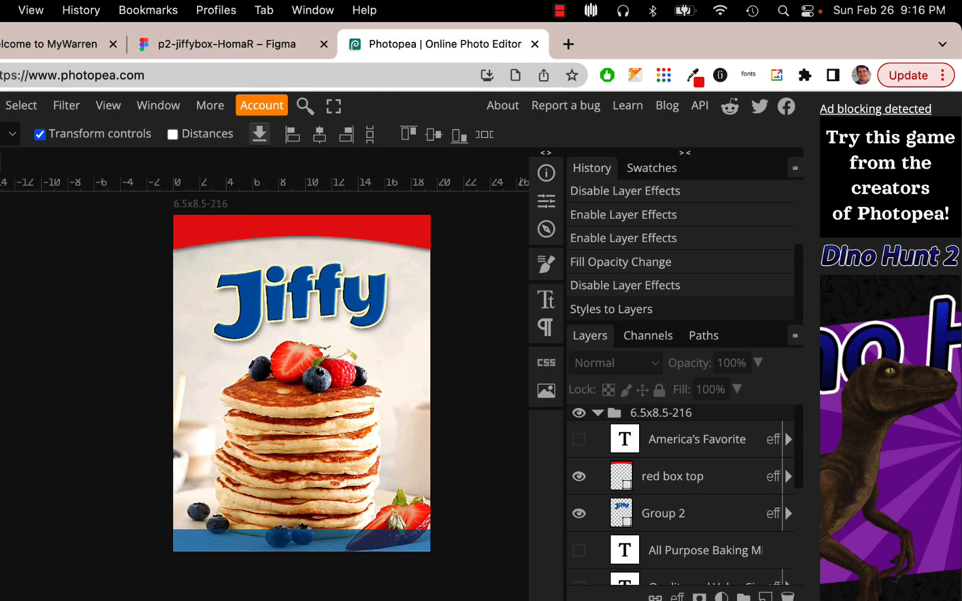
click(67, 599)
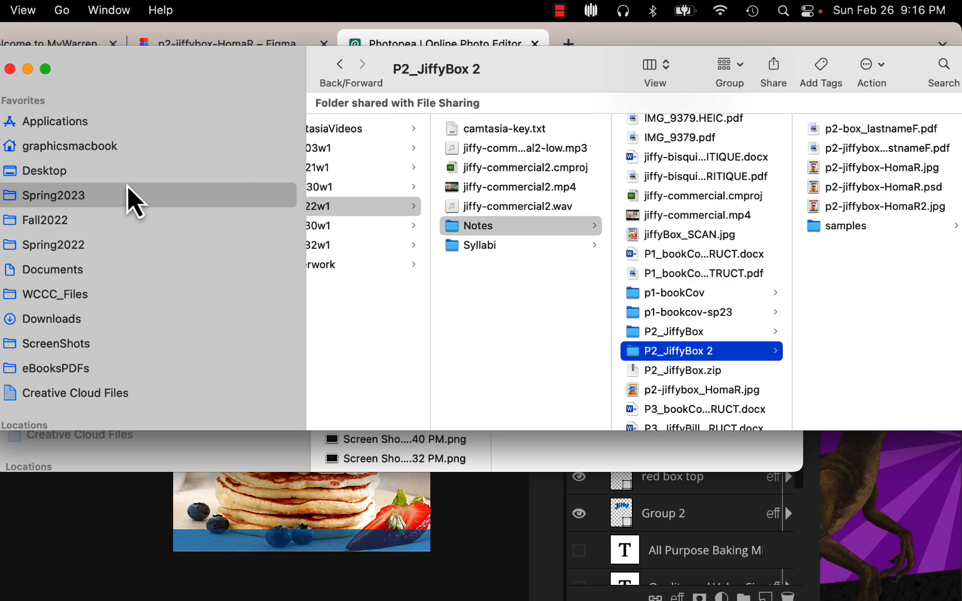
click(97, 322)
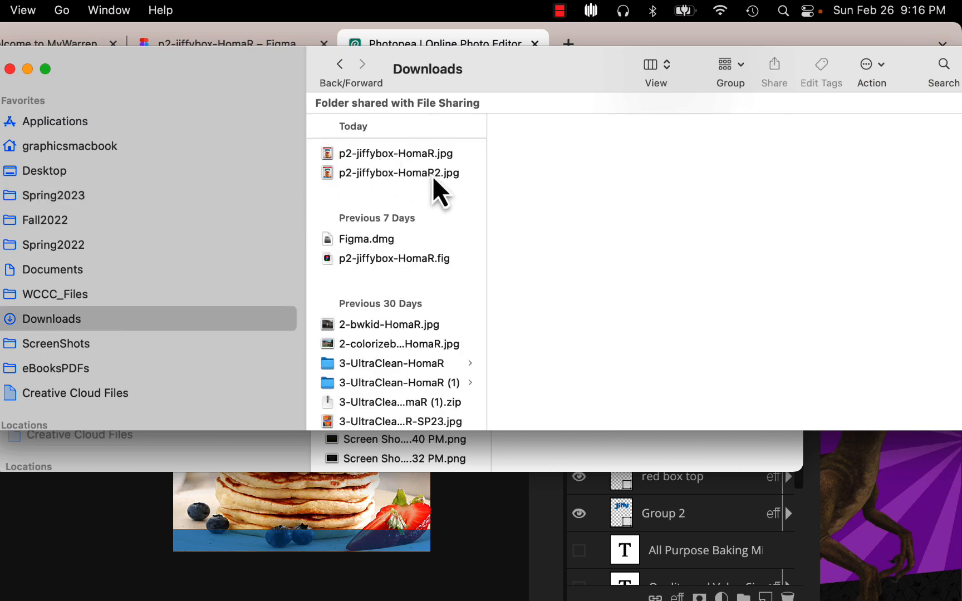
drag(403, 173, 709, 578)
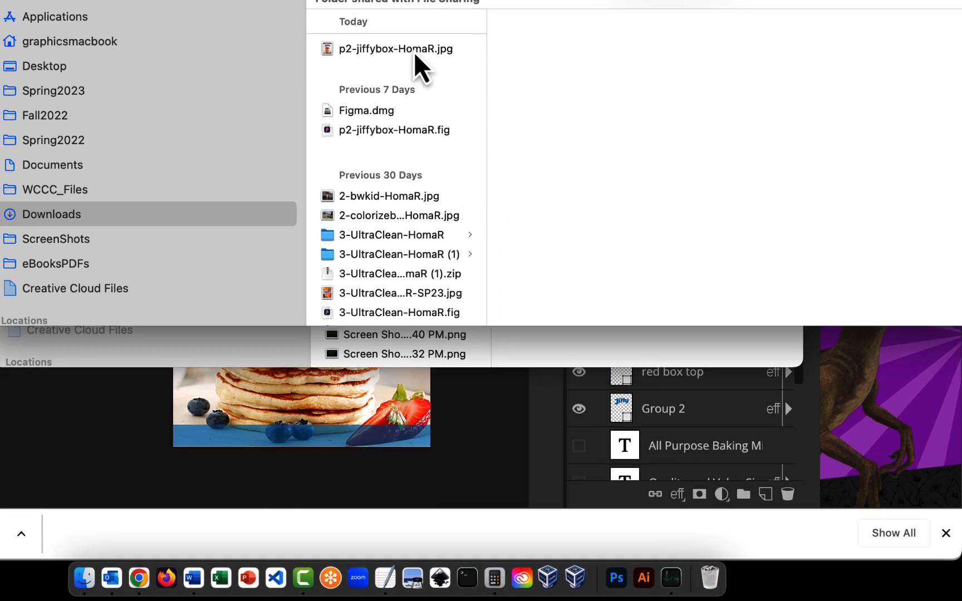
drag(415, 52, 713, 576)
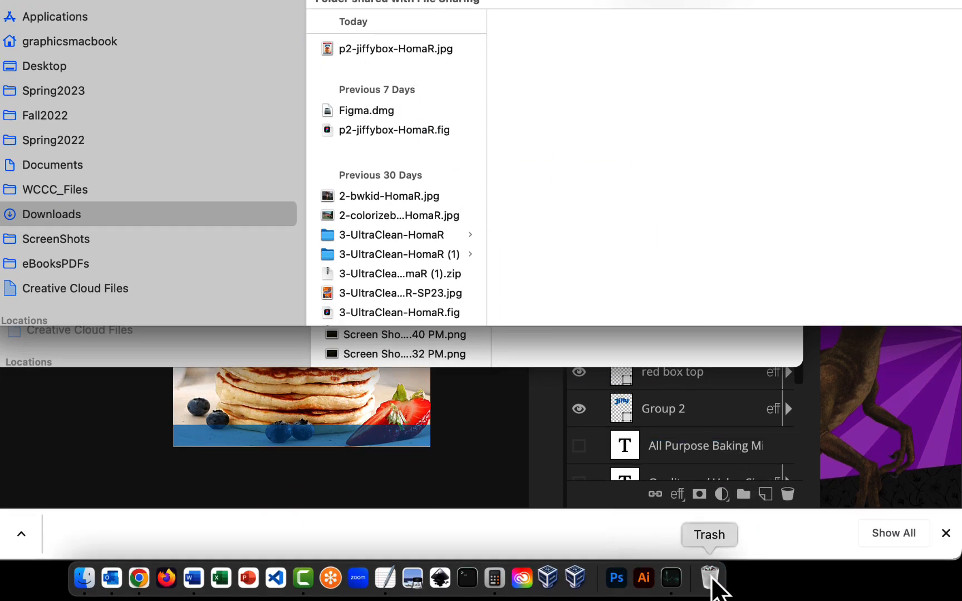
- Open the P2_JiffyBox 2 folder under Spring2023, grd122w1, Notes and move the old exported Jiffy box files to the Trash
click(53, 92)
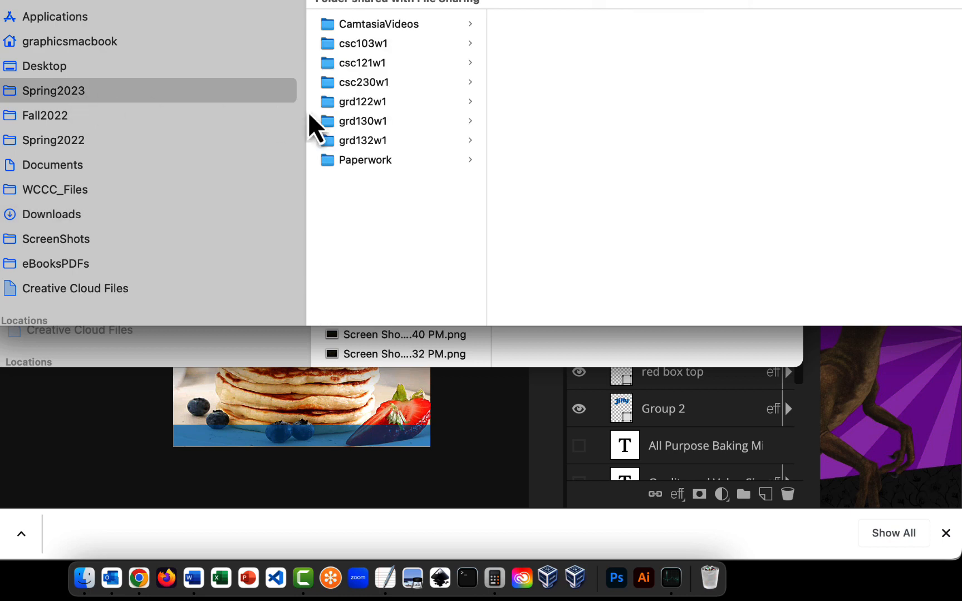
click(383, 101)
click(566, 127)
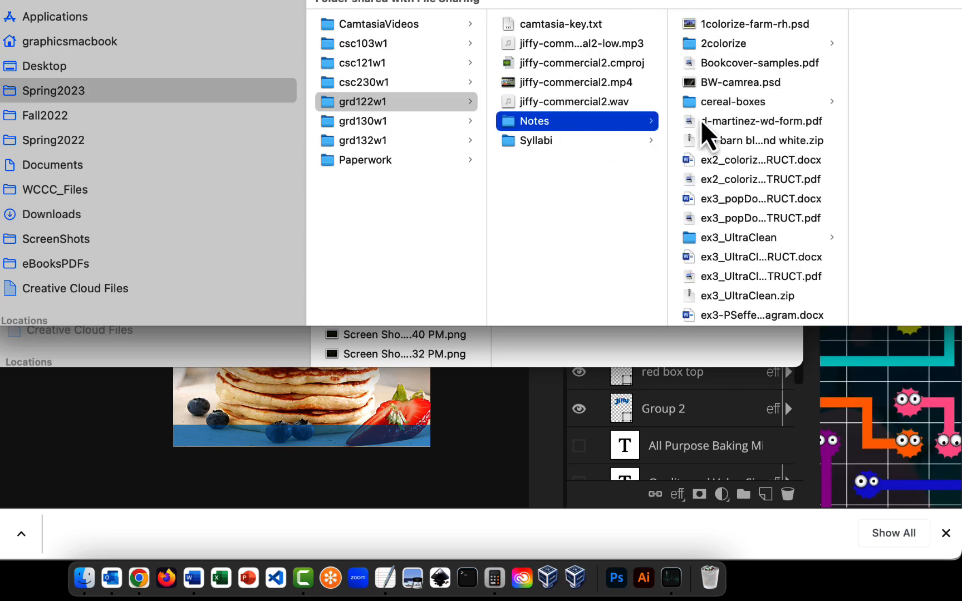
scroll(792, 138, down, 10)
click(807, 141)
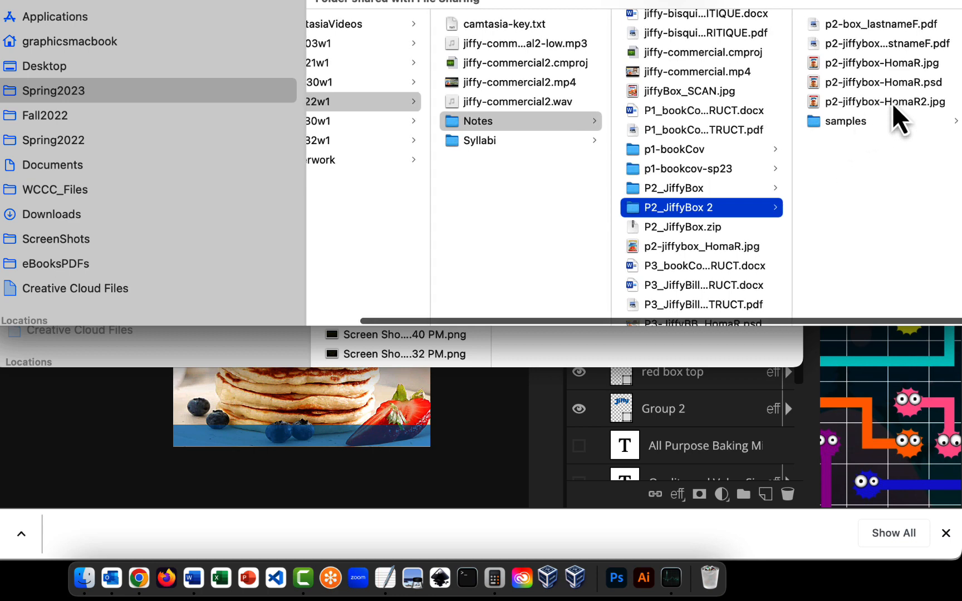
drag(892, 103, 713, 583)
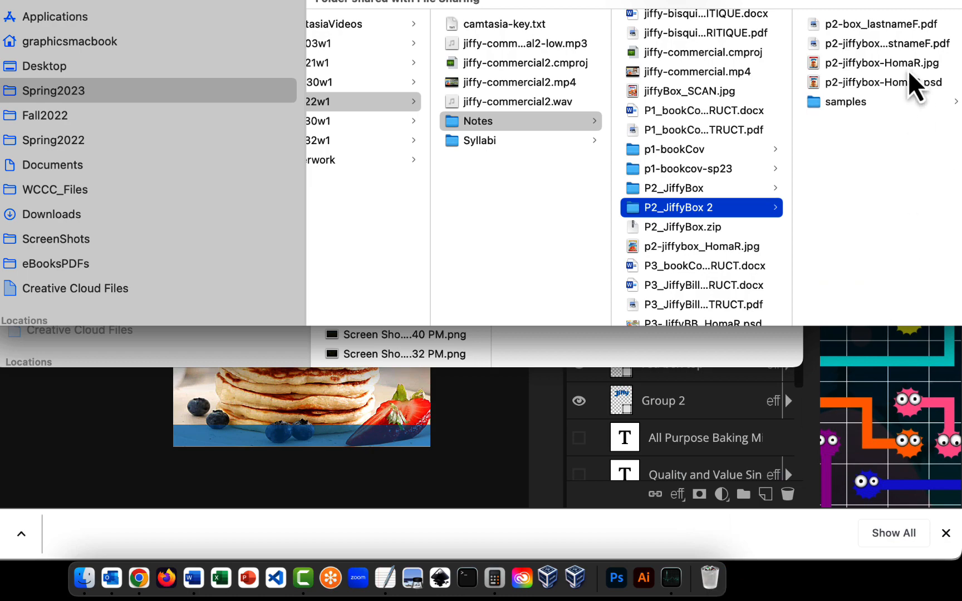
drag(912, 84, 709, 579)
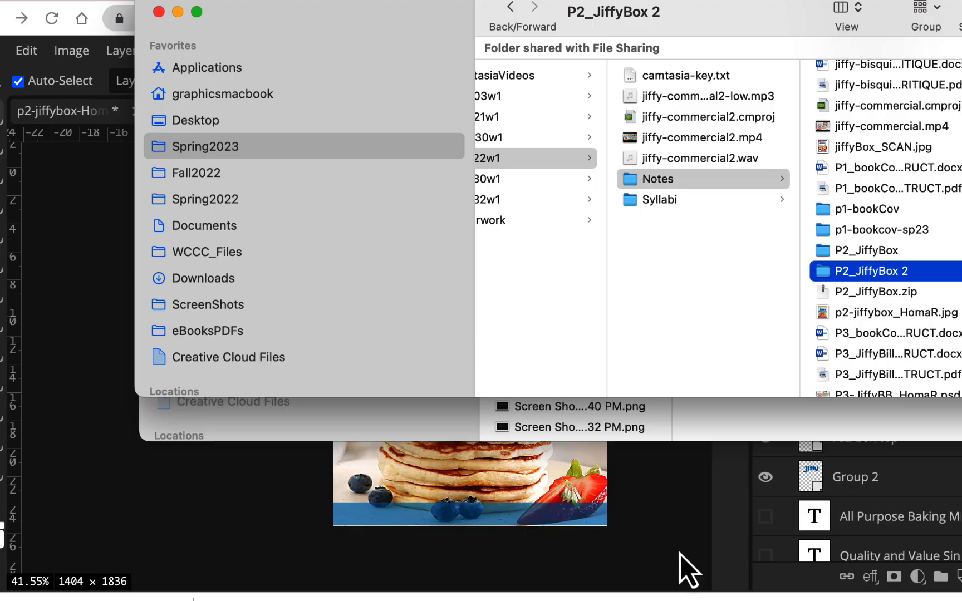
- Switch from Finder to the Jiffy box design in Figma
click(484, 457)
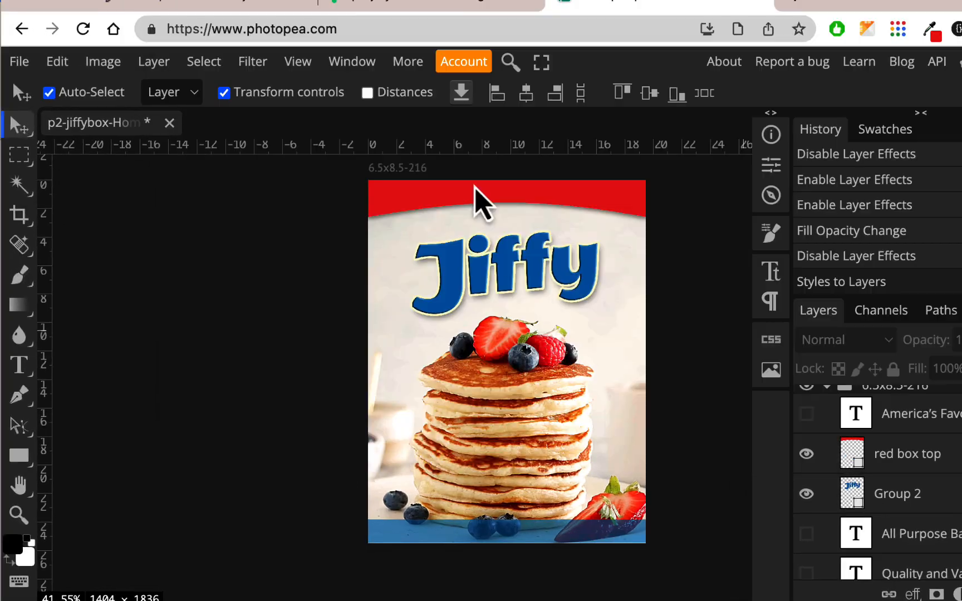
click(395, 4)
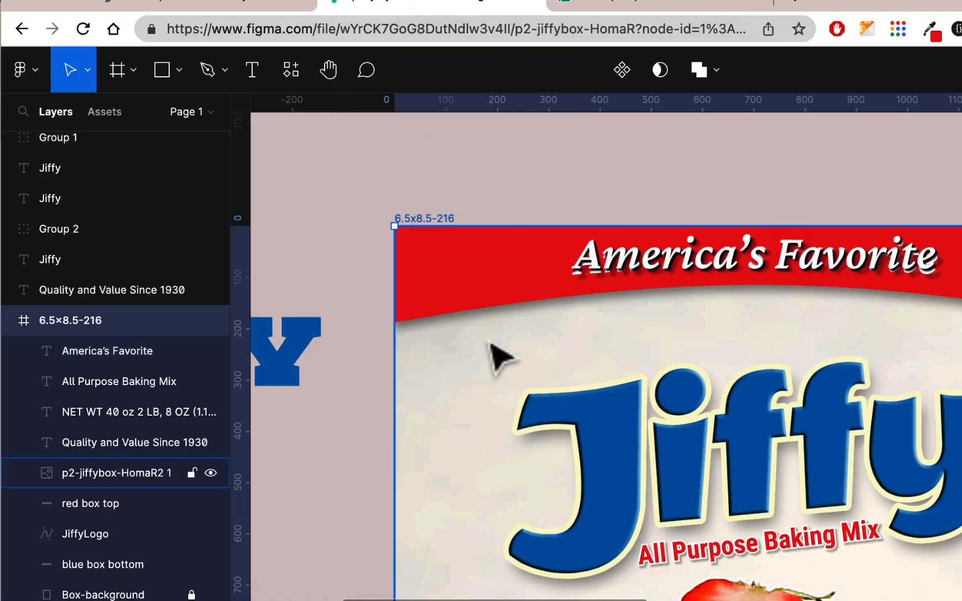
key(Delete)
scroll(490, 415, up, 3)
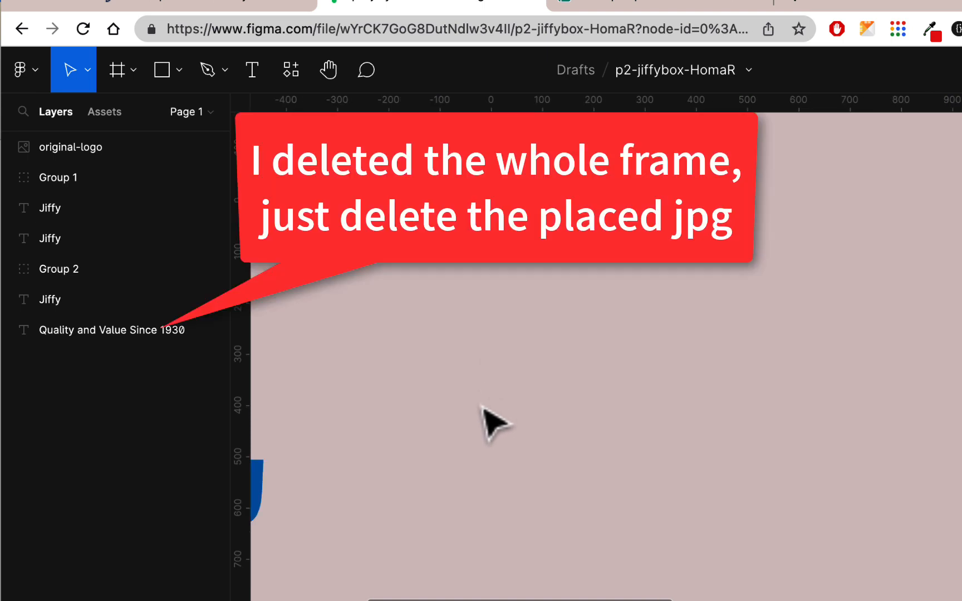
key(super+z)
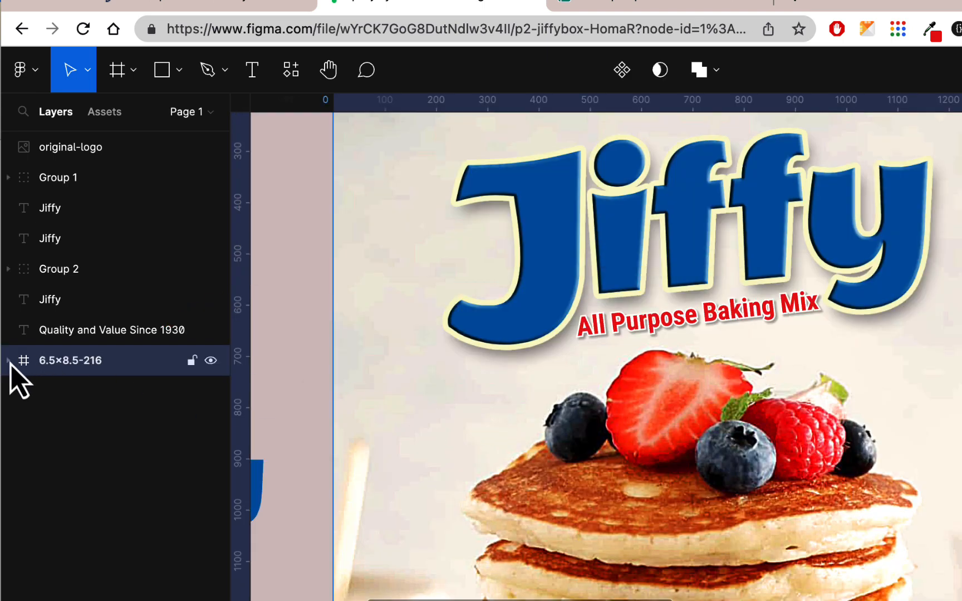
- Delete the previously placed p2-jiffybox-HomaR2 1 image from inside the 6.5x8.5-216 frame
click(8, 360)
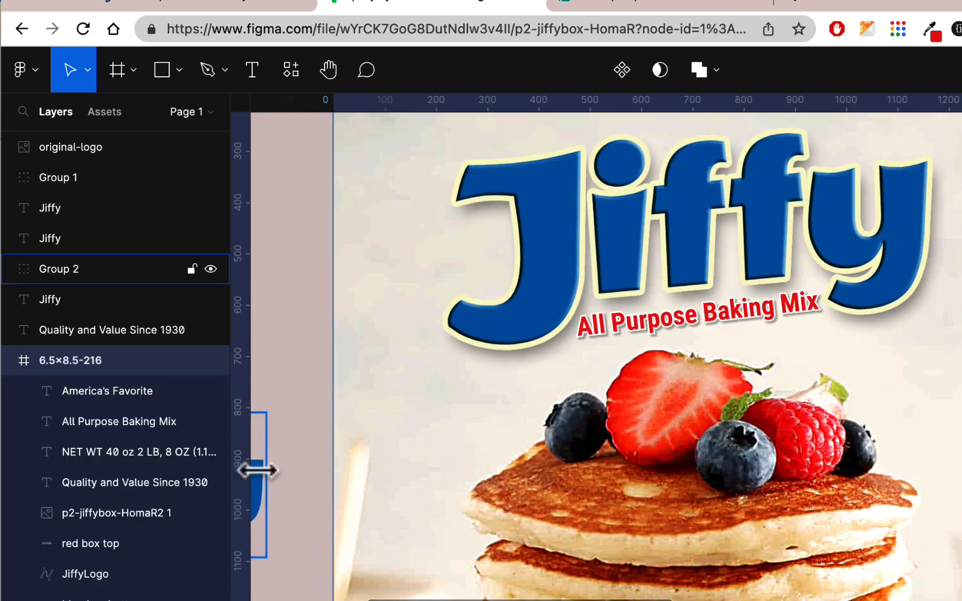
key(Escape)
click(162, 514)
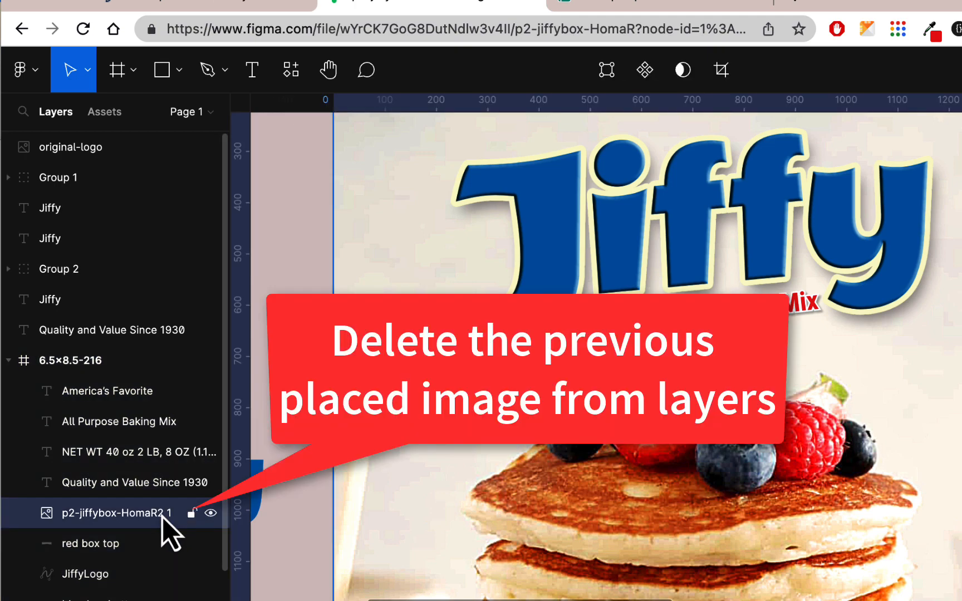
key(Delete)
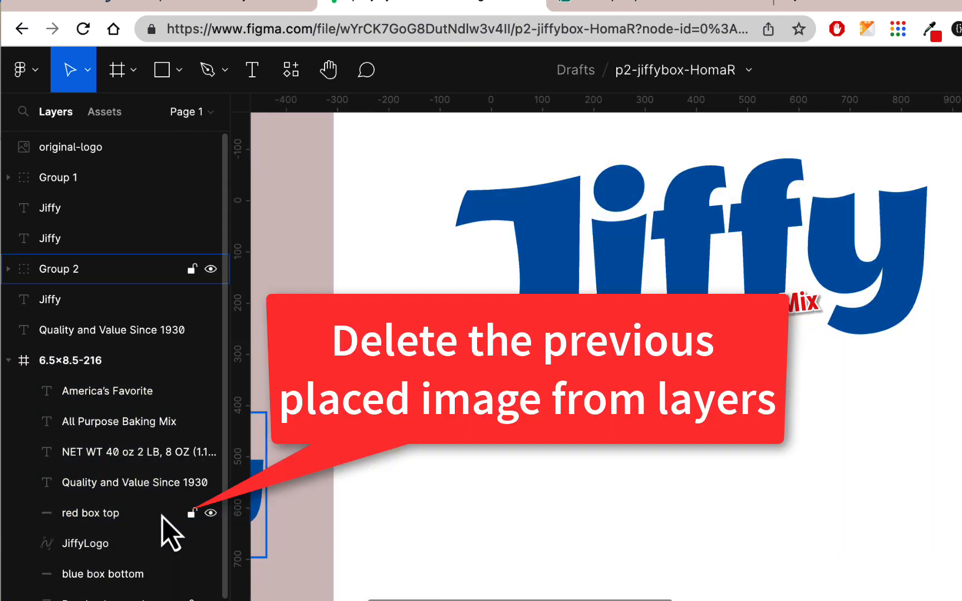
- Switch to Photopea and export the artwork as a 1404 × 1836 px JPG at 100% quality
click(612, 2)
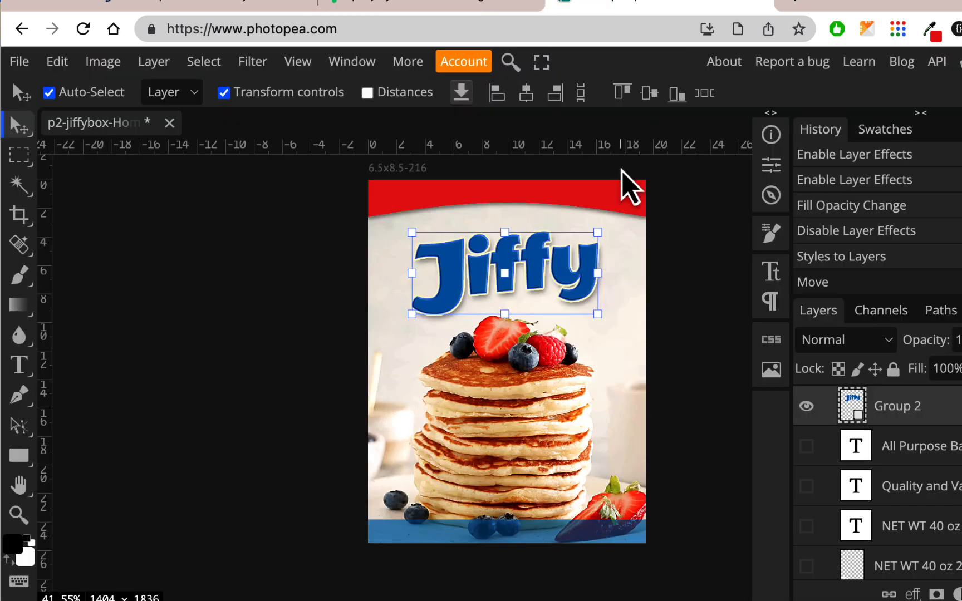
click(675, 251)
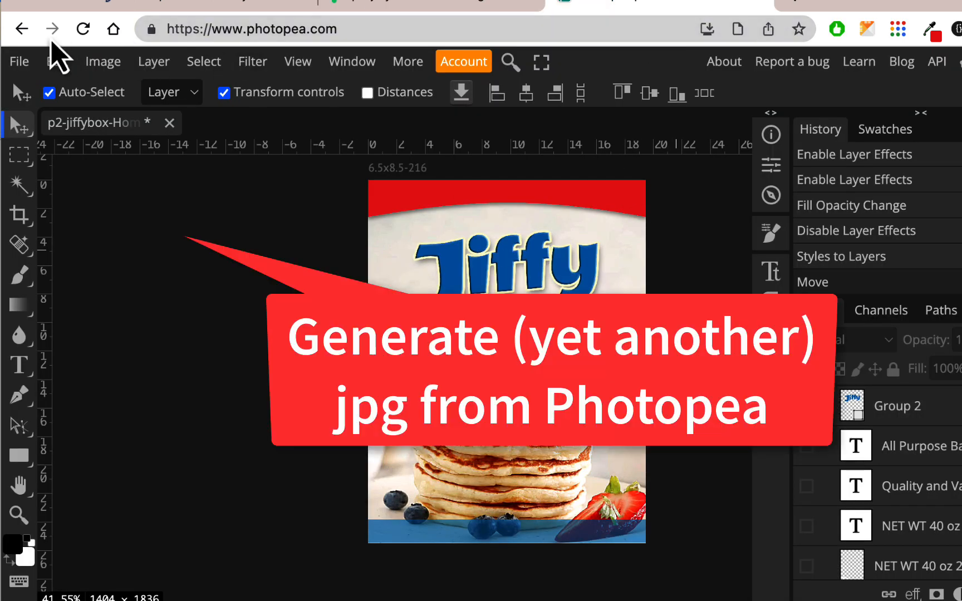
click(20, 61)
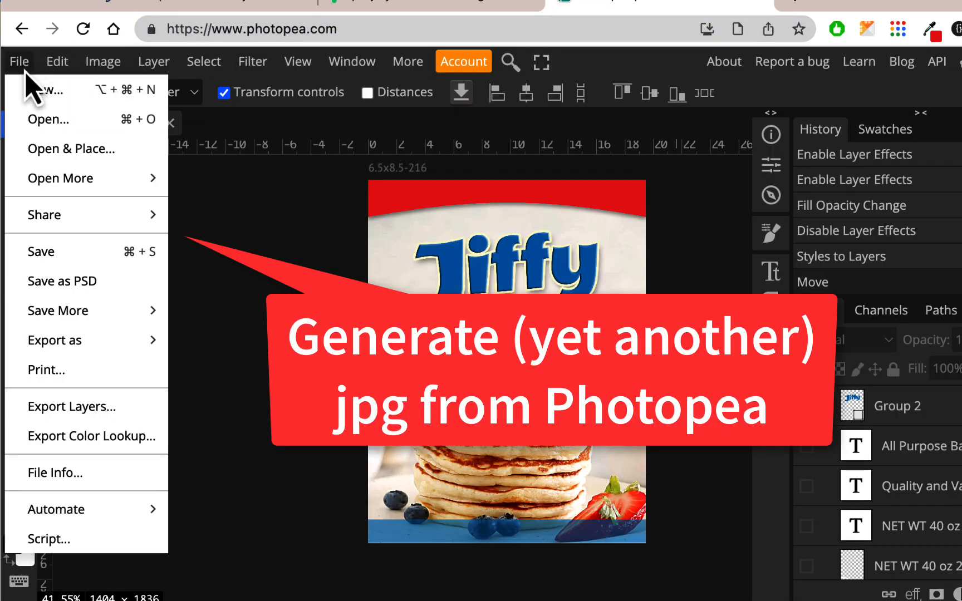
mouse_move(64, 347)
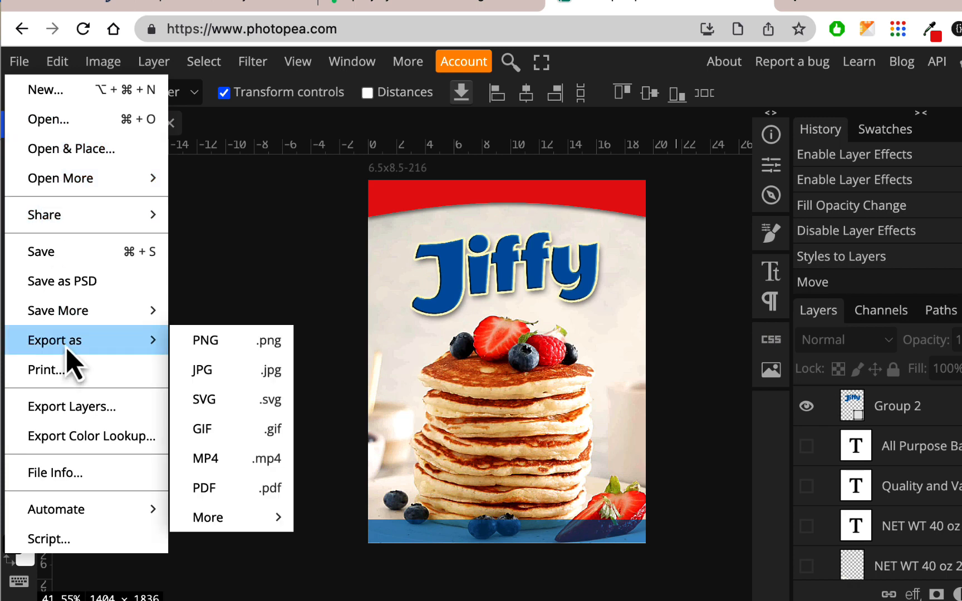
click(272, 371)
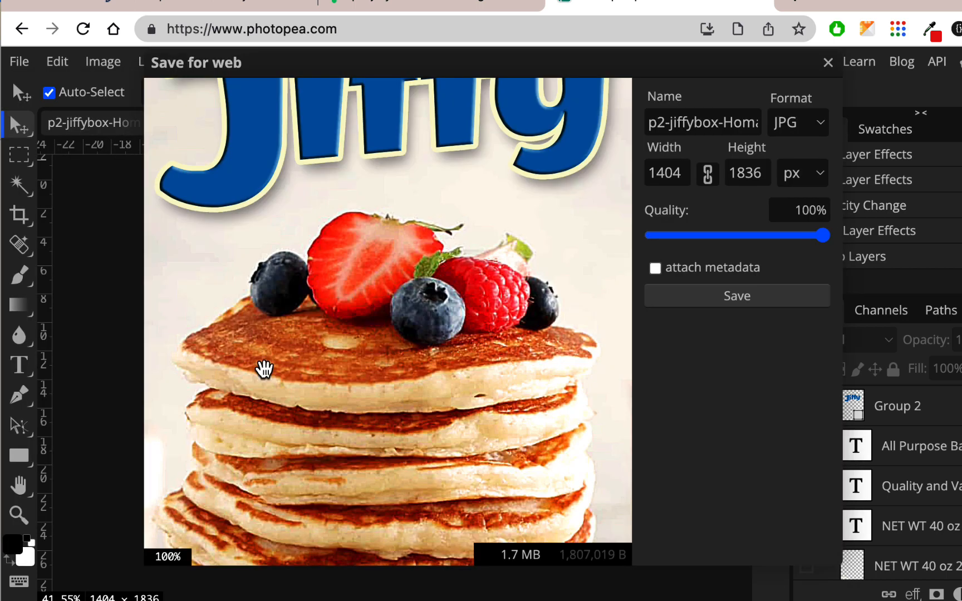
click(764, 301)
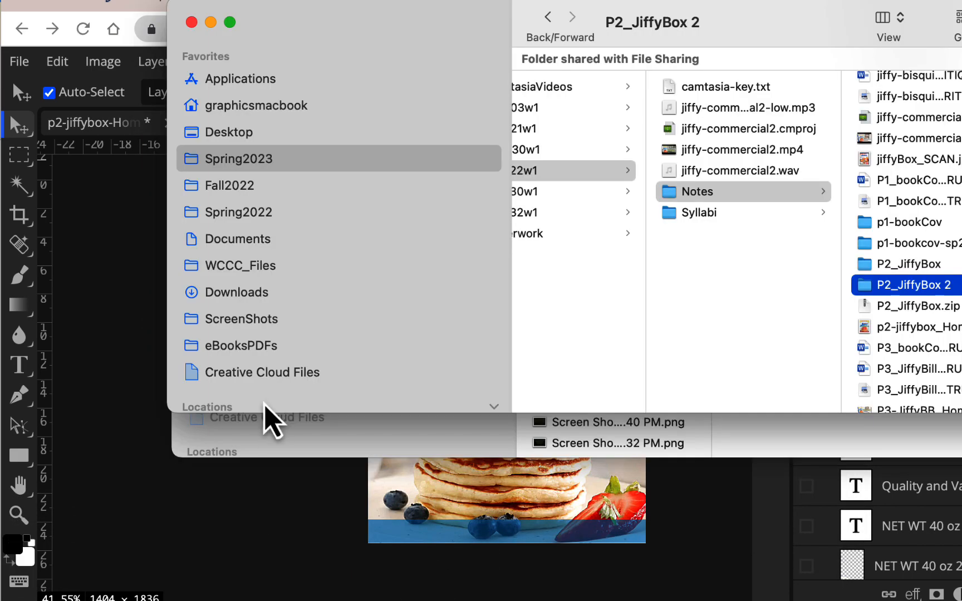
click(267, 292)
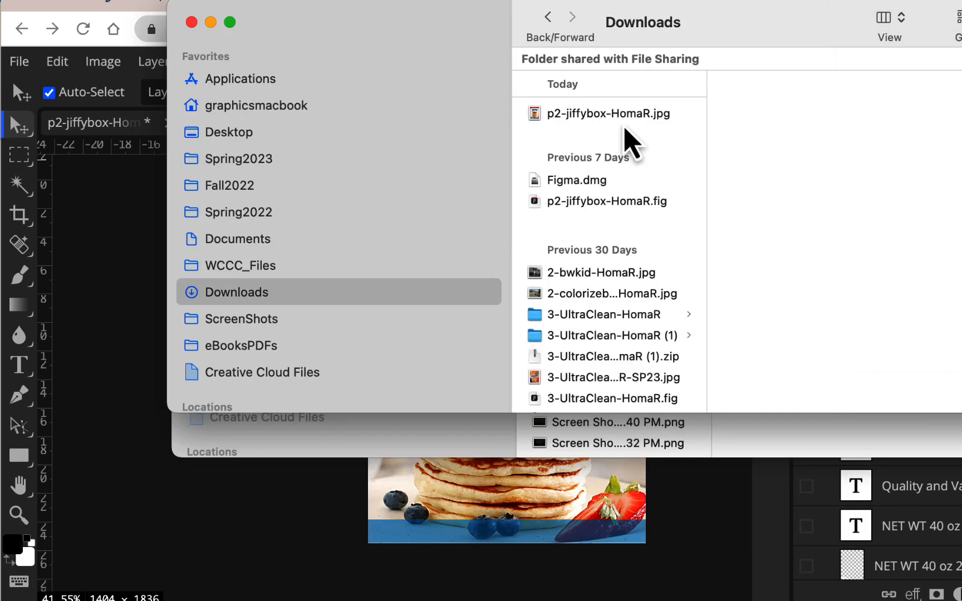
click(632, 116)
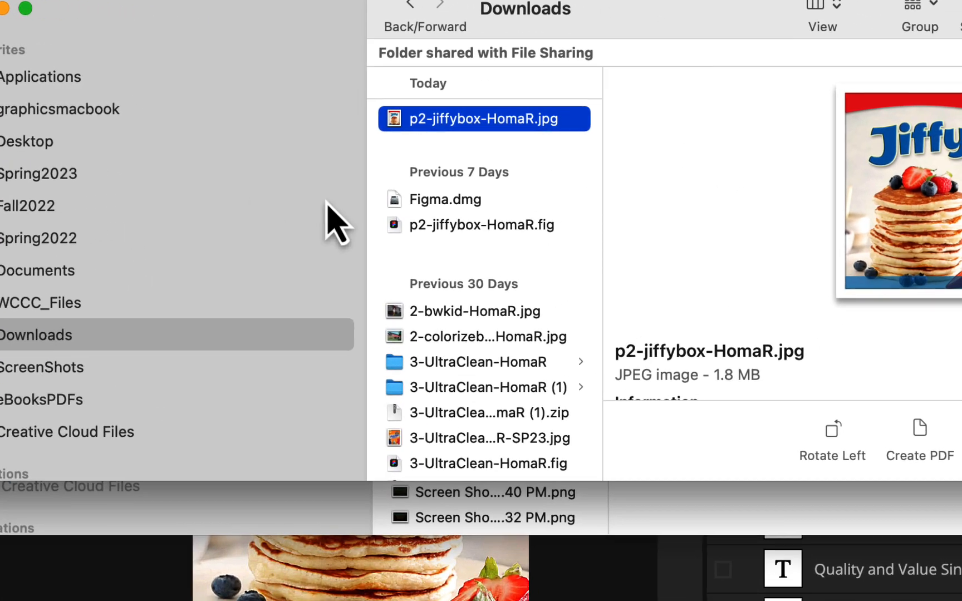
click(72, 175)
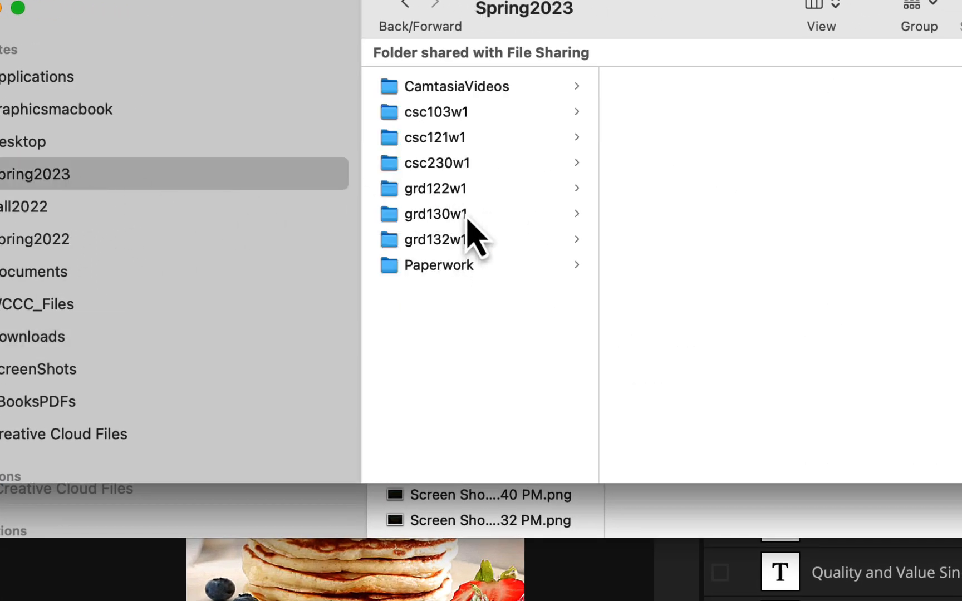
click(464, 192)
click(687, 218)
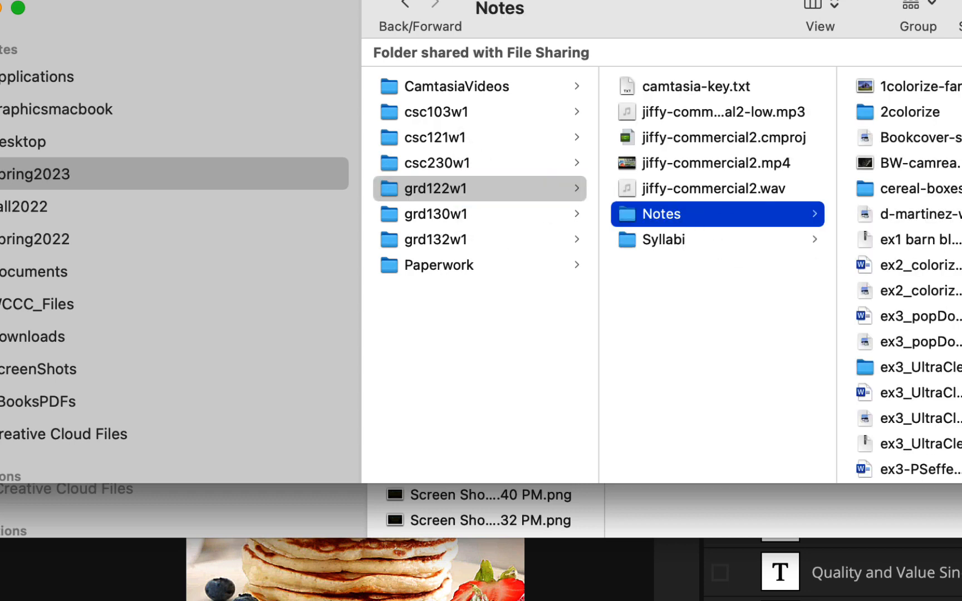
scroll(899, 278, down, 10)
click(946, 229)
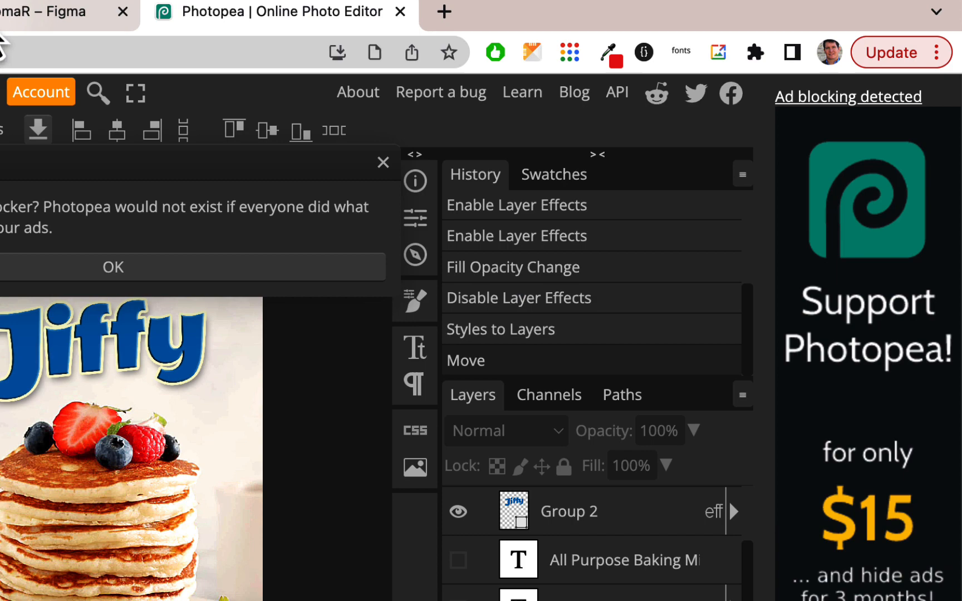
- Switch to Figma and place p2-jiffybox-HomaR.jpg from the P2_JiffyBox 2 folder onto the canvas beside the box frame
click(9, 11)
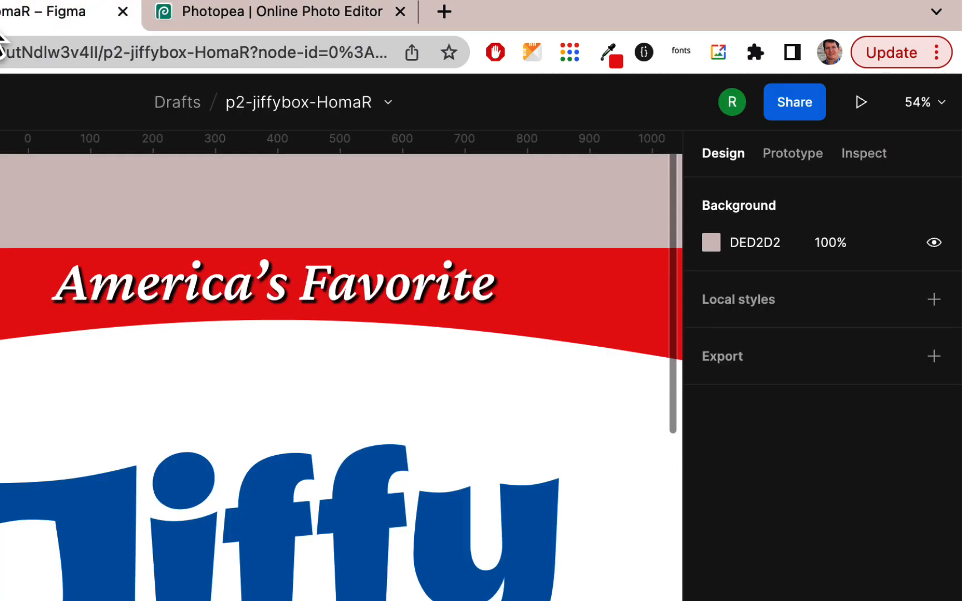
scroll(72, 257, down, 6)
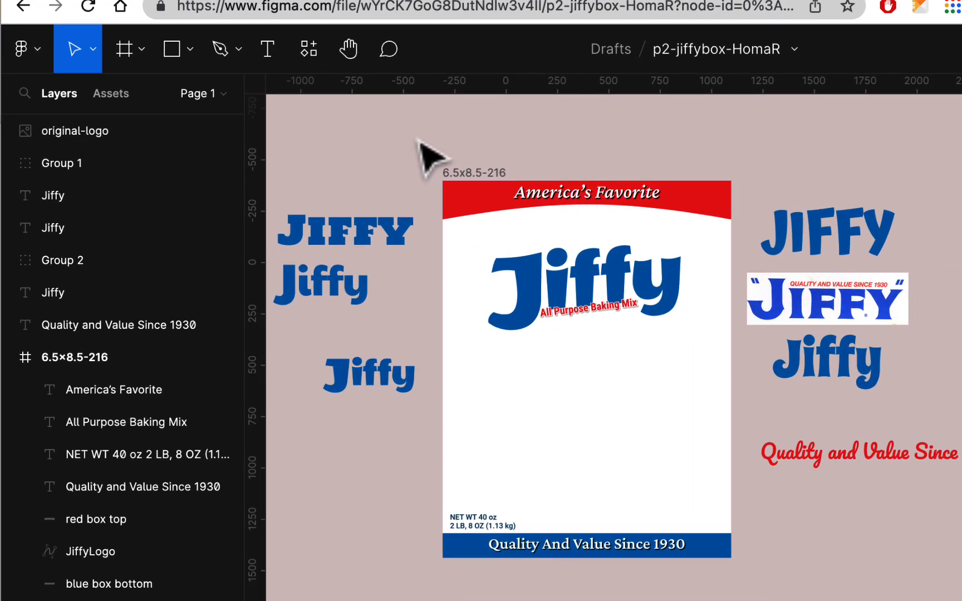
click(26, 56)
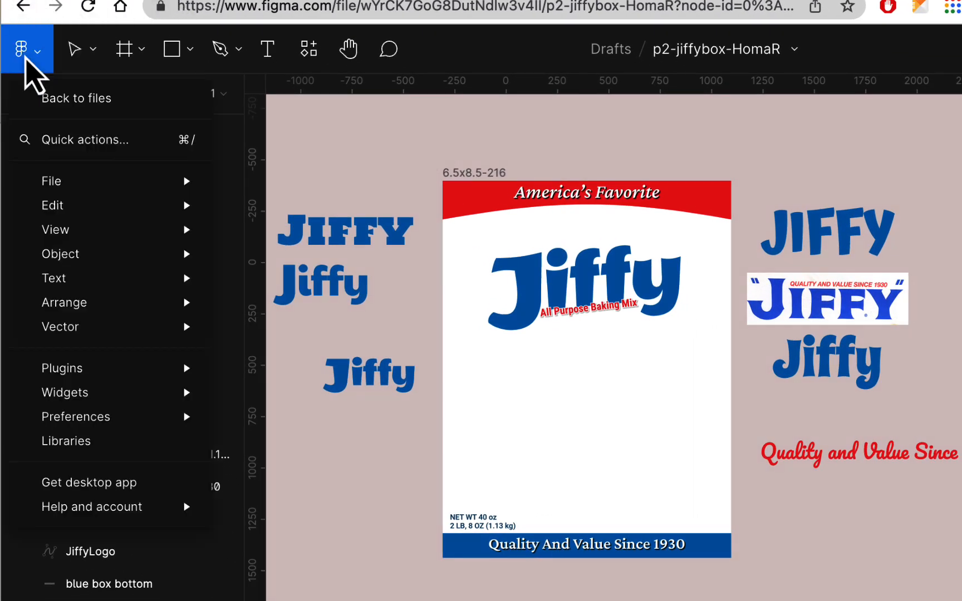
mouse_move(39, 191)
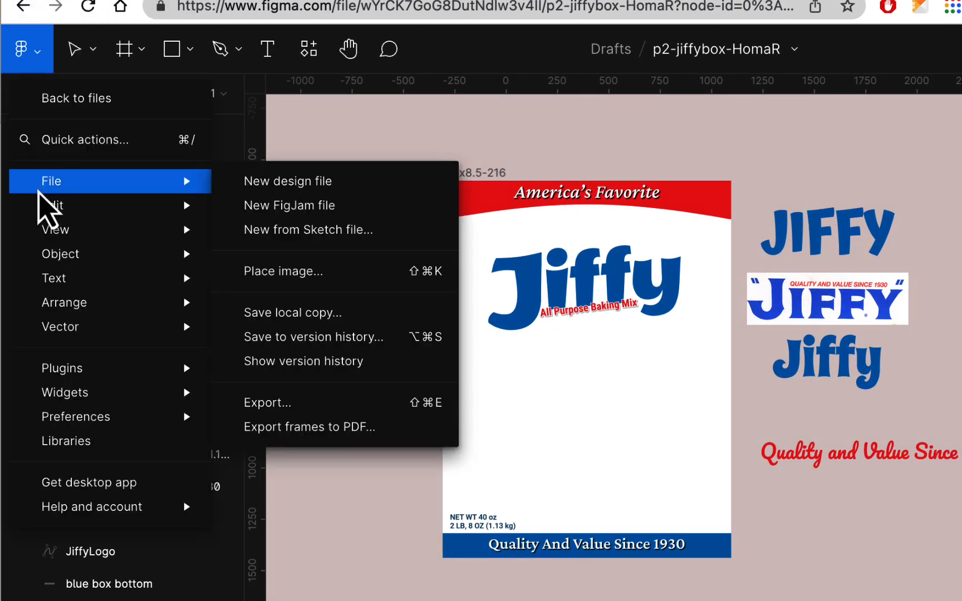
click(334, 273)
click(372, 232)
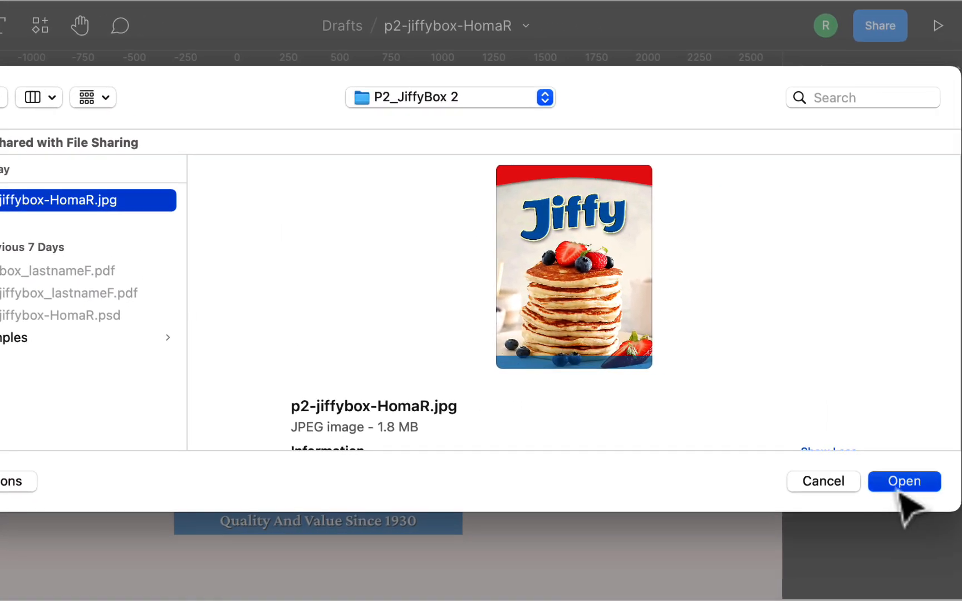
click(898, 489)
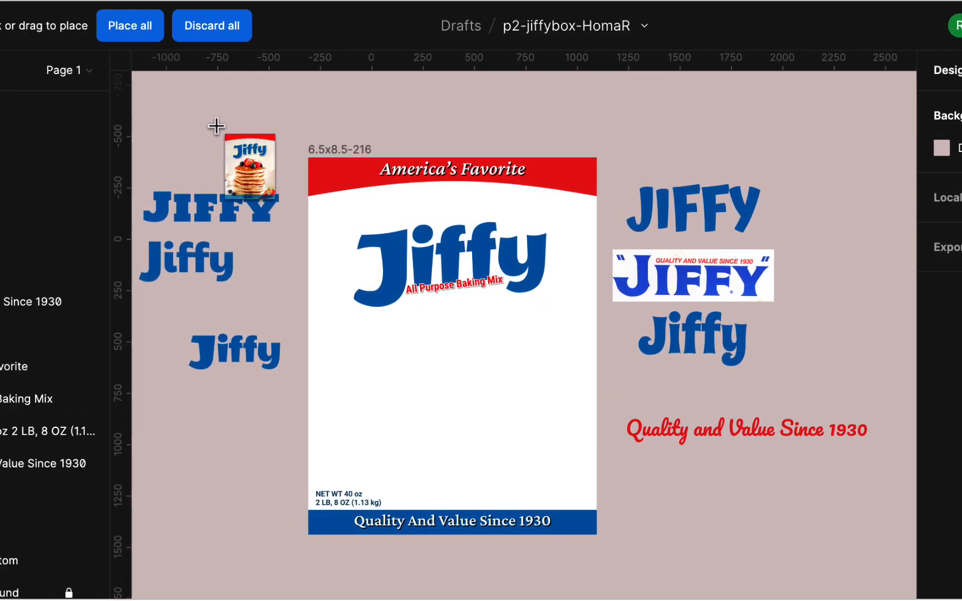
click(92, 137)
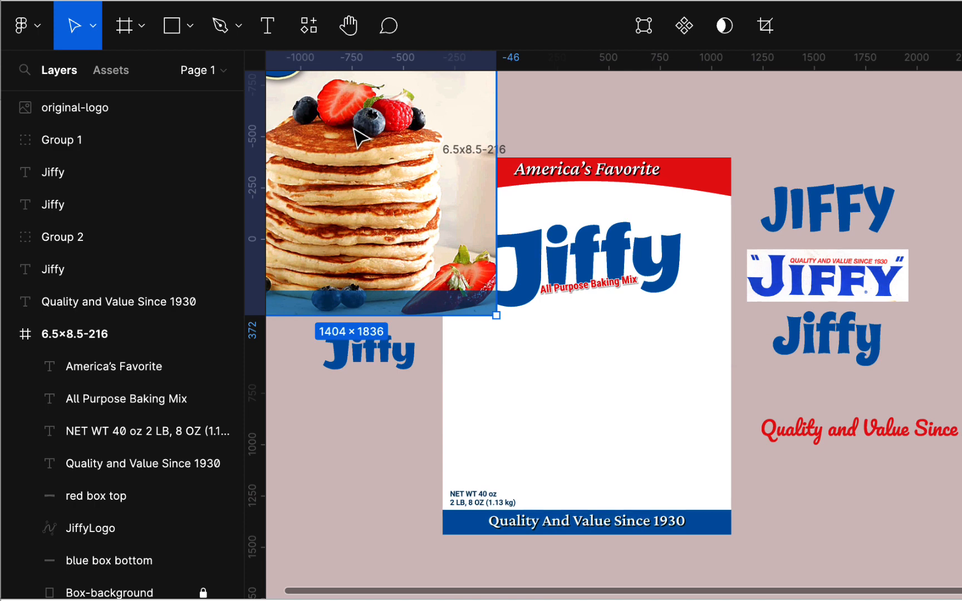
- Position the placed image over the 6.5x8.5-216 frame and reorder its layer directly below the Quality and Value Since 1930 text
drag(360, 134, 582, 337)
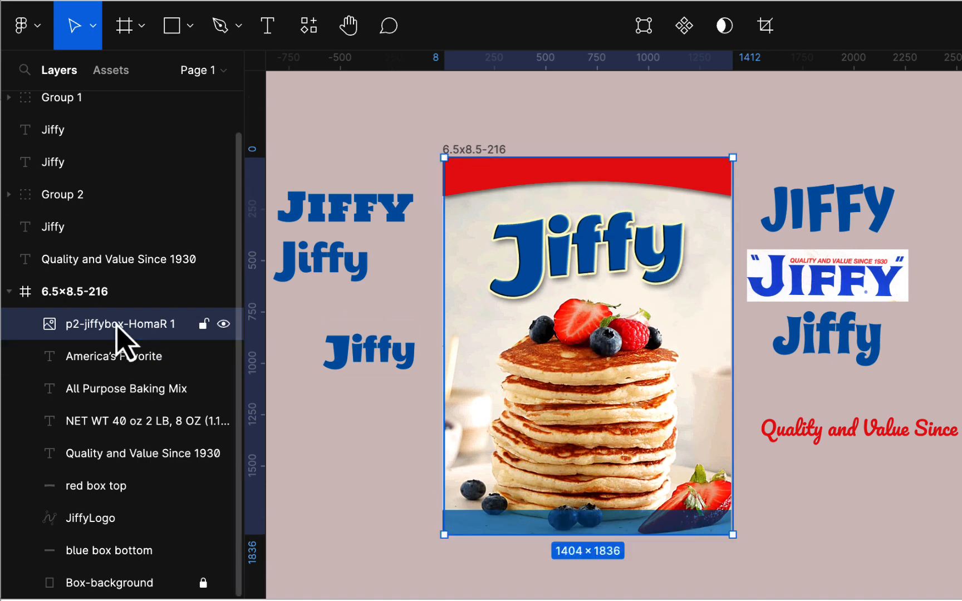
drag(116, 325, 107, 467)
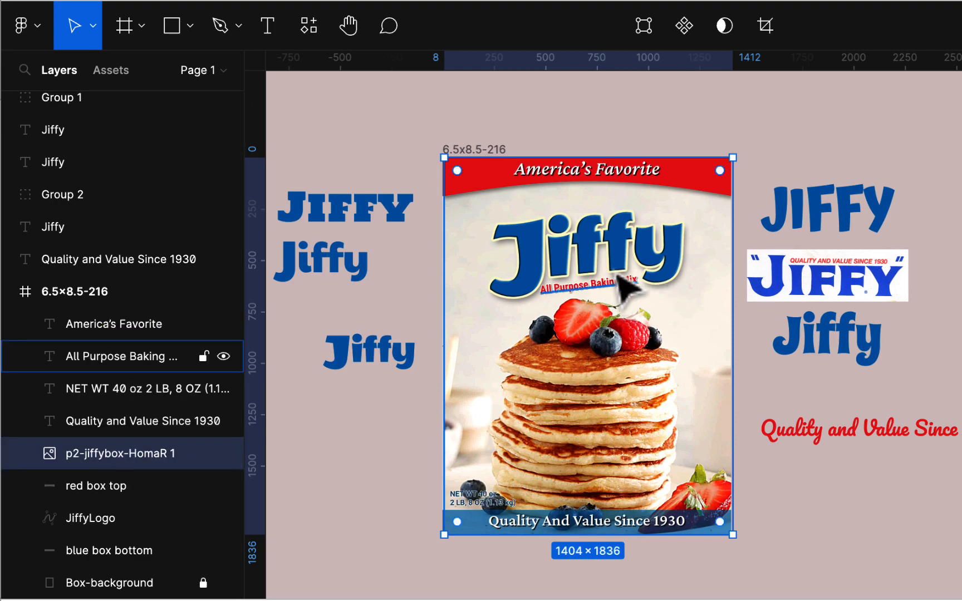
- Move the All Purpose Baking Mix text about 6 pixels to the right beneath the Jiffy logo
scroll(621, 267, up, 5)
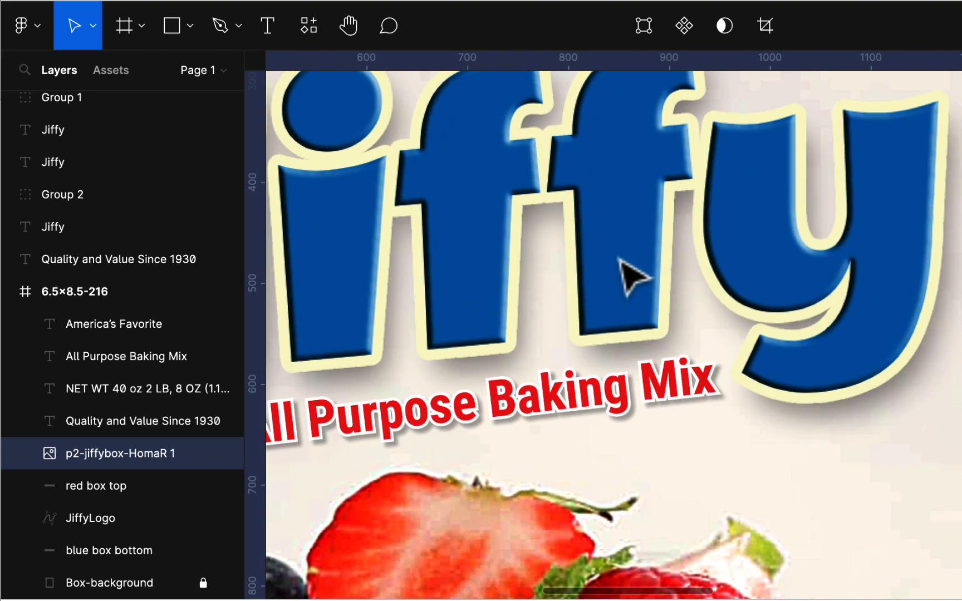
scroll(579, 359, left, 5)
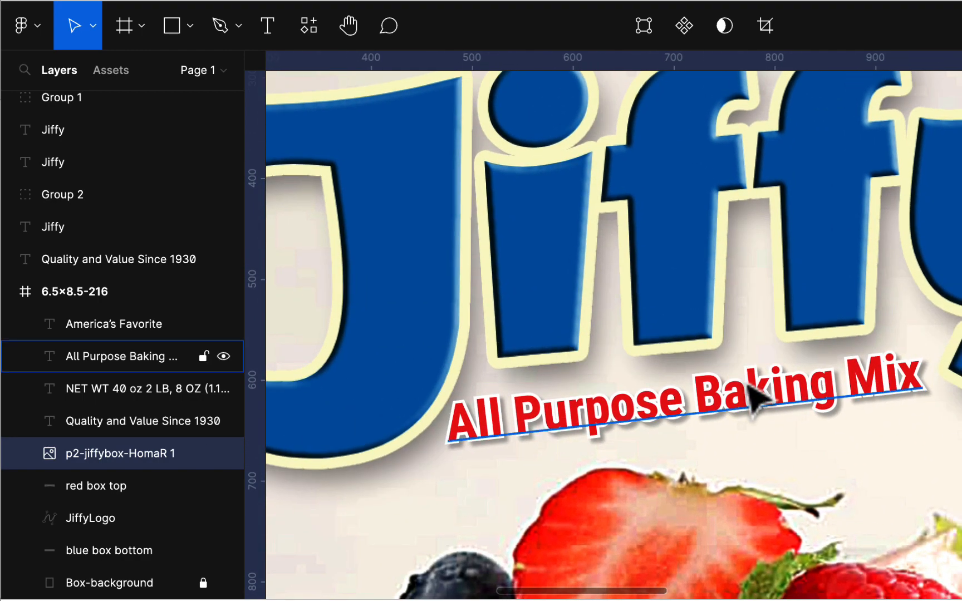
click(754, 396)
key(Right)
key(Right)
key(Right)
key(Right)
key(Right)
key(Right)
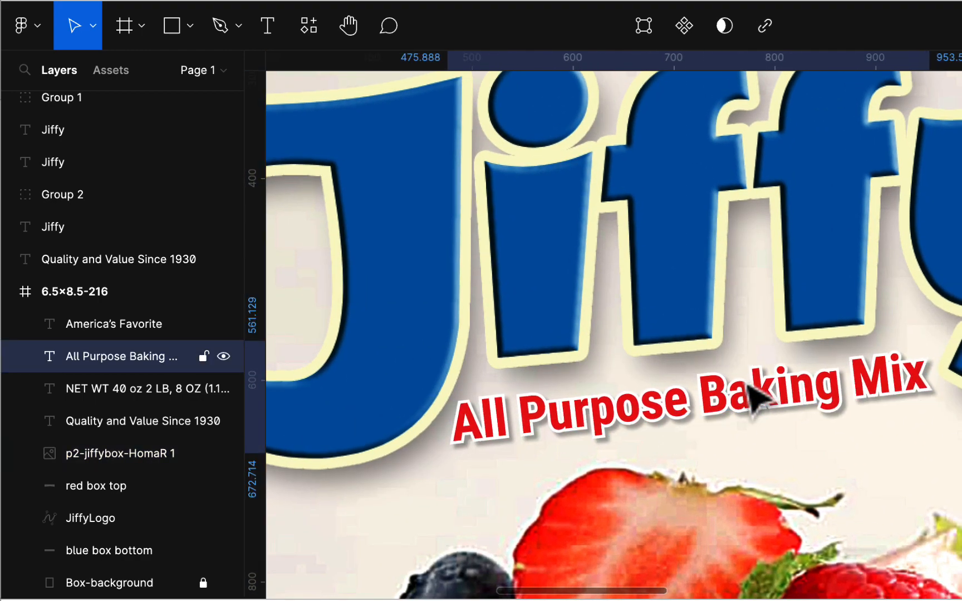
- Examine how the America's Favorite, NET WT and Quality And Value Since 1930 texts sit over the new artwork
scroll(748, 384, up, 1)
scroll(751, 389, up, 10)
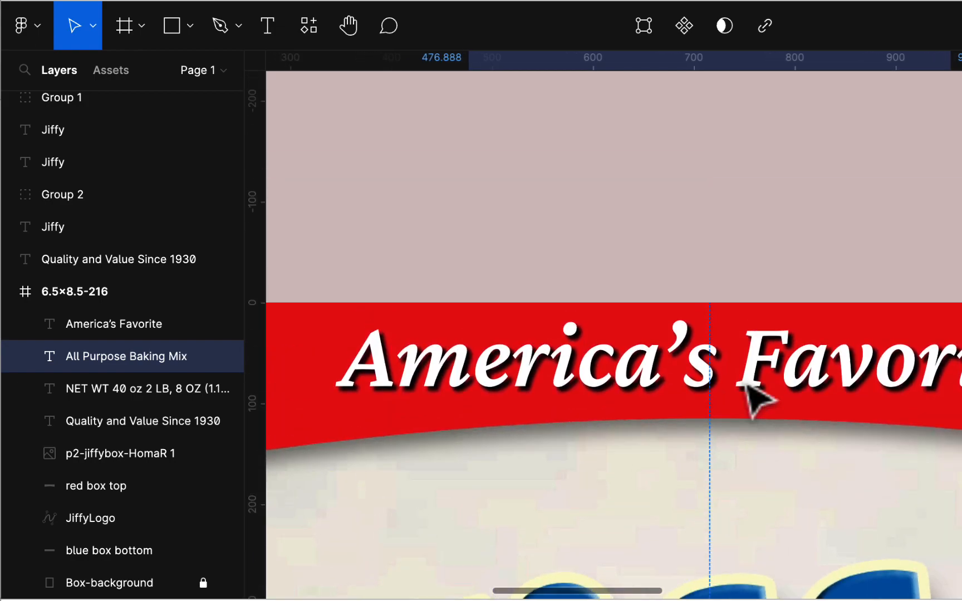
scroll(759, 378, down, 10)
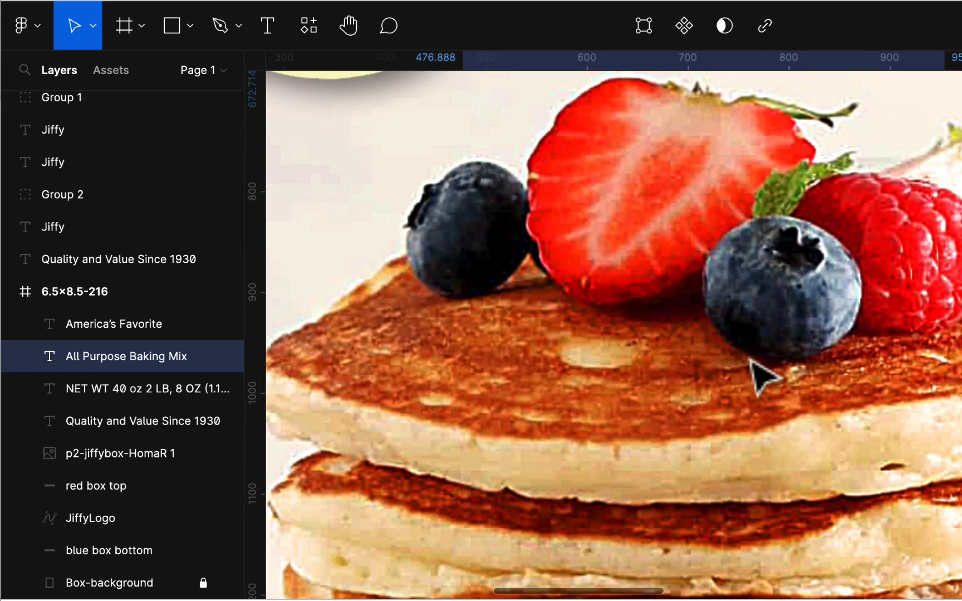
scroll(759, 378, down, 3)
scroll(762, 381, down, 5)
scroll(763, 381, down, 3)
scroll(757, 377, up, 8)
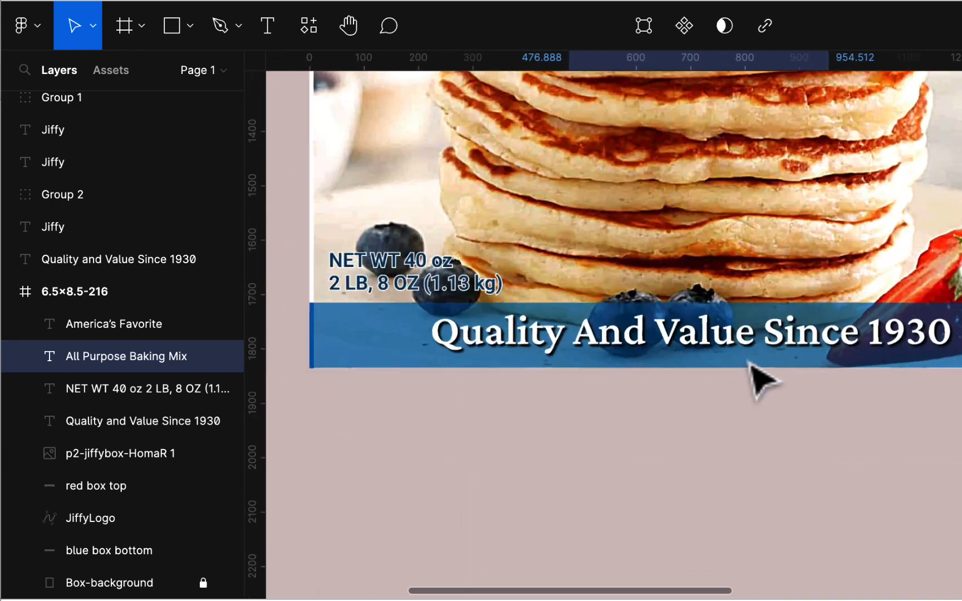
scroll(760, 381, down, 5)
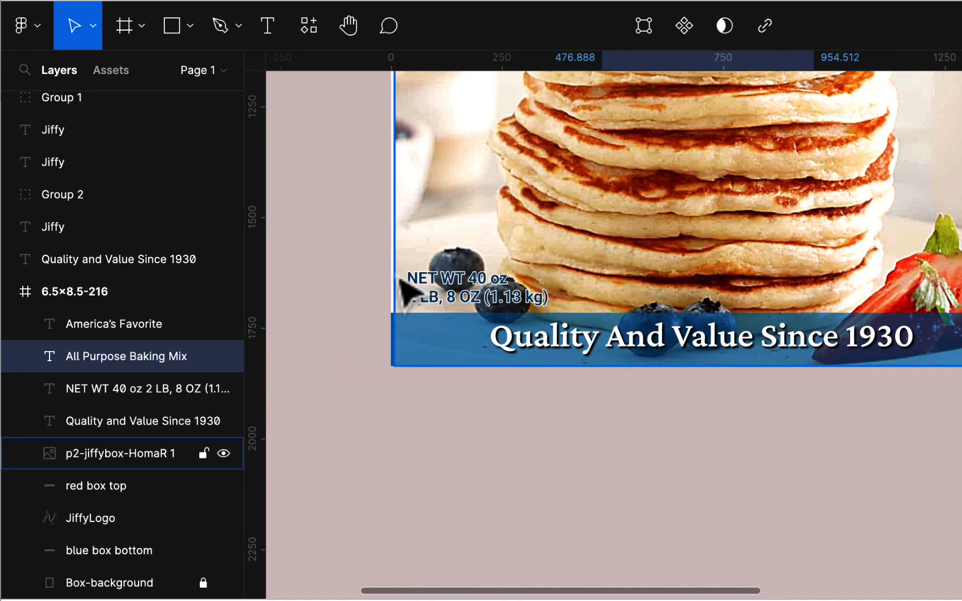
scroll(457, 312, up, 5)
scroll(455, 311, down, 3)
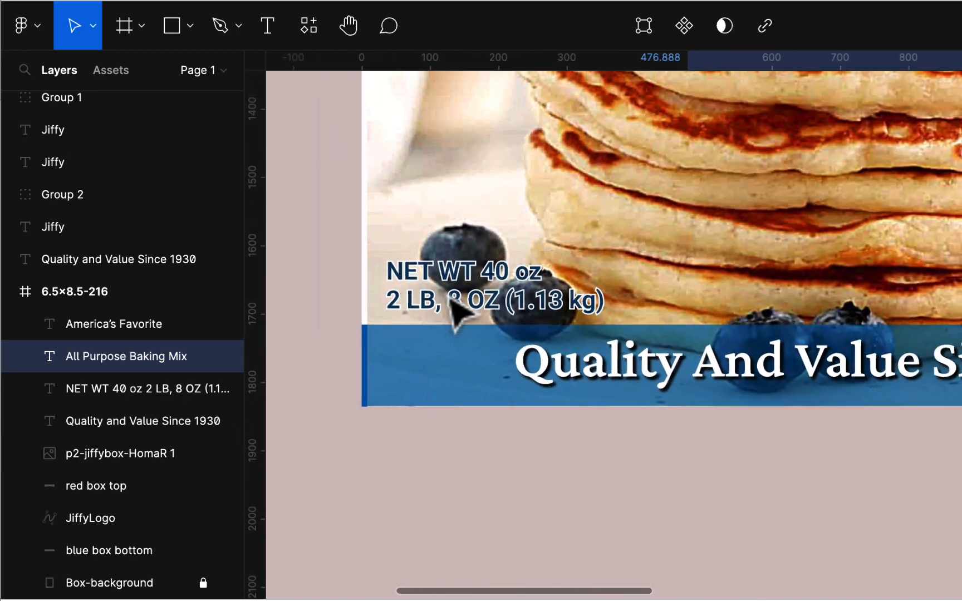
- Move the placed p2-jiffybox-HomaR image leftward to X 0 so it sits flush with the edge of the 6.5x8.5-216 frame
click(456, 208)
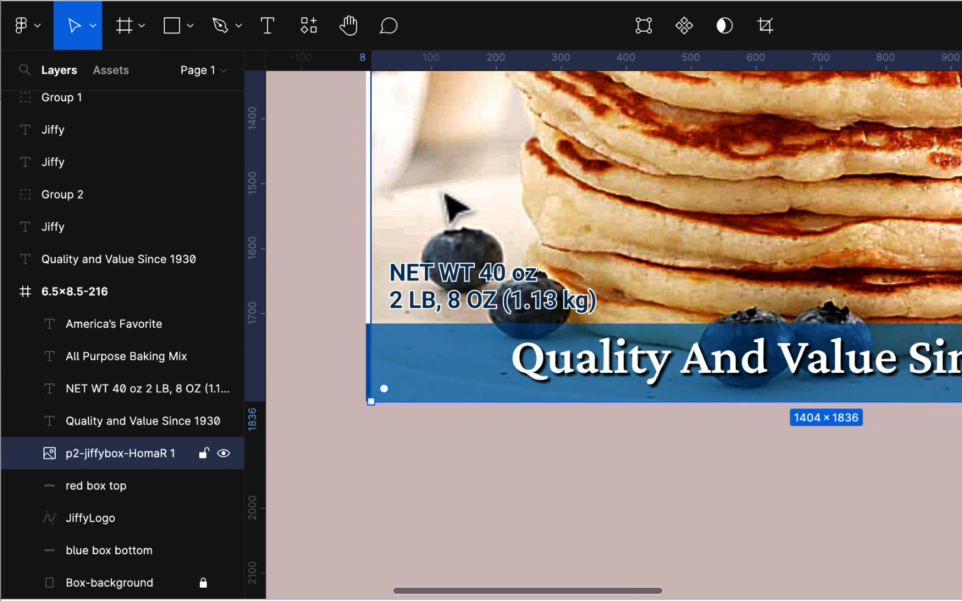
drag(455, 209, 434, 188)
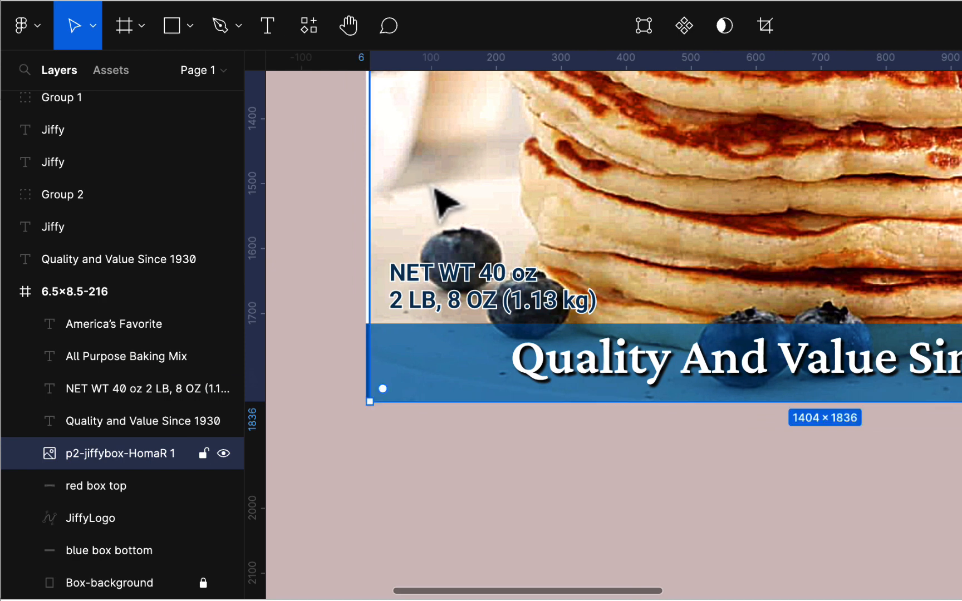
key(Left)
key(Left)
key(Left)
key(Left)
key(Left)
key(Left)
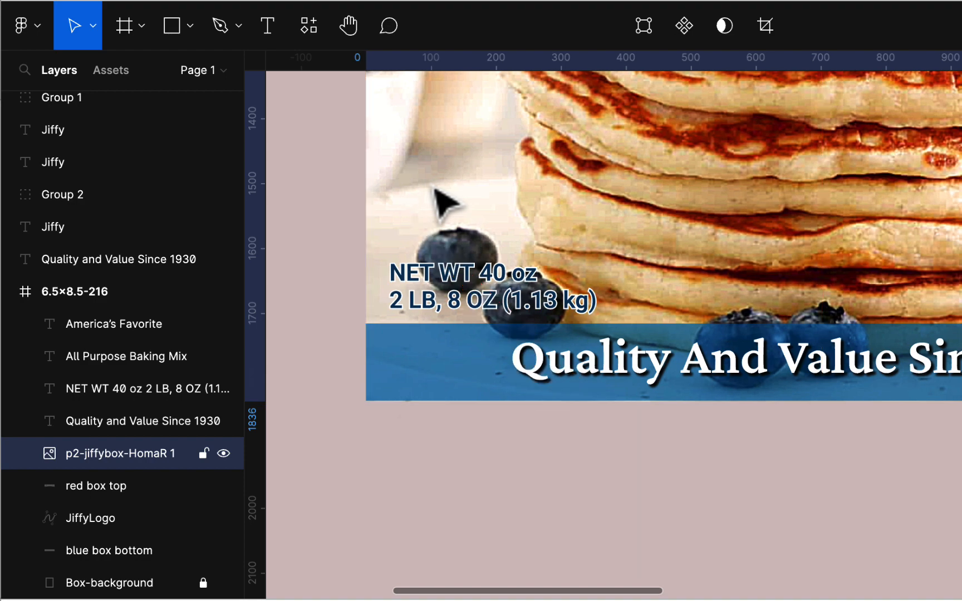
- Nudge the All Purpose Baking Mix text 7 pixels to the left and 1 pixel up beneath the Jiffy logo, then deselect it
scroll(590, 184, right, 5)
scroll(589, 184, up, 15)
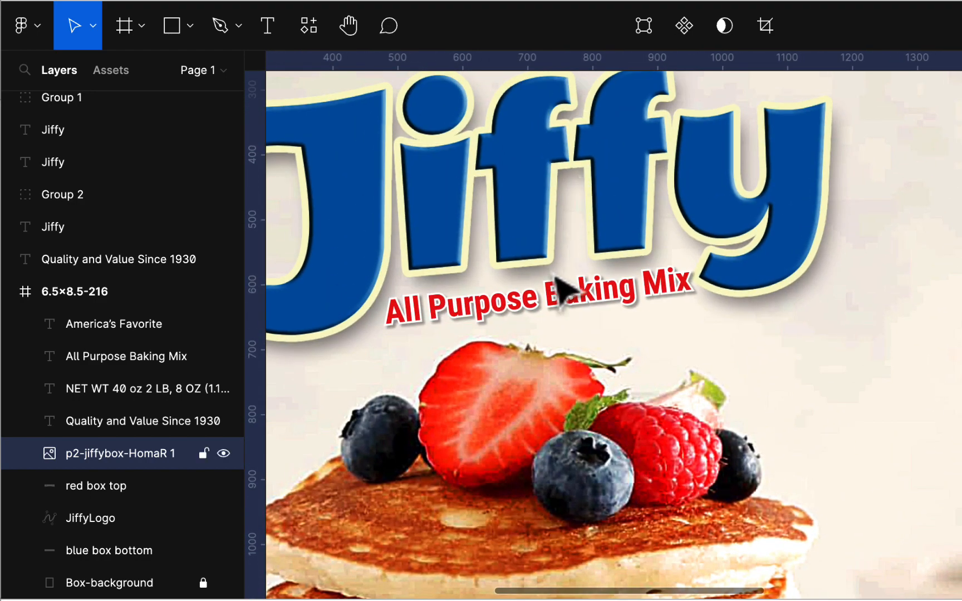
click(550, 301)
key(Left)
key(Left)
key(Left)
key(Left)
key(Left)
key(Left)
key(Left)
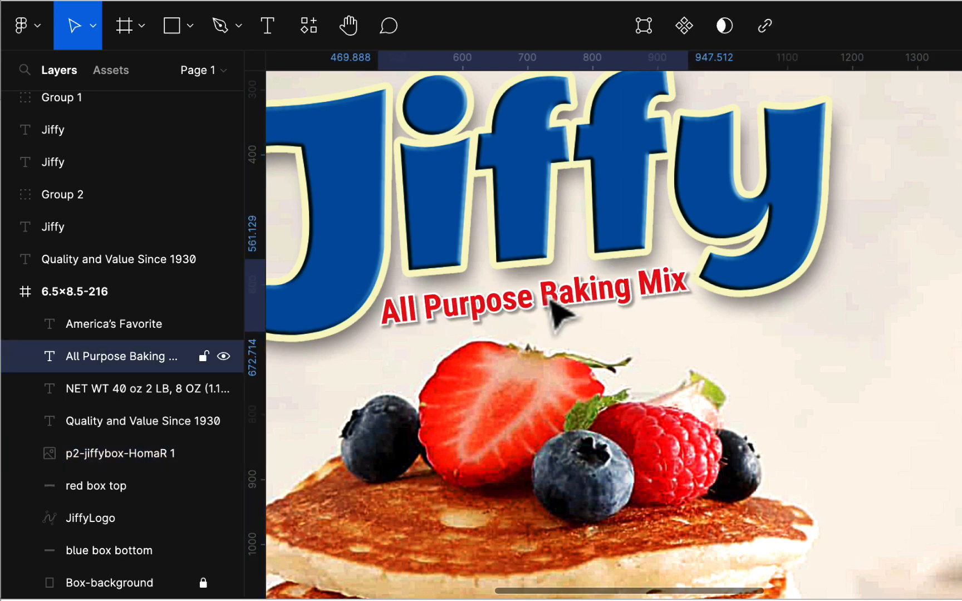
key(Up)
scroll(560, 309, down, 8)
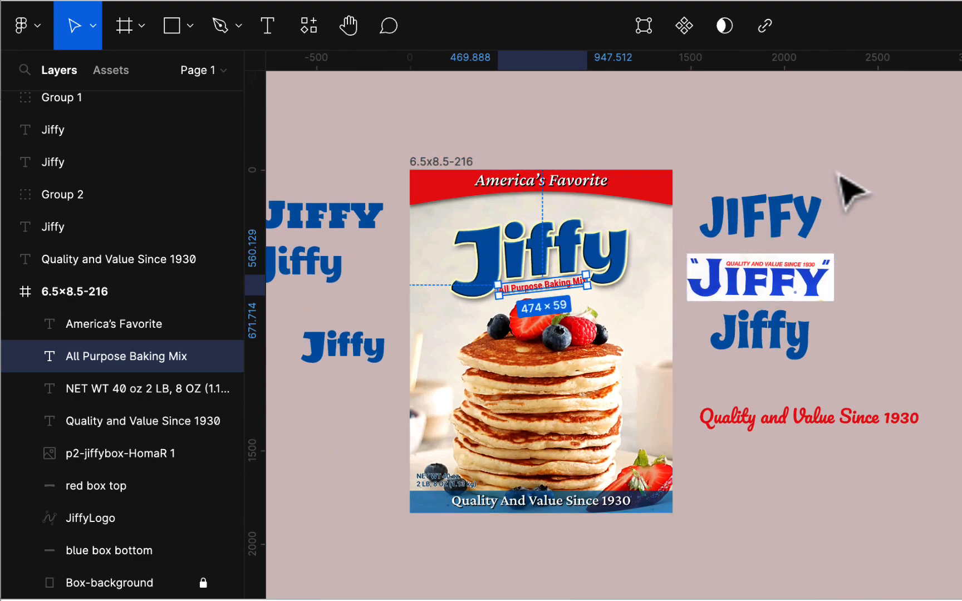
click(852, 189)
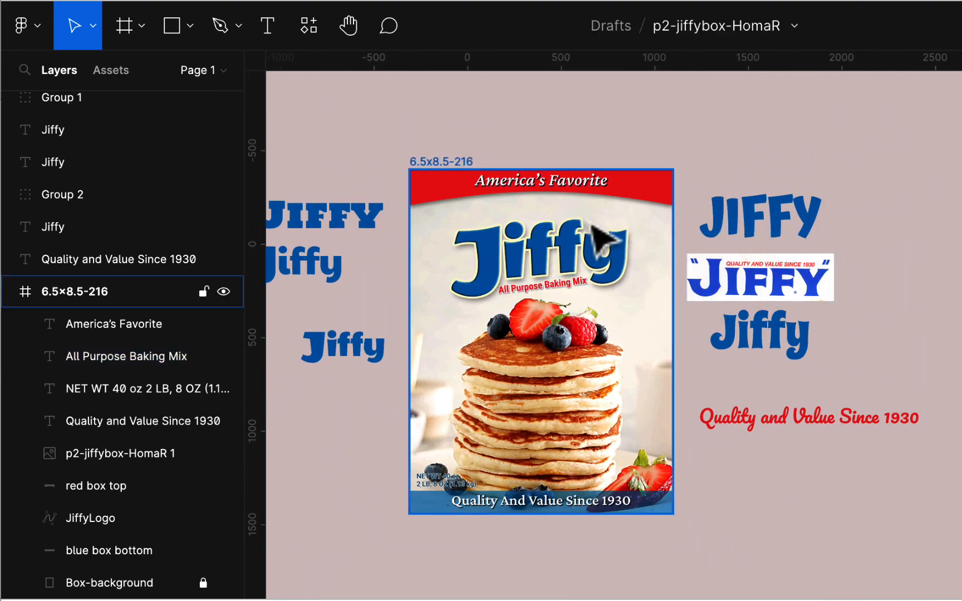
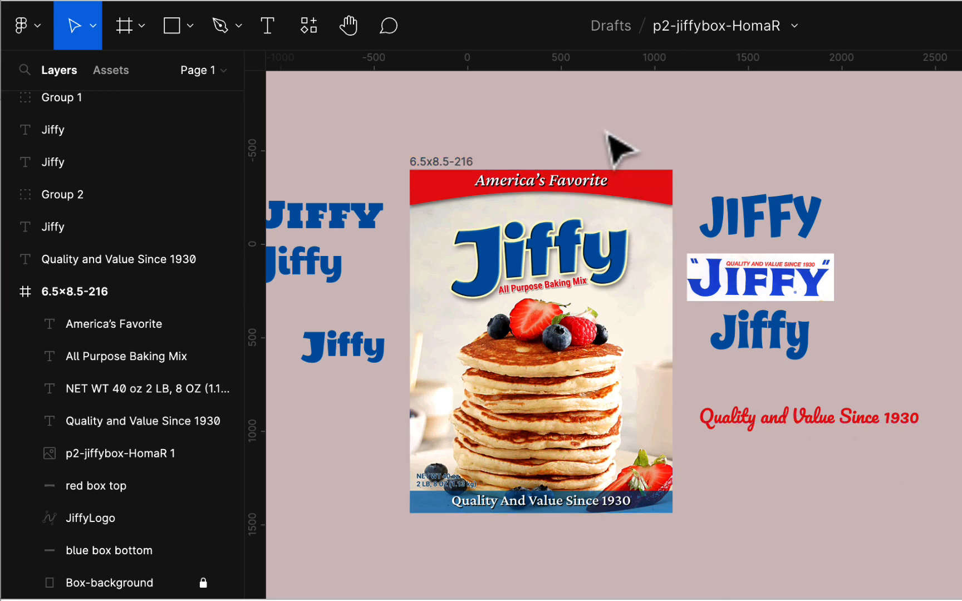
- Export the frames to PDF and open the downloaded p2-jiffybox-HomaR.pdf in the browser
click(31, 28)
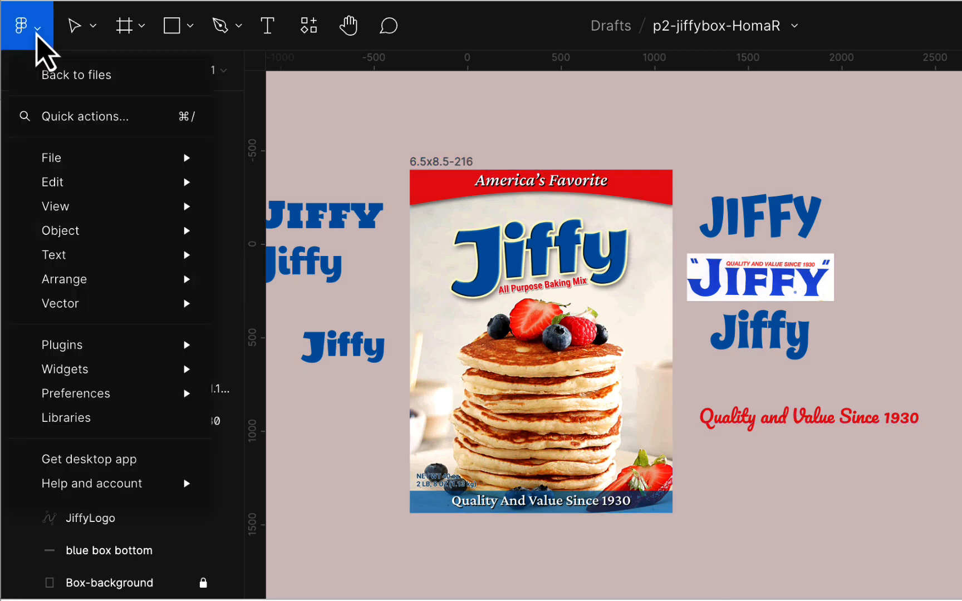
mouse_move(47, 164)
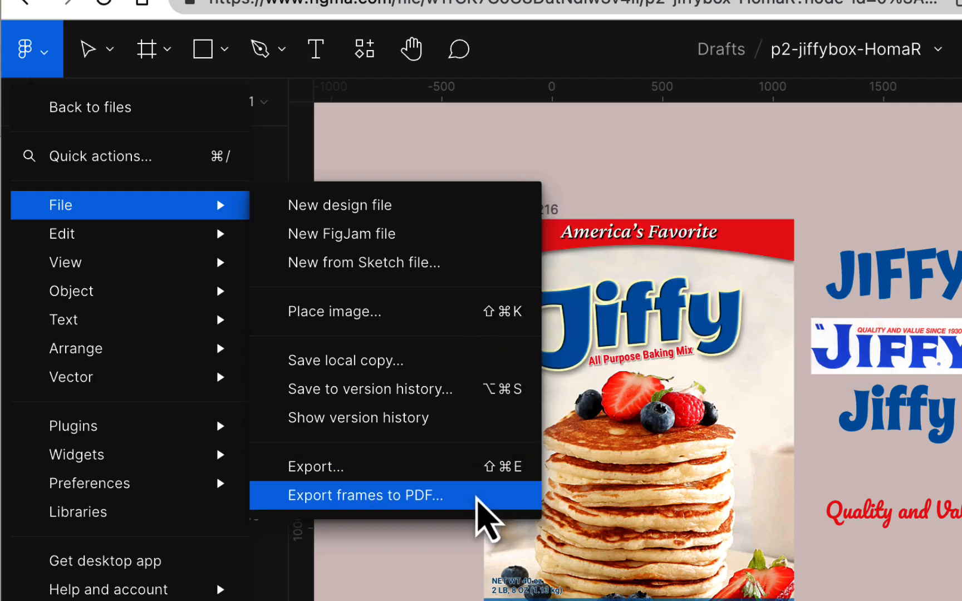
click(476, 497)
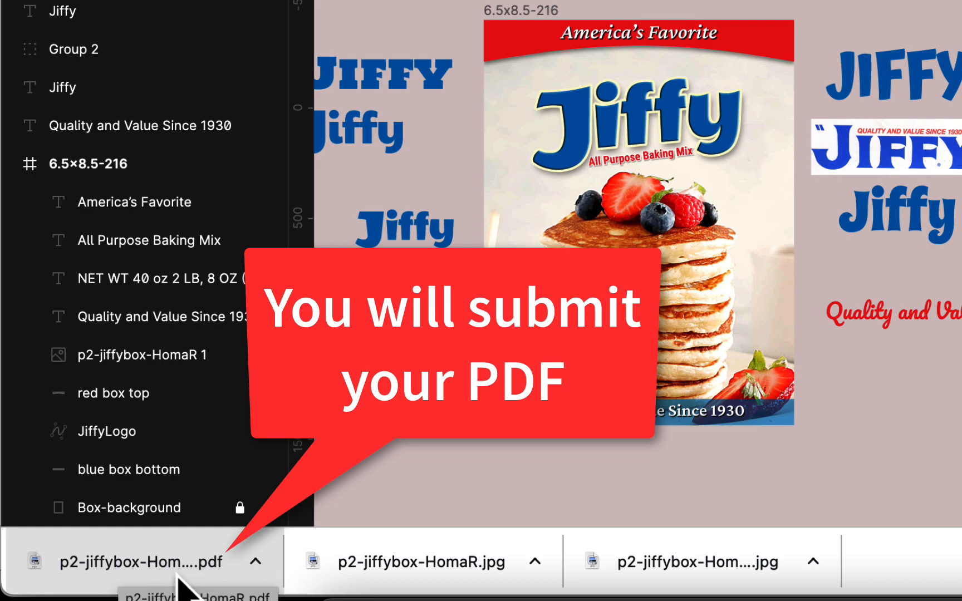
click(180, 563)
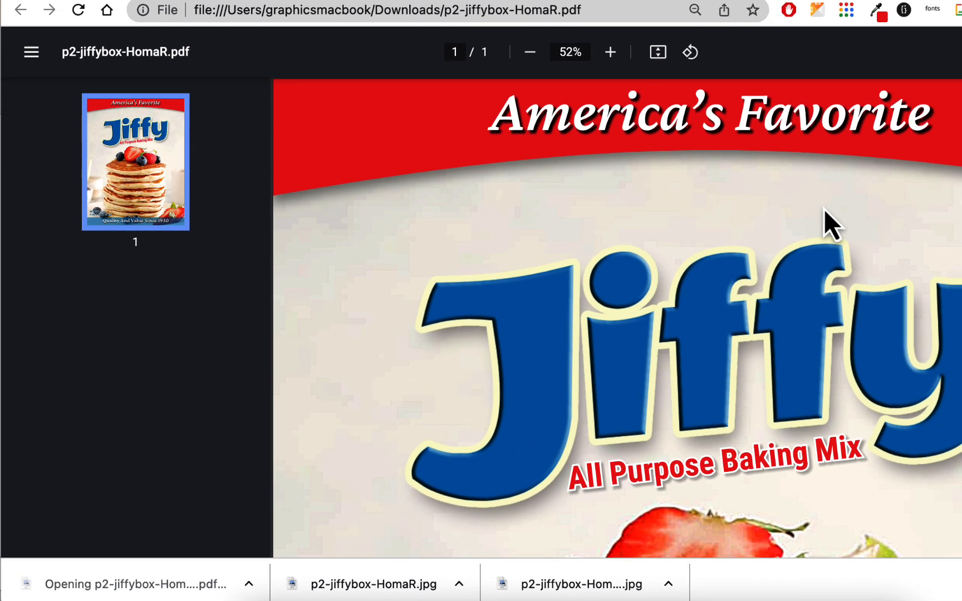
- Examine the PDF's America's Favorite, All Purpose Baking Mix, Quality And Value and NET WT text edges at high magnification
scroll(799, 90, up, 10)
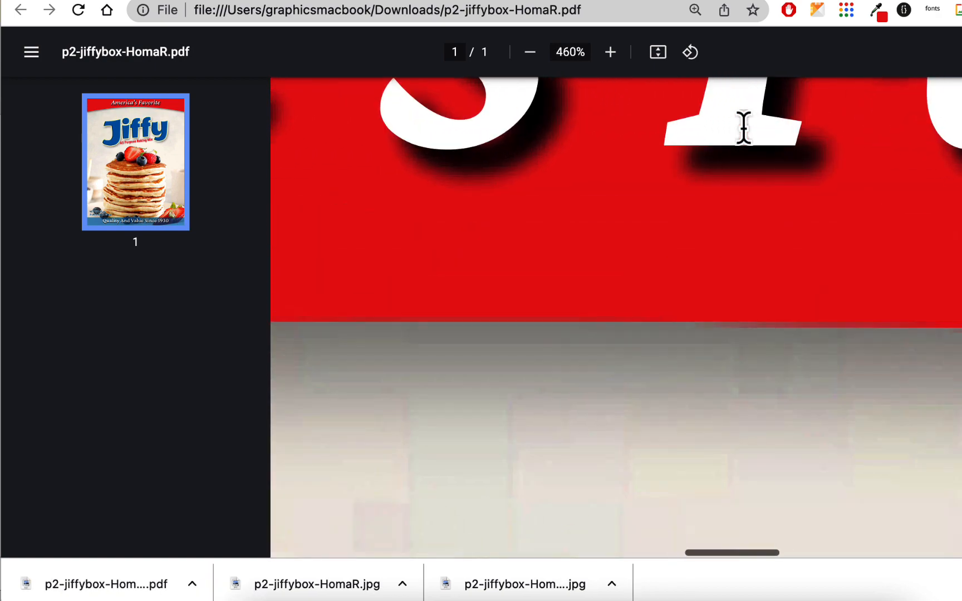
scroll(743, 127, up, 5)
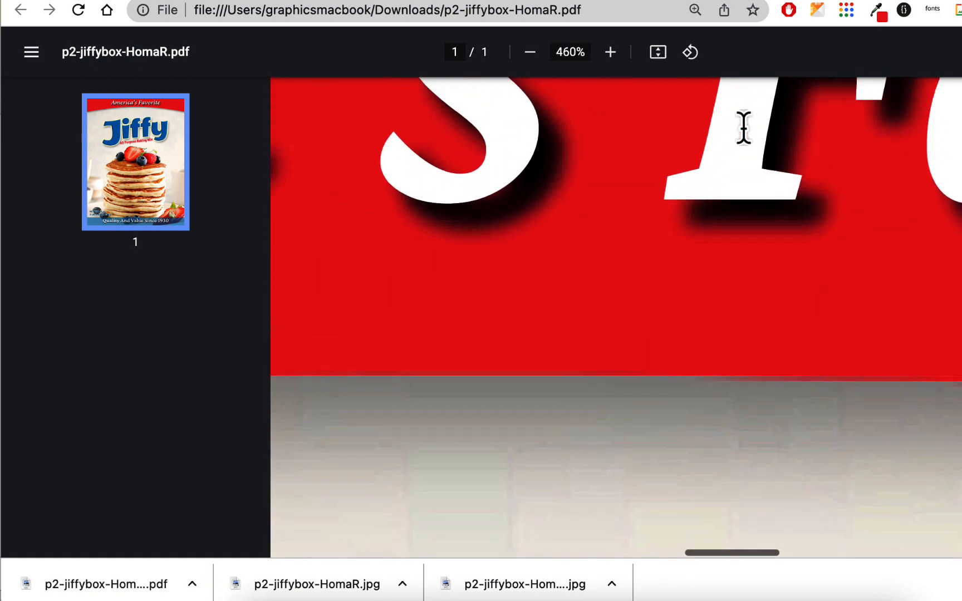
scroll(744, 127, down, 10)
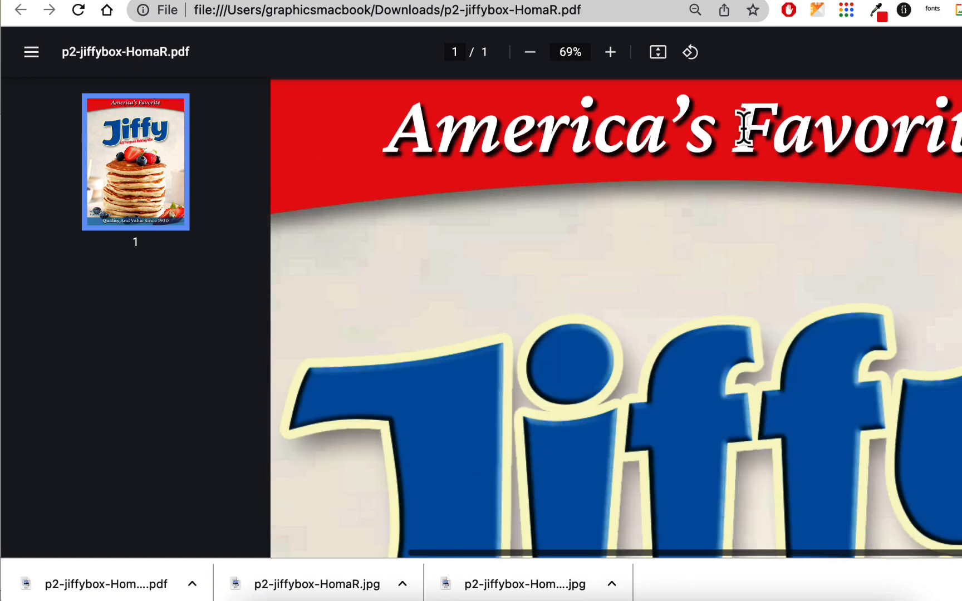
scroll(700, 360, up, 5)
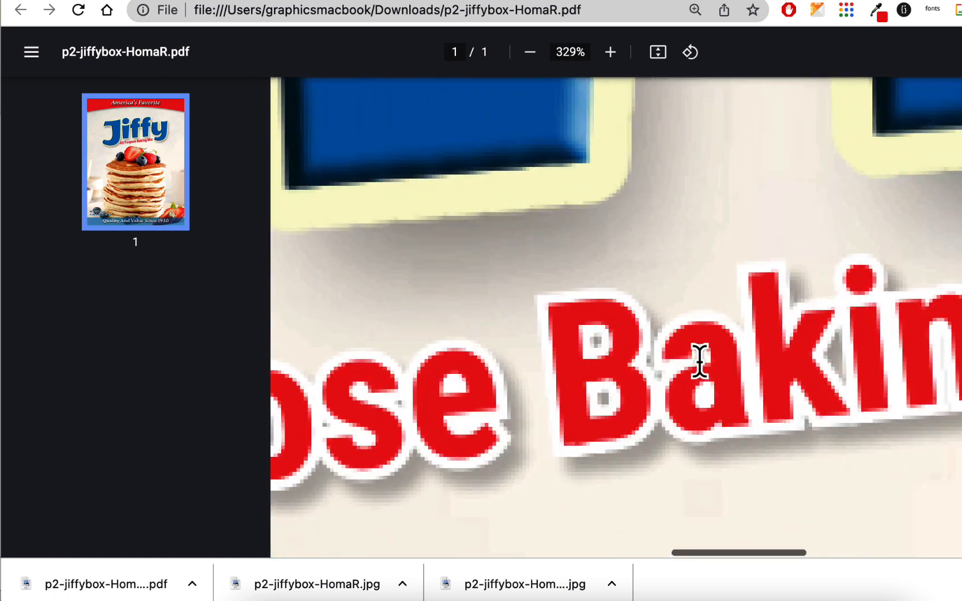
scroll(706, 358, down, 5)
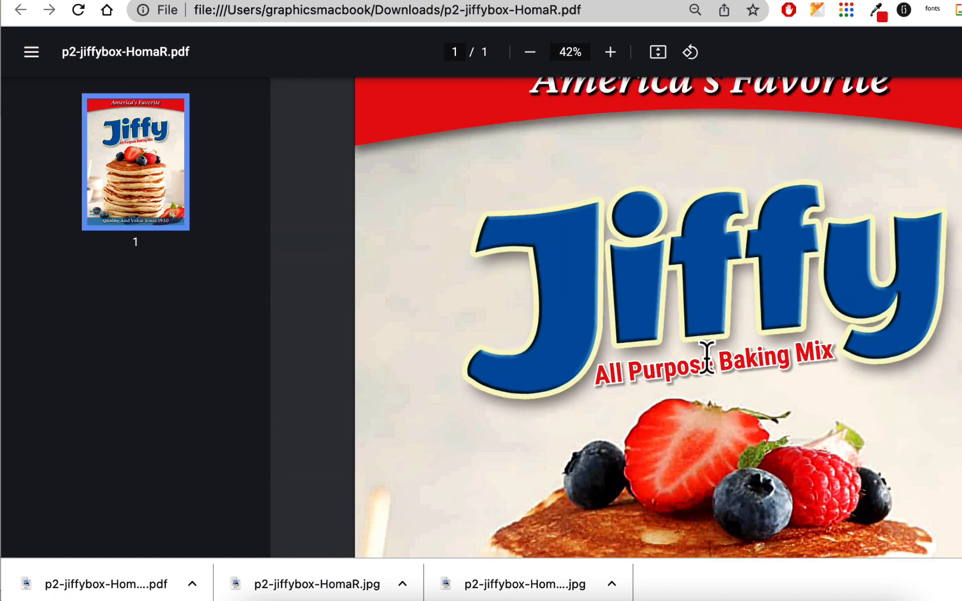
scroll(706, 358, down, 10)
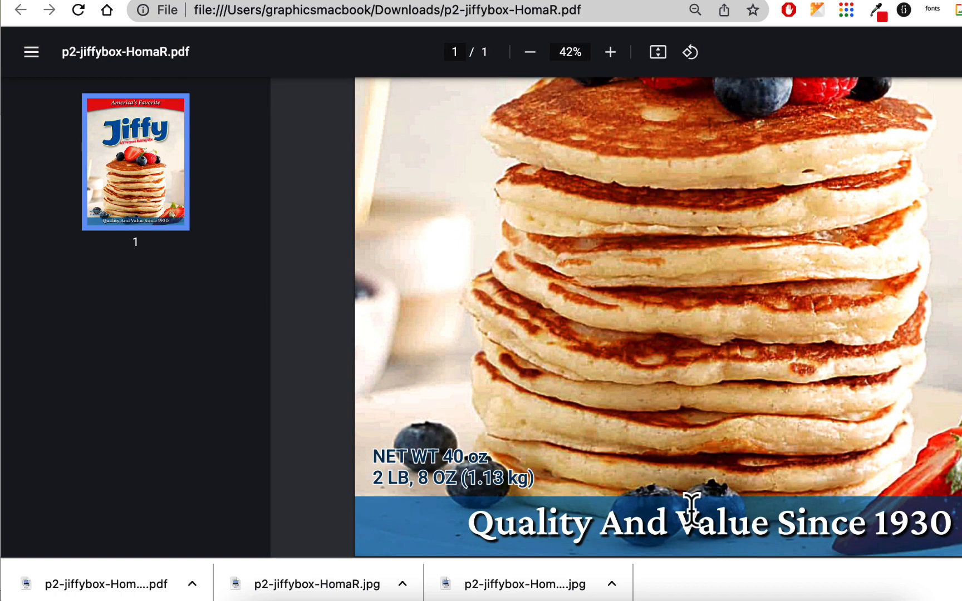
scroll(691, 508, up, 10)
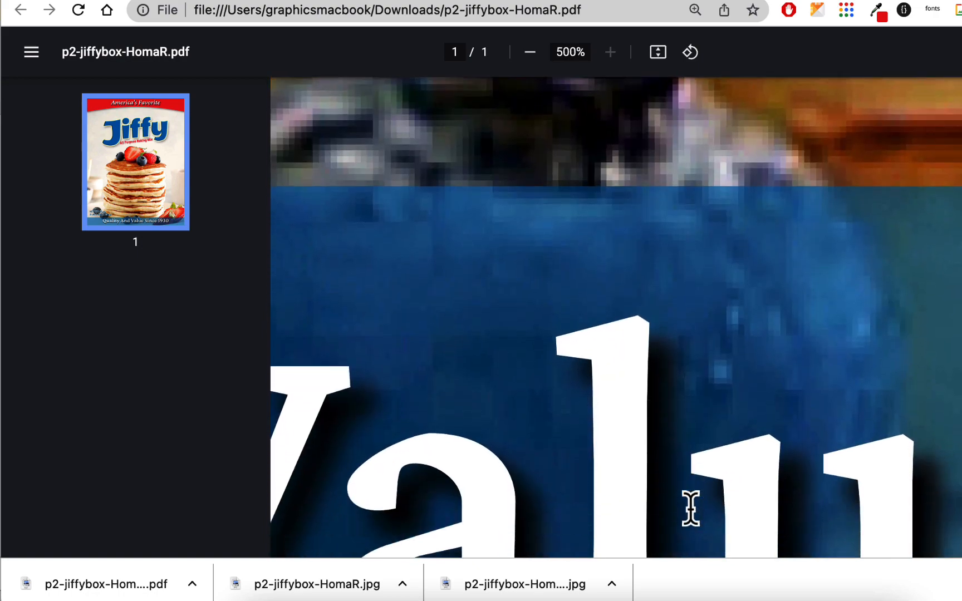
scroll(691, 508, down, 5)
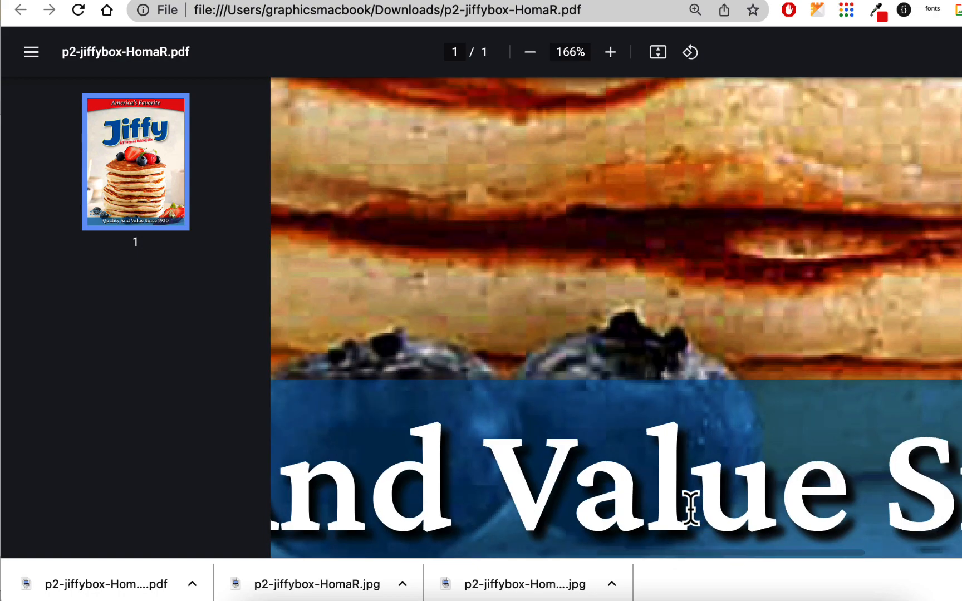
scroll(691, 508, down, 5)
scroll(454, 462, up, 8)
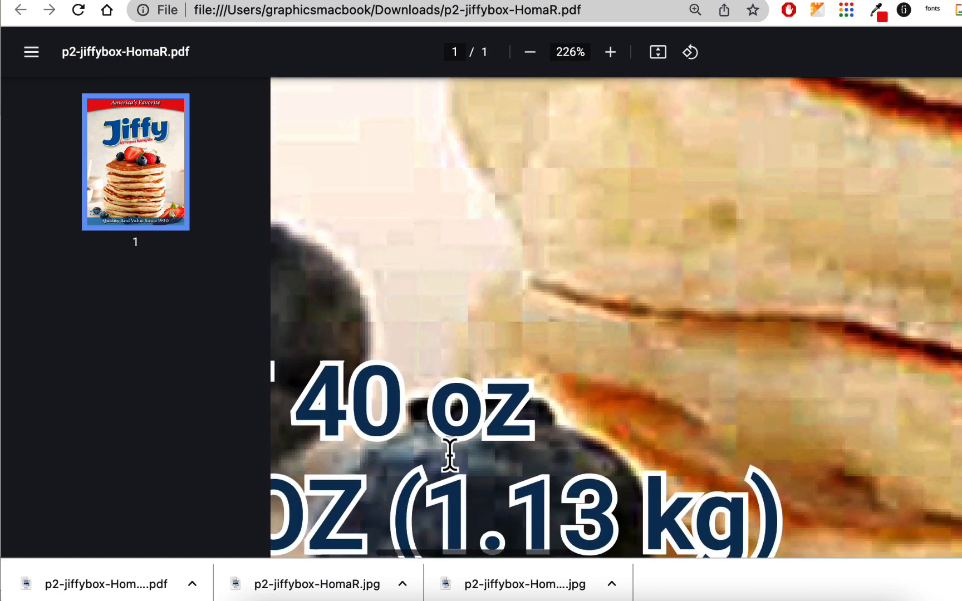
scroll(449, 453, down, 6)
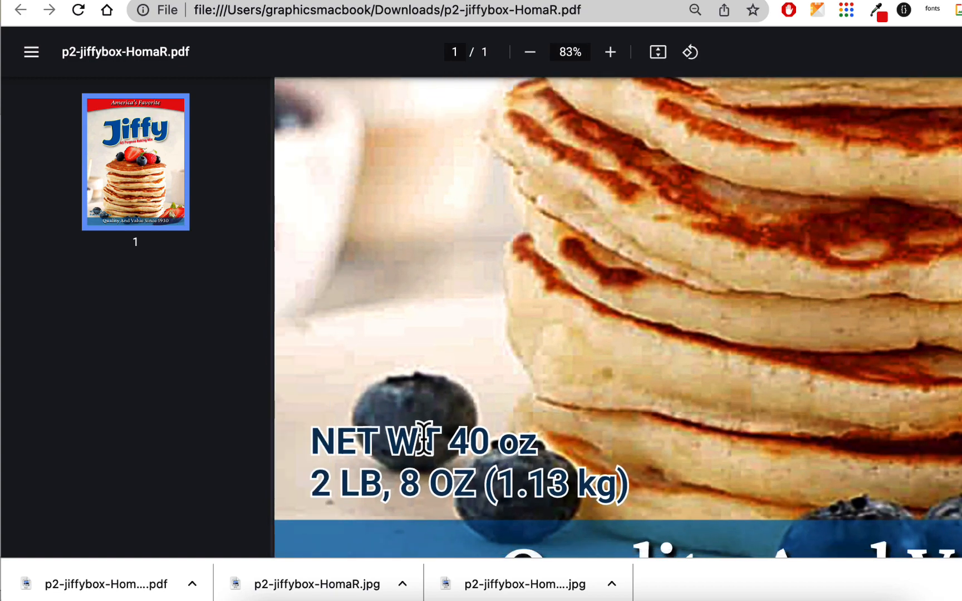
scroll(573, 420, down, 1)
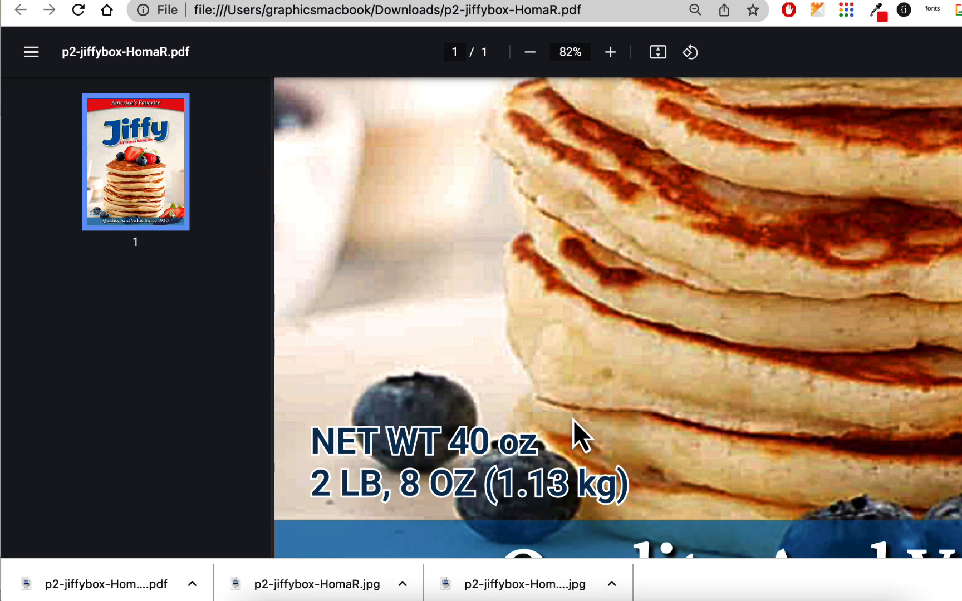
- Review the overall box layout in the PDF at 25% zoom, from the blue bottom band up to the red top
scroll(574, 420, down, 4)
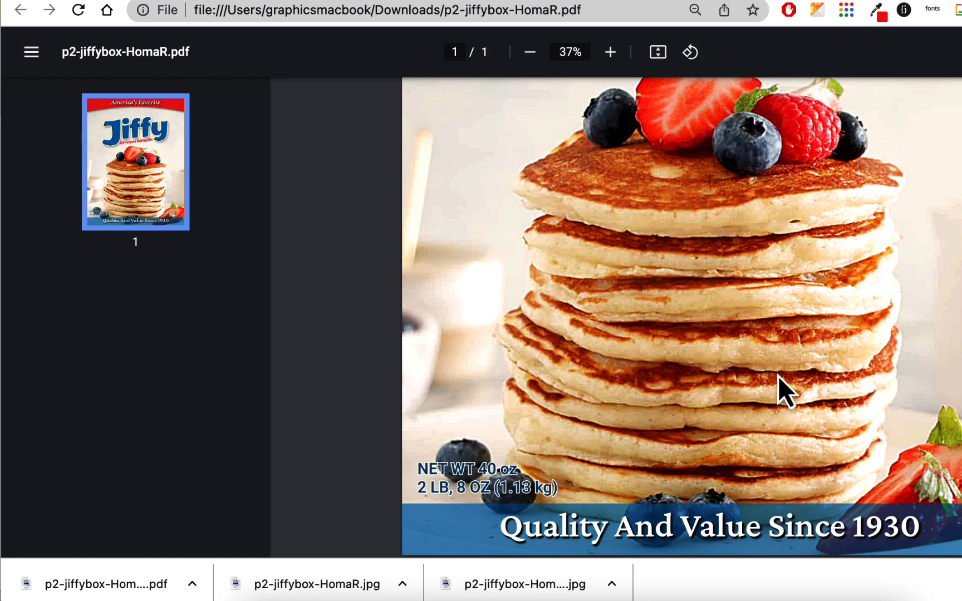
scroll(777, 376, down, 2)
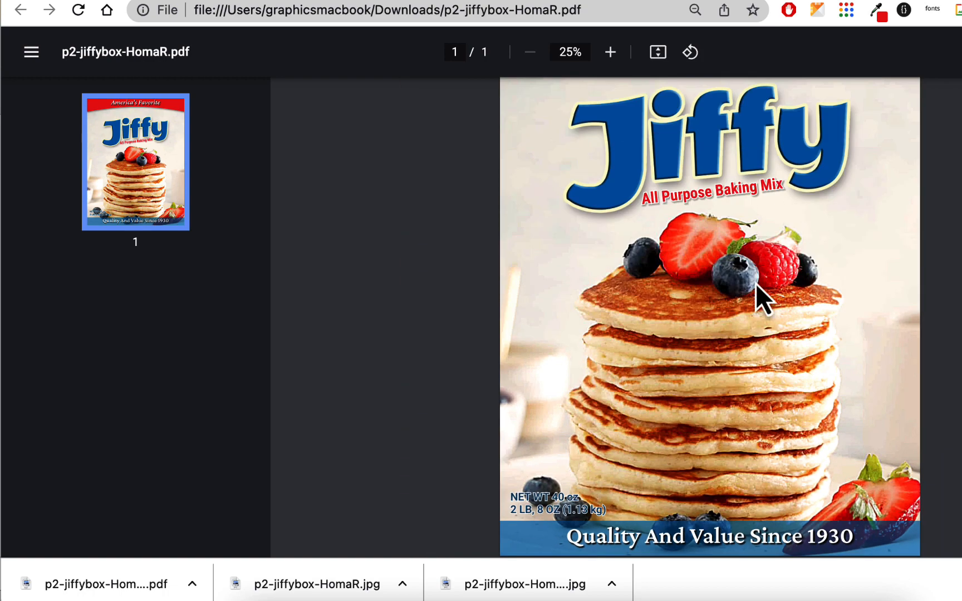
scroll(756, 282, up, 1)
scroll(755, 283, down, 1)
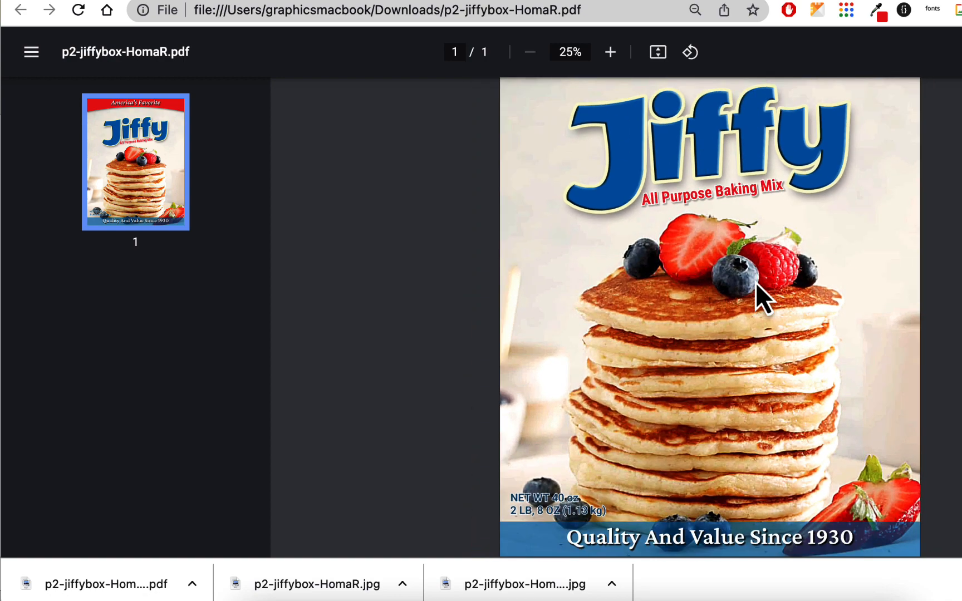
scroll(755, 283, up, 3)
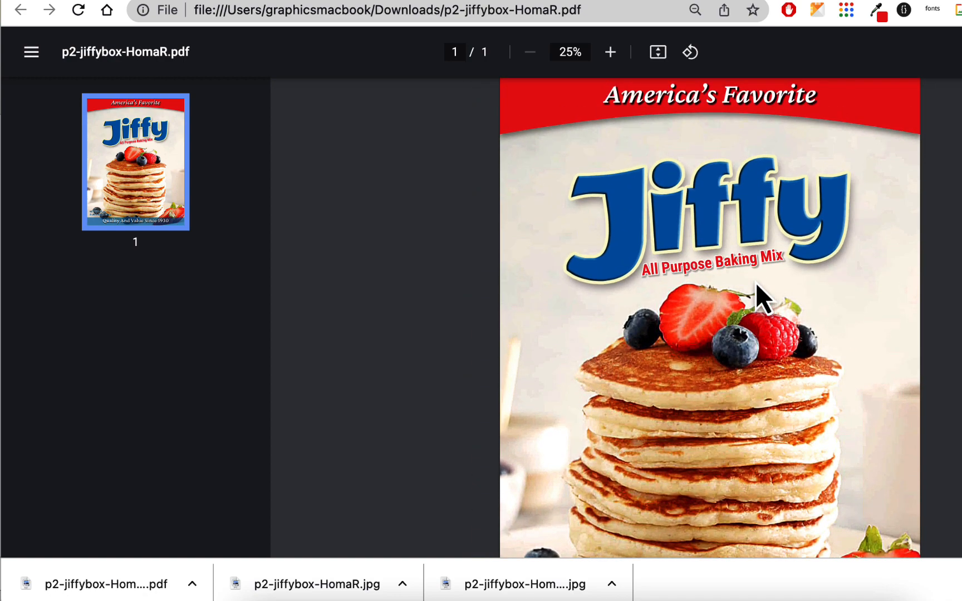
scroll(755, 283, down, 2)
scroll(755, 283, up, 2)
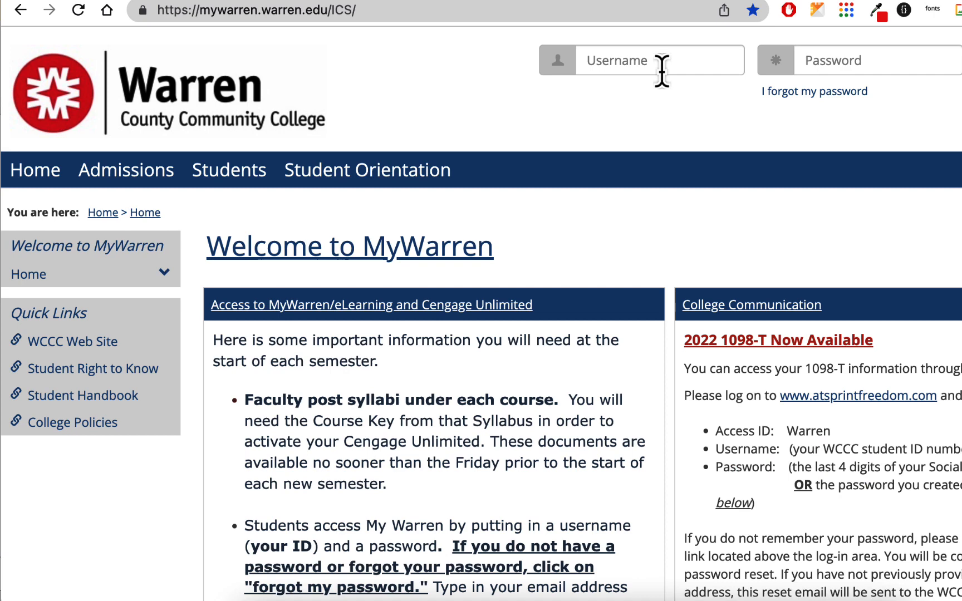
- Sign in to the MyWarren site and display the GRD 122 W 1 - Graphic Design 2 course in the student view
click(662, 71)
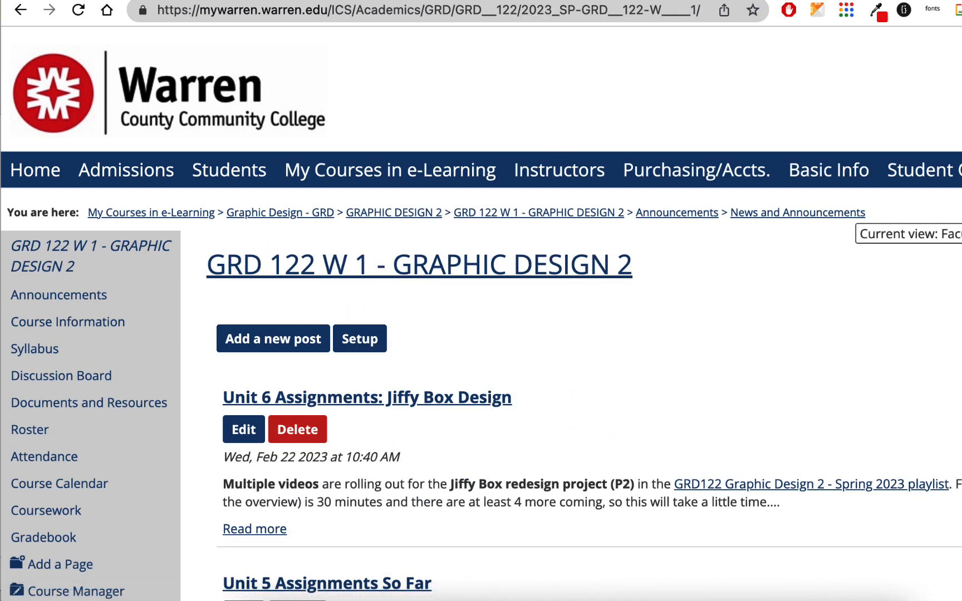
click(885, 234)
click(869, 278)
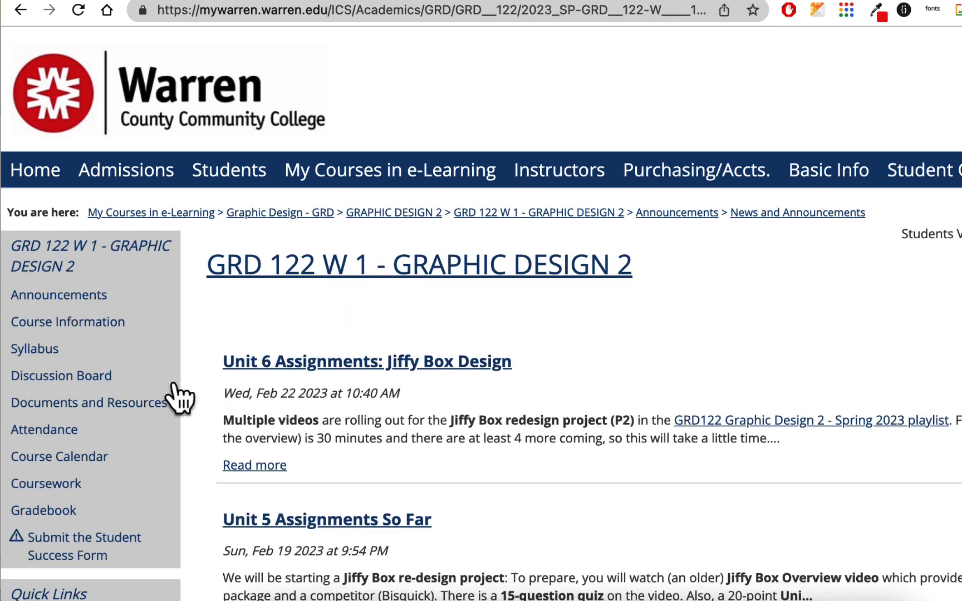
- Open the P2 - Jiffy Box Redesign exercise listed under Unit 6 in the course's Coursework and look through its details
click(78, 473)
scroll(456, 296, down, 10)
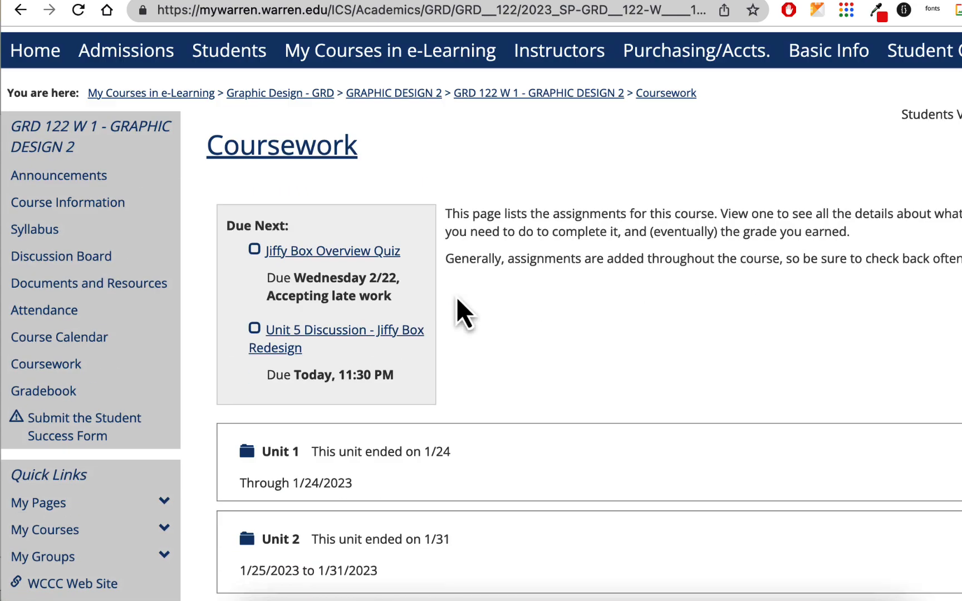
scroll(456, 292, down, 2)
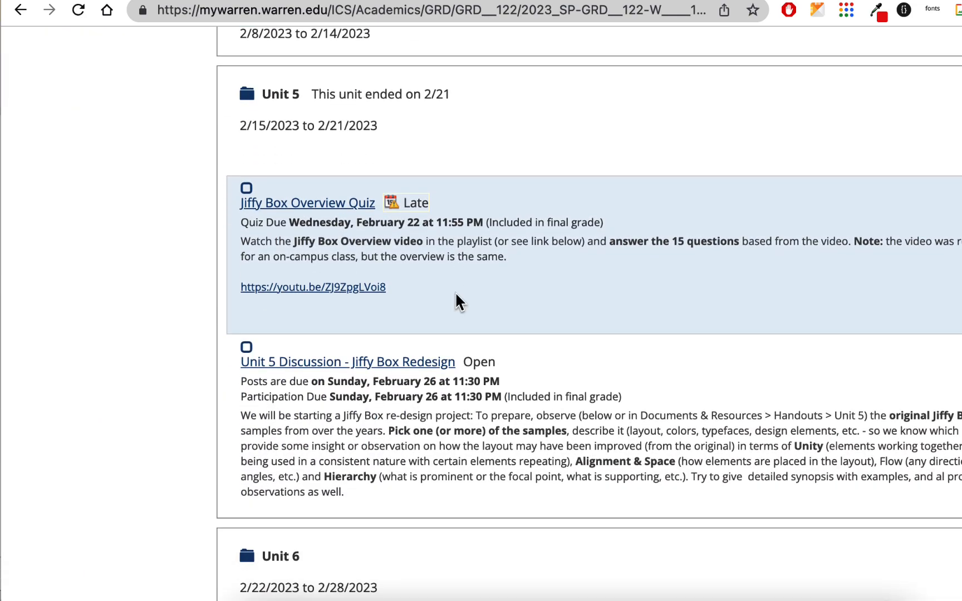
scroll(455, 293, down, 15)
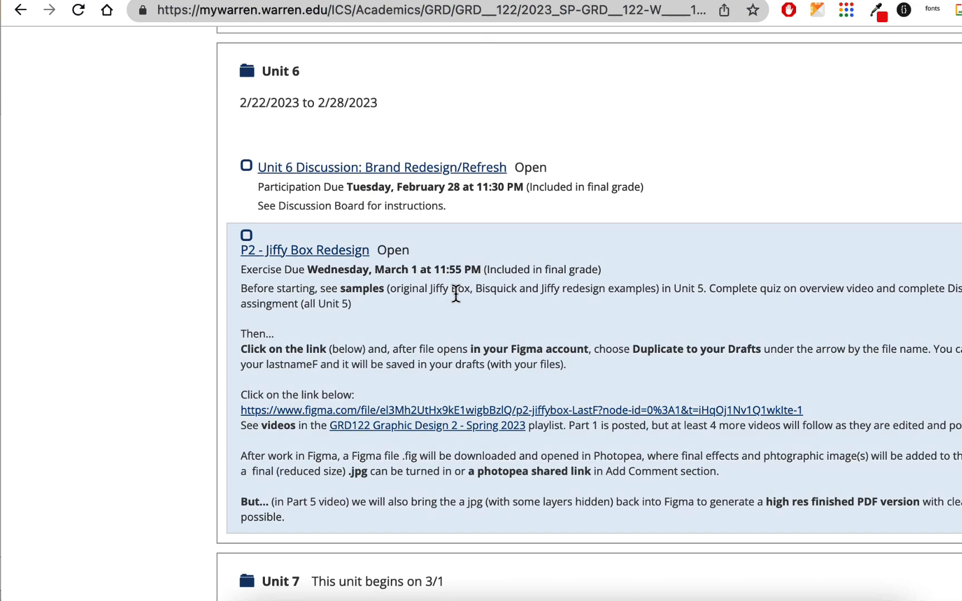
scroll(455, 294, down, 4)
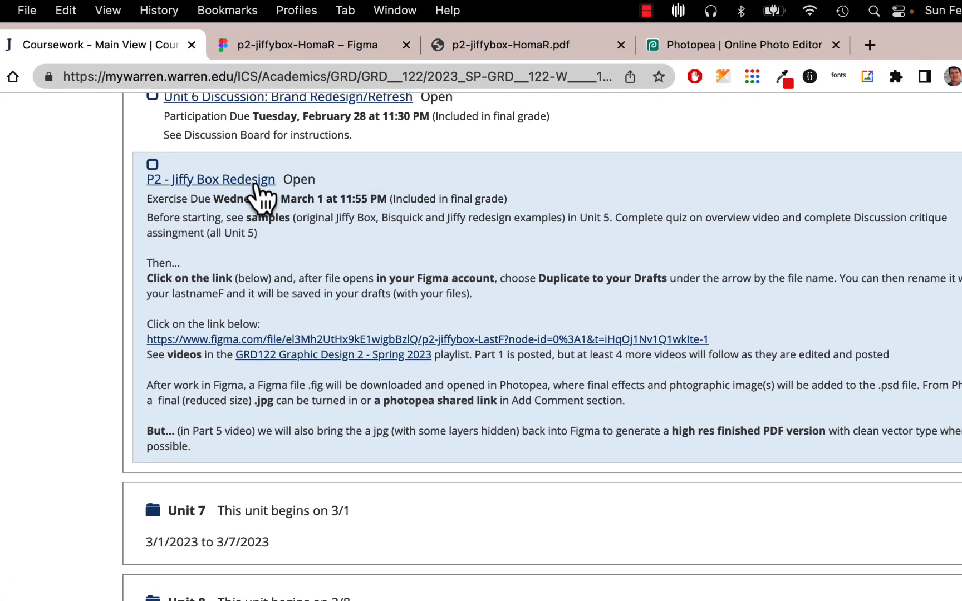
click(258, 187)
scroll(375, 379, down, 3)
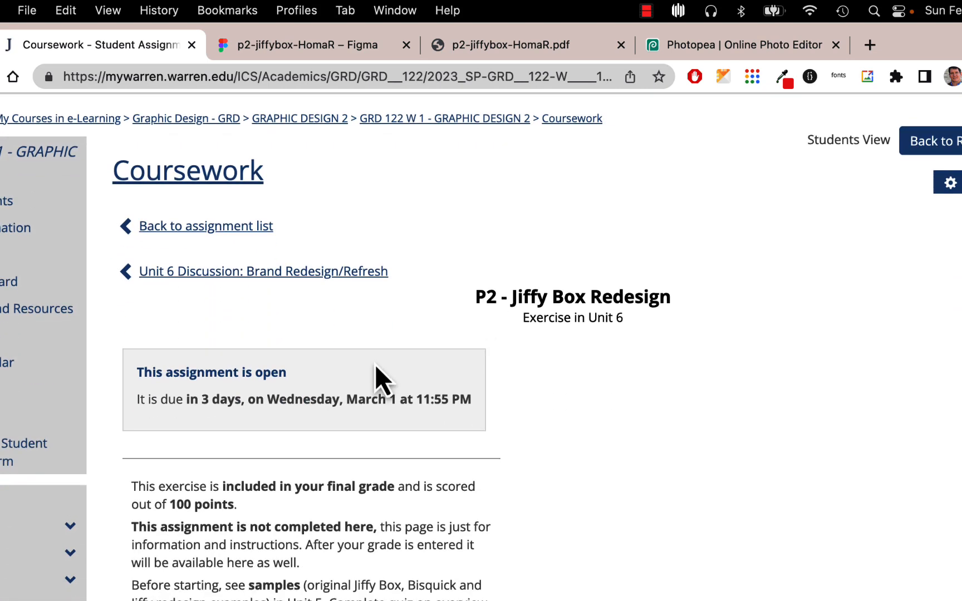
- Start a comment on the P2 assignment, upload the p2-jiffybox PDF from the Downloads folder and insert it as a link
scroll(376, 366, down, 12)
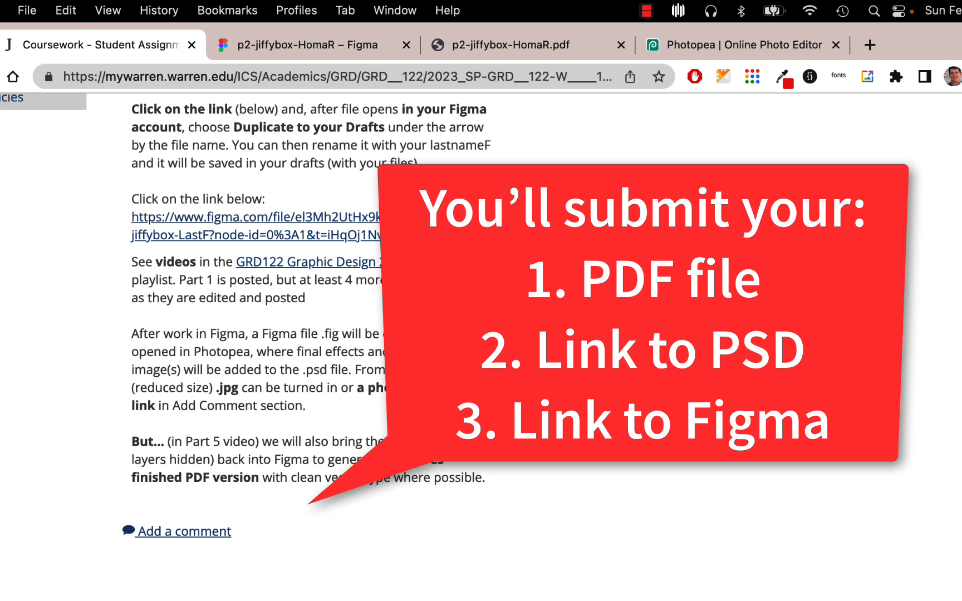
click(197, 534)
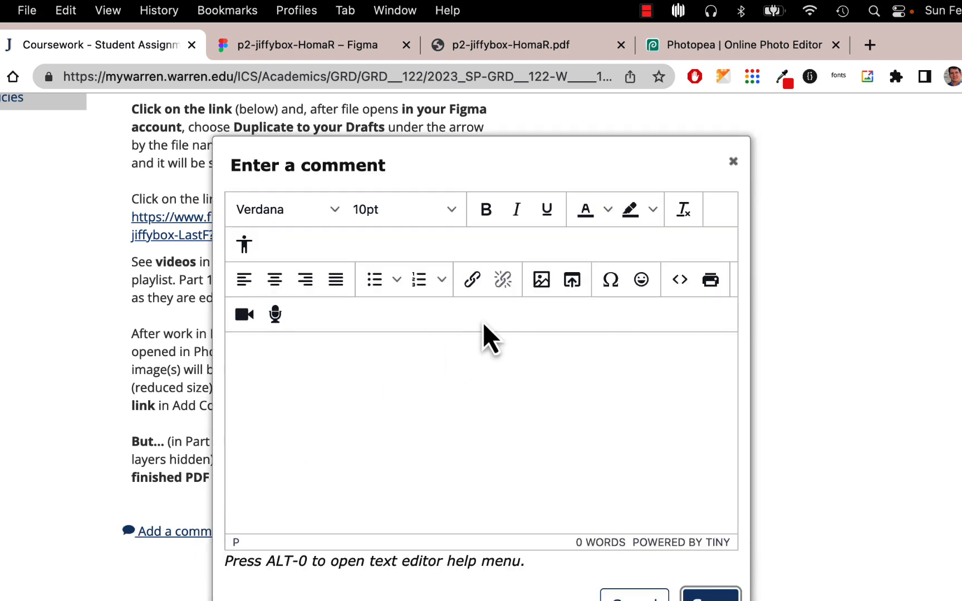
click(572, 280)
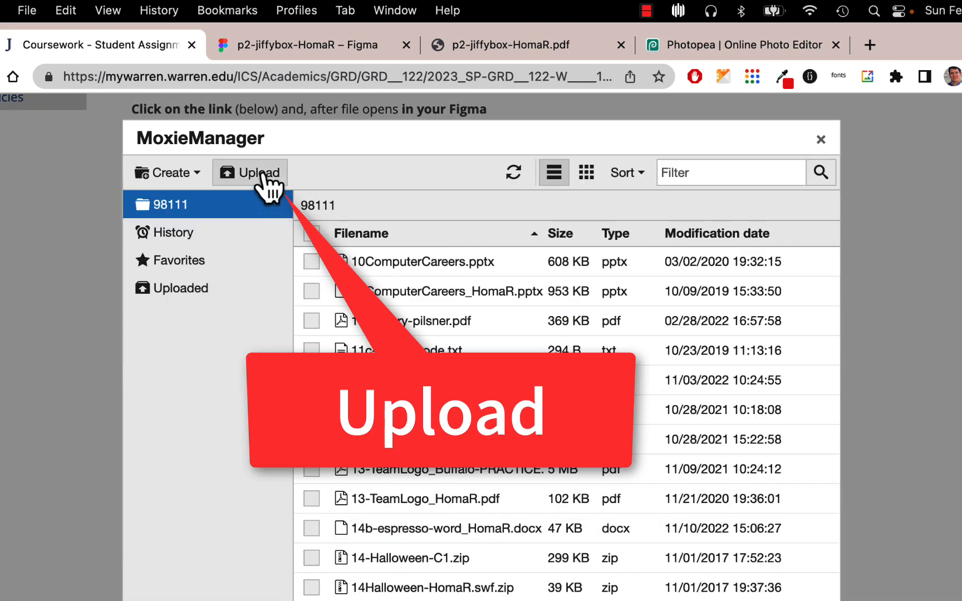
click(261, 170)
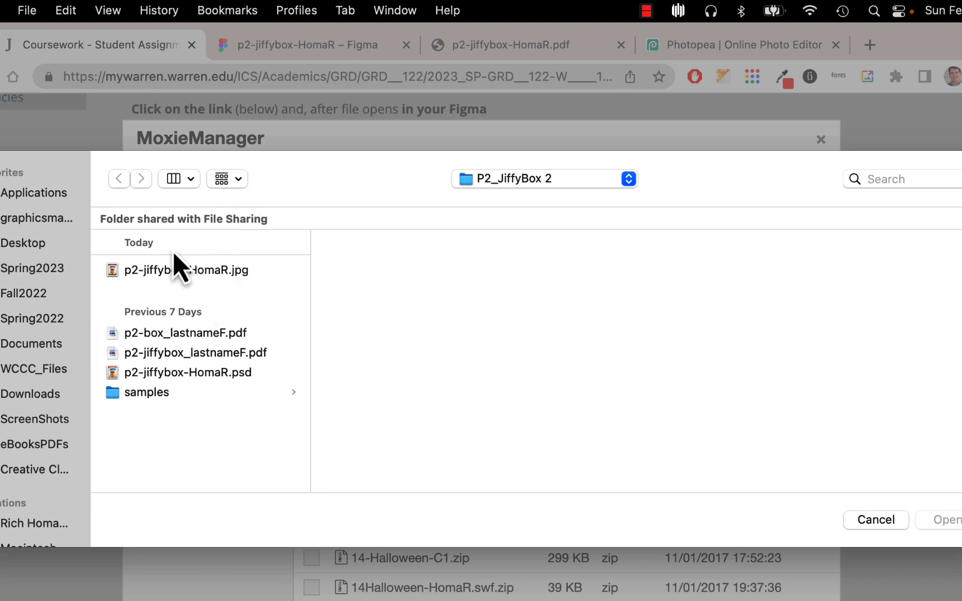
click(52, 400)
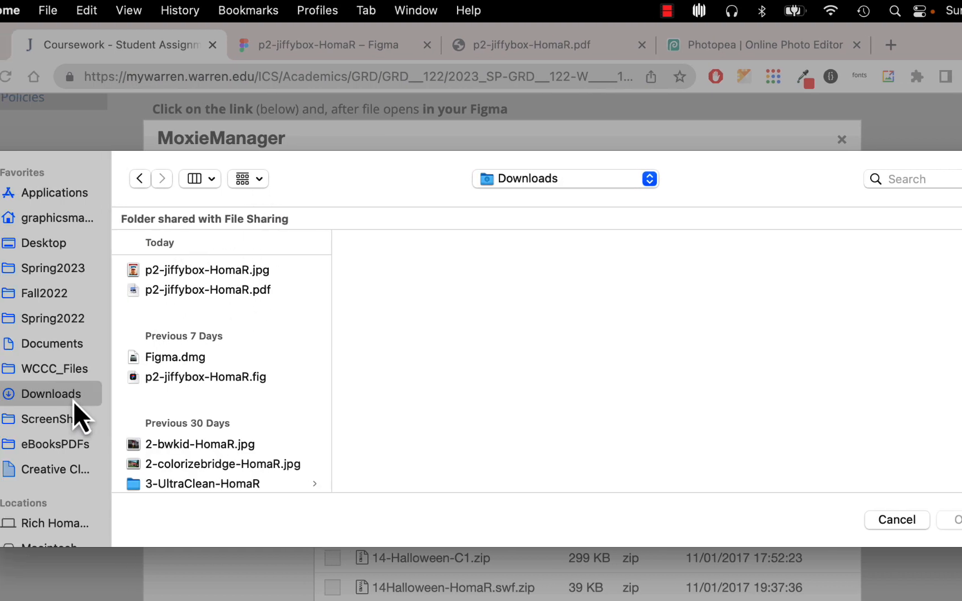
click(270, 294)
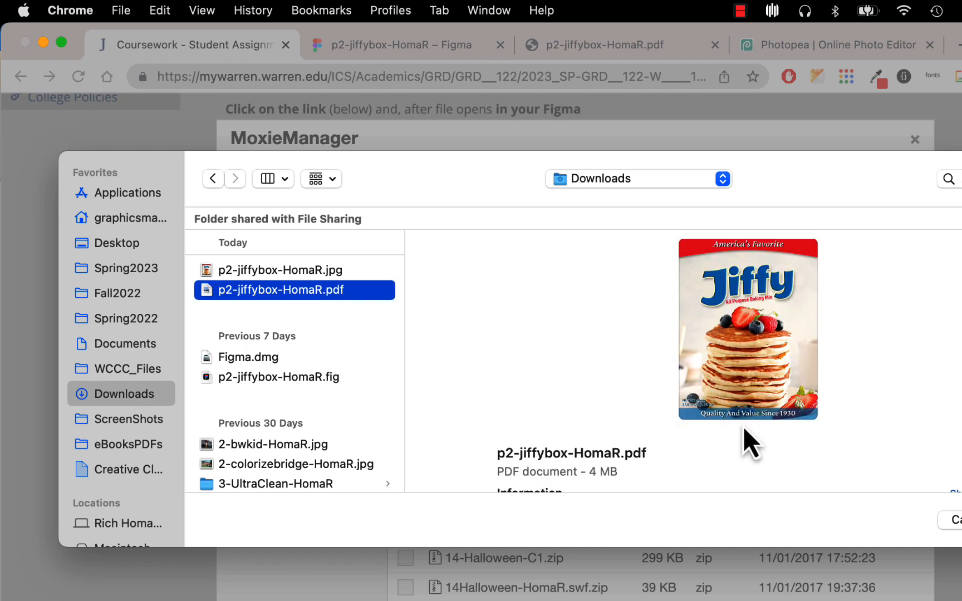
scroll(639, 448, down, 3)
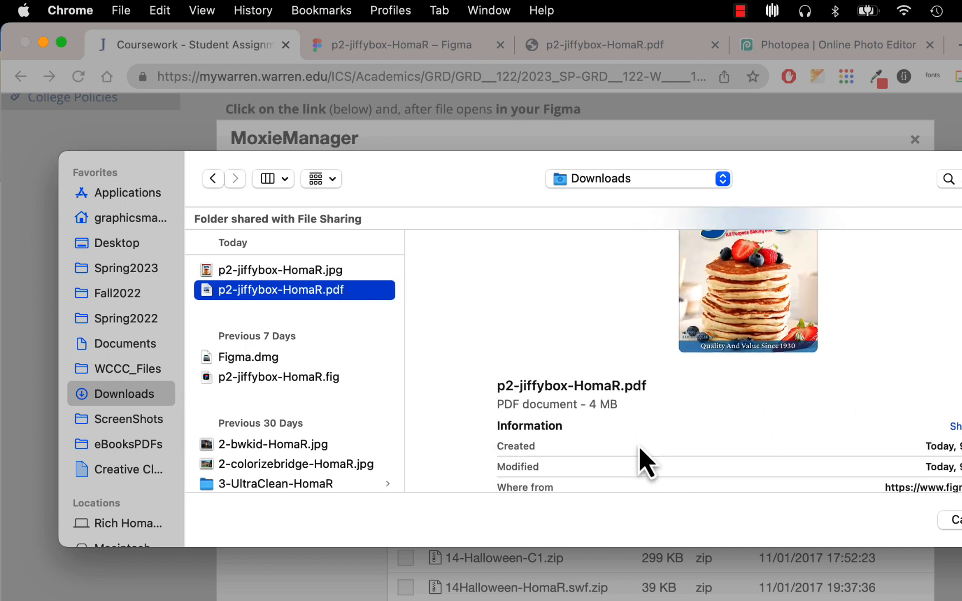
scroll(639, 446, up, 3)
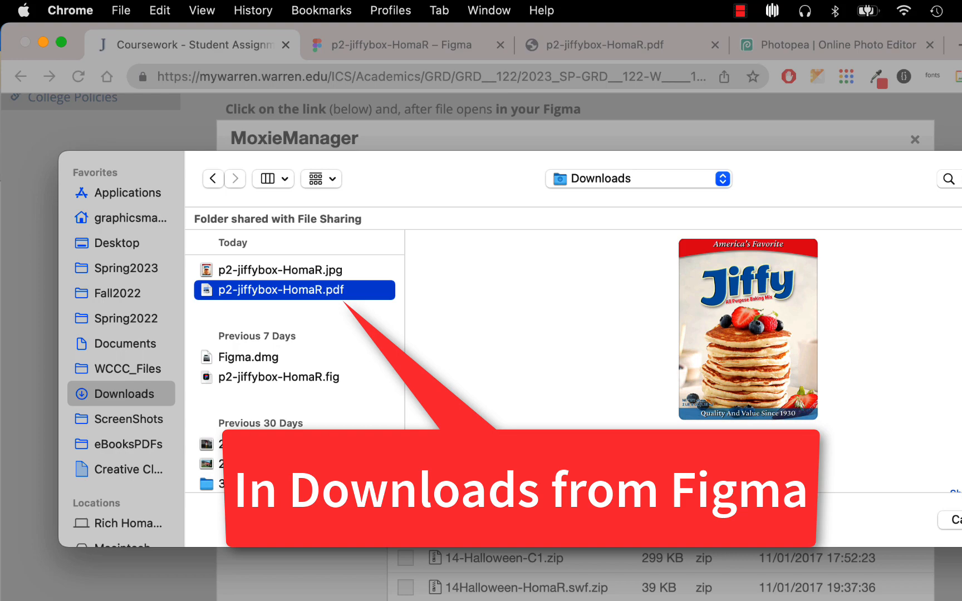
click(910, 520)
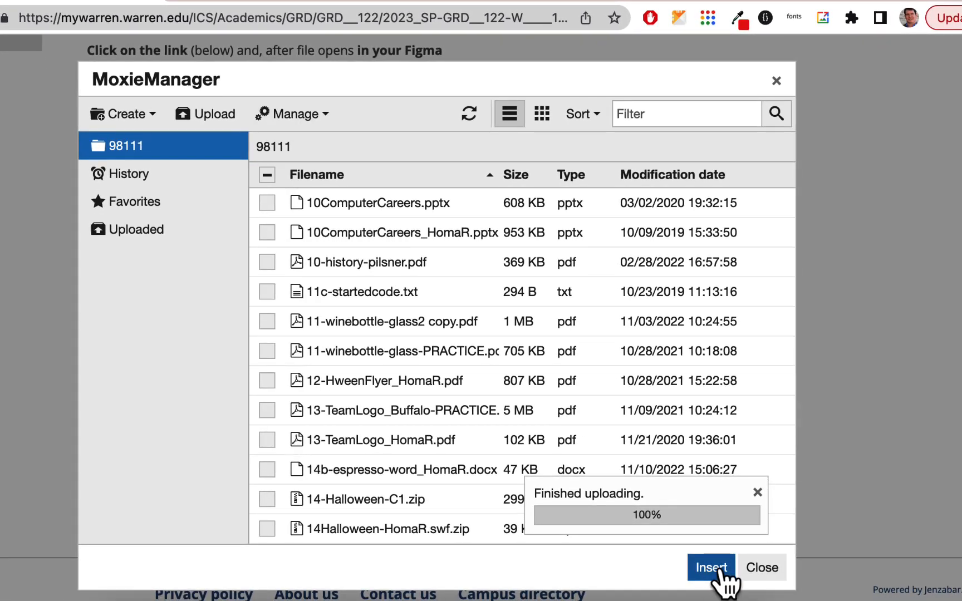
click(710, 570)
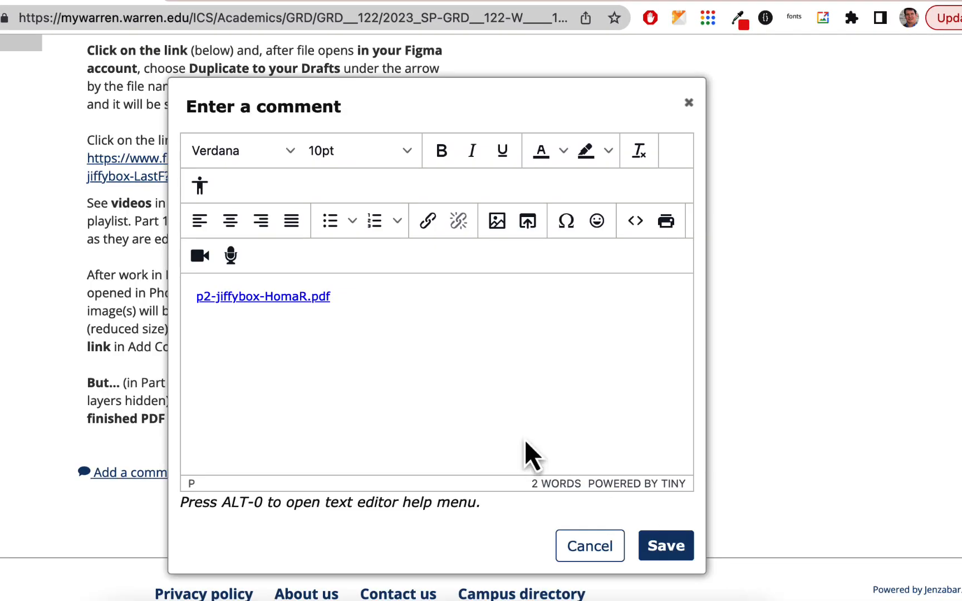
- Set the PDF link in the comment to open in a new window and start a new line below it
triple_click(270, 297)
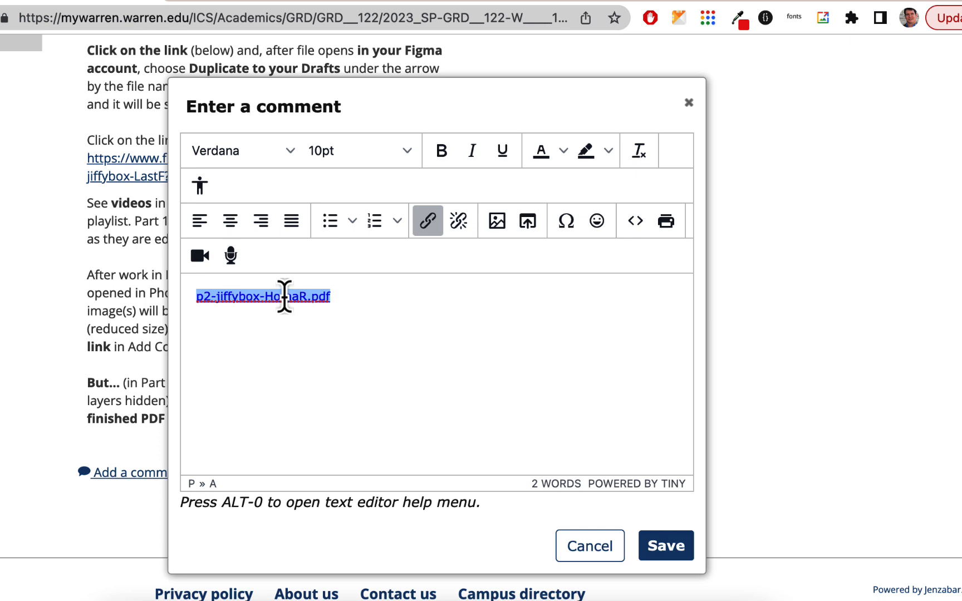
click(425, 221)
click(390, 416)
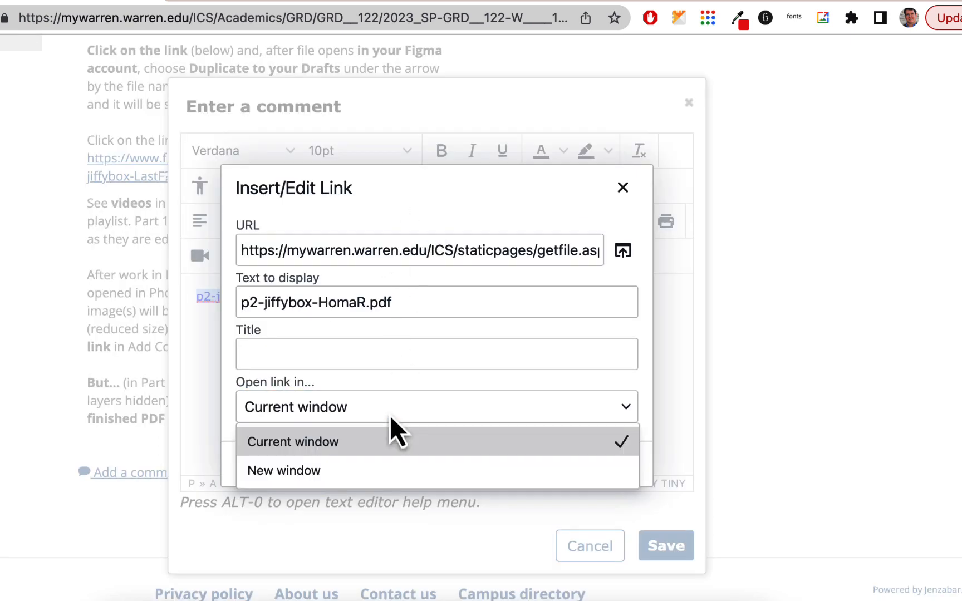
click(389, 472)
click(607, 464)
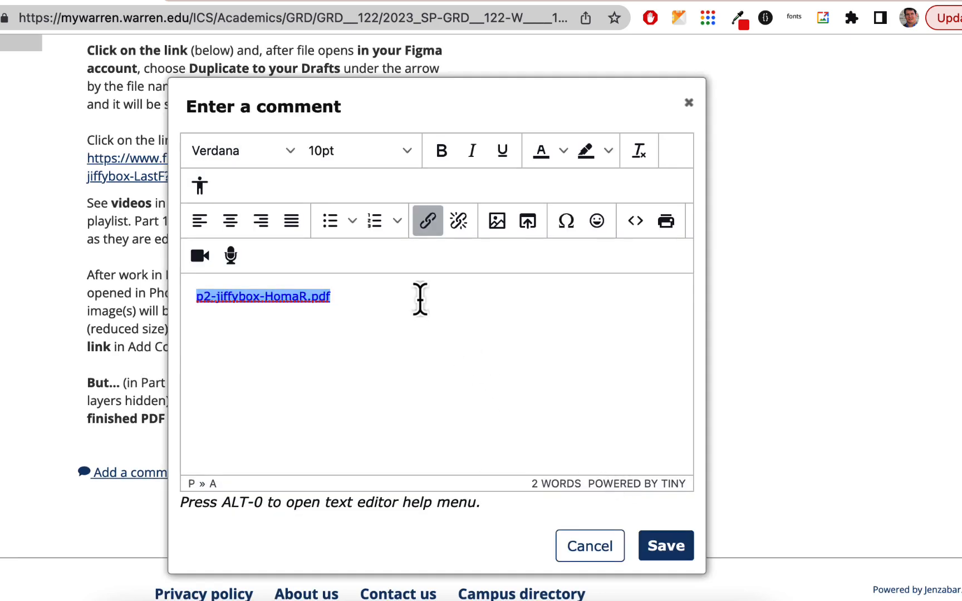
click(420, 299)
key(Return)
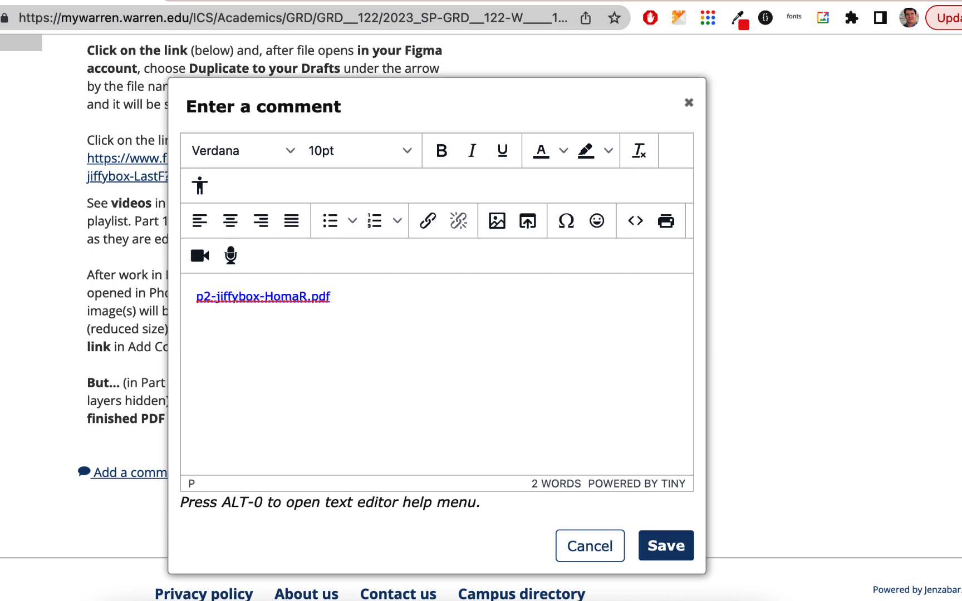
- Switch to Photopea, share the Jiffy box document as a PSD hosted on Photopea.com, and copy its link
click(688, 3)
click(367, 184)
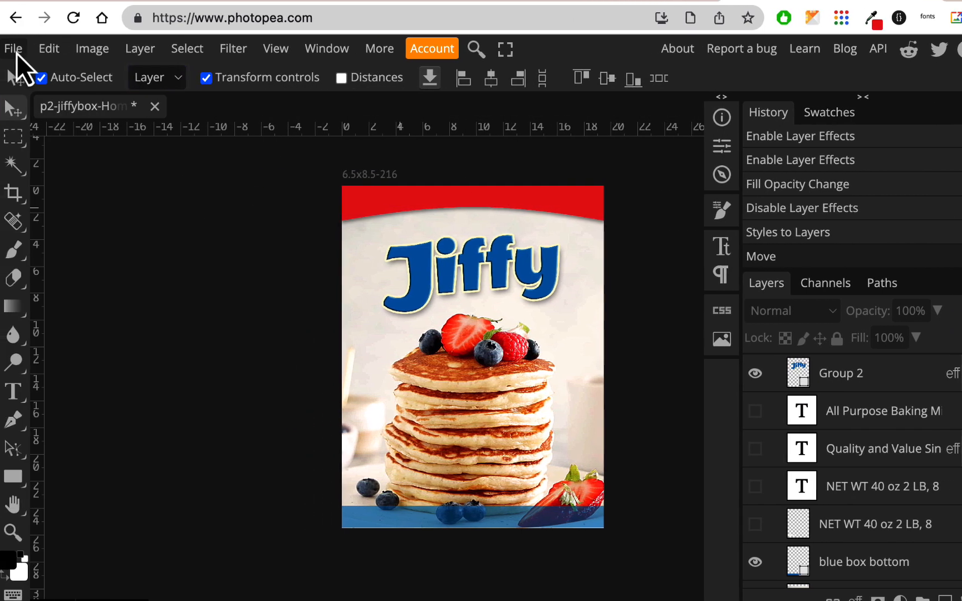
click(14, 50)
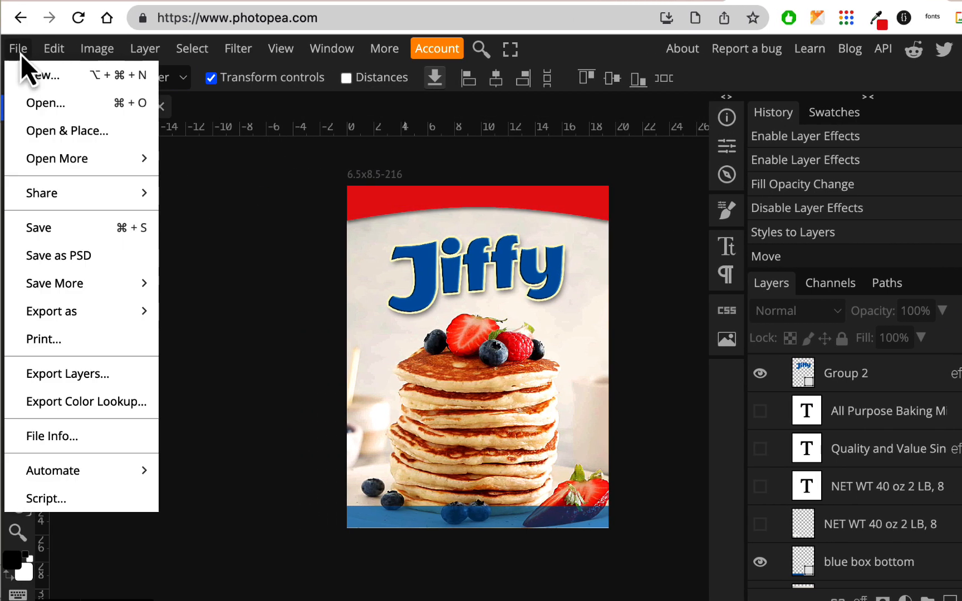
mouse_move(41, 198)
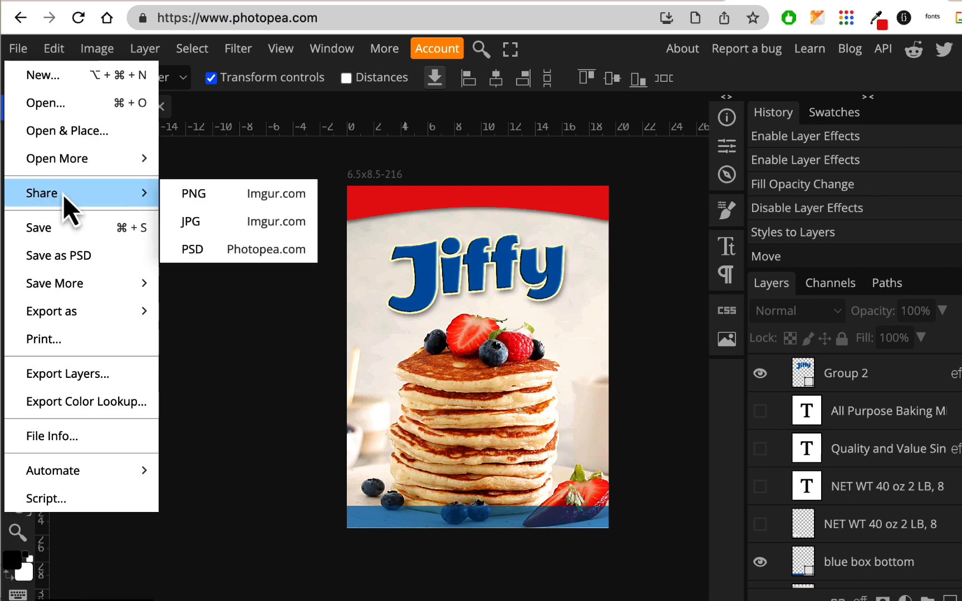
click(283, 256)
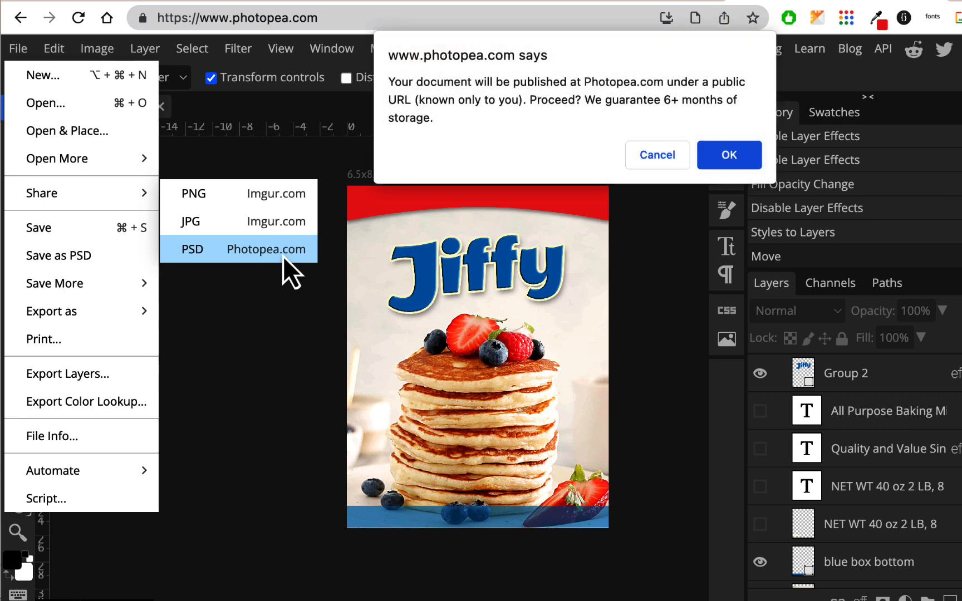
click(740, 158)
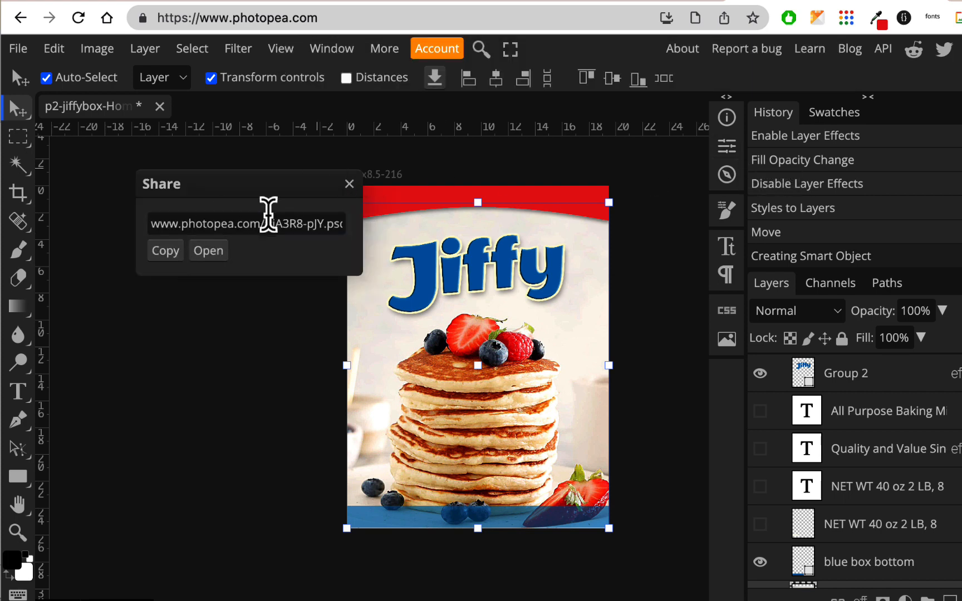
click(226, 224)
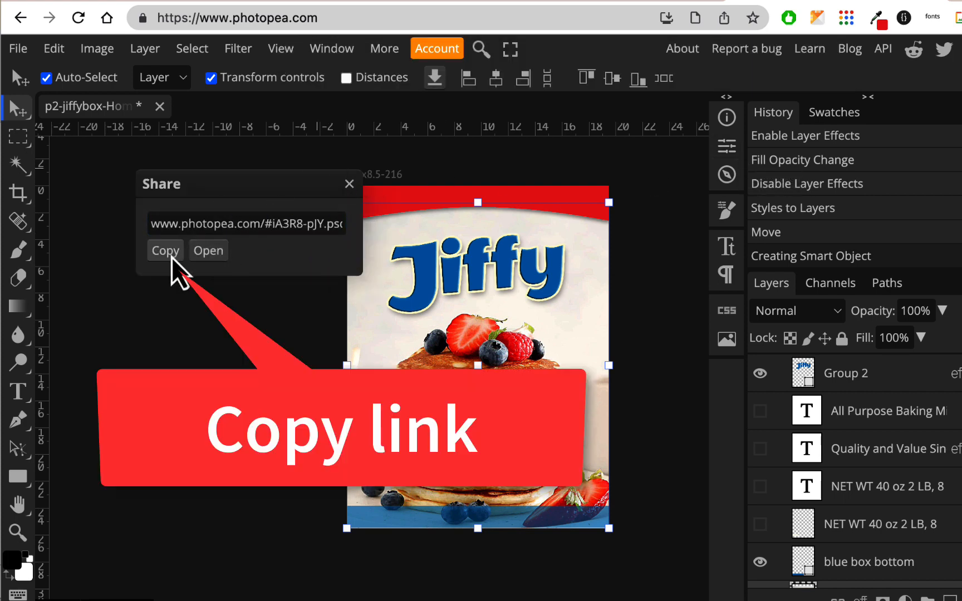
click(170, 255)
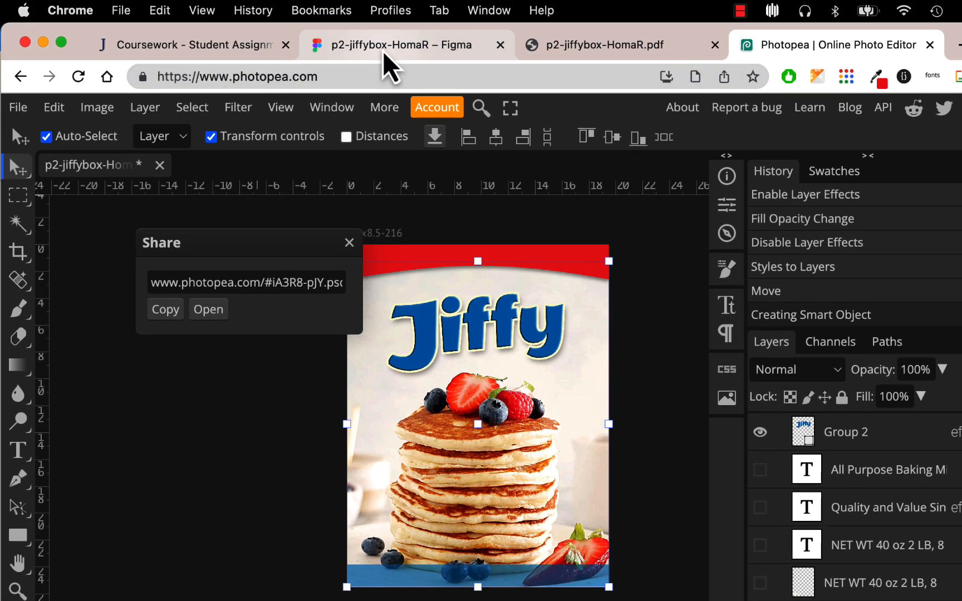
click(245, 47)
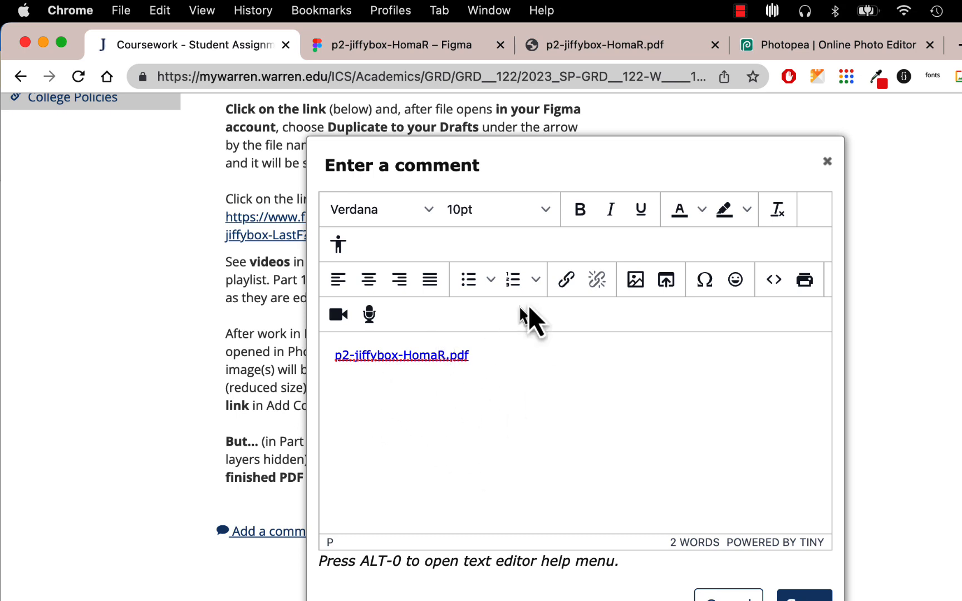
click(568, 280)
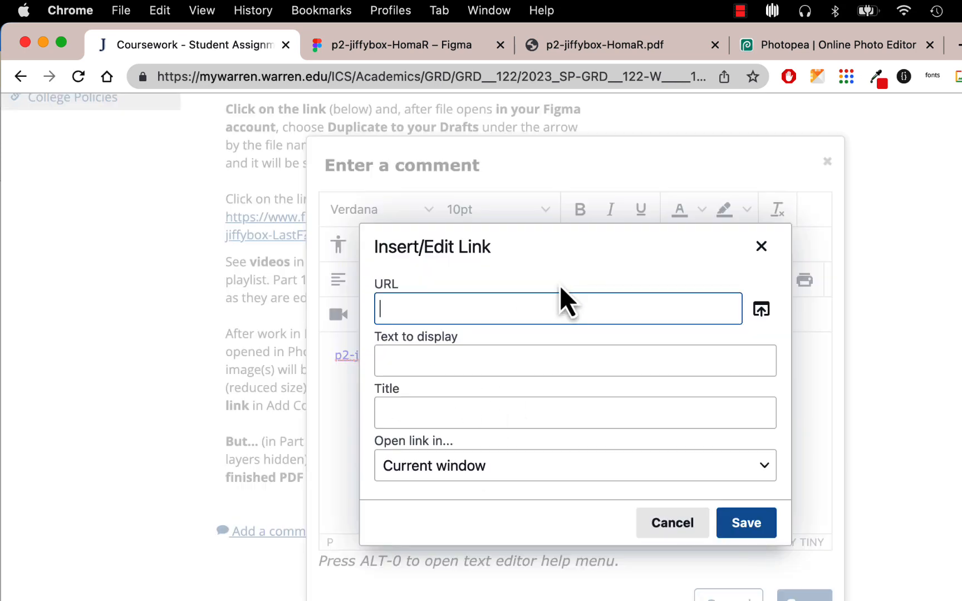
key(super+v)
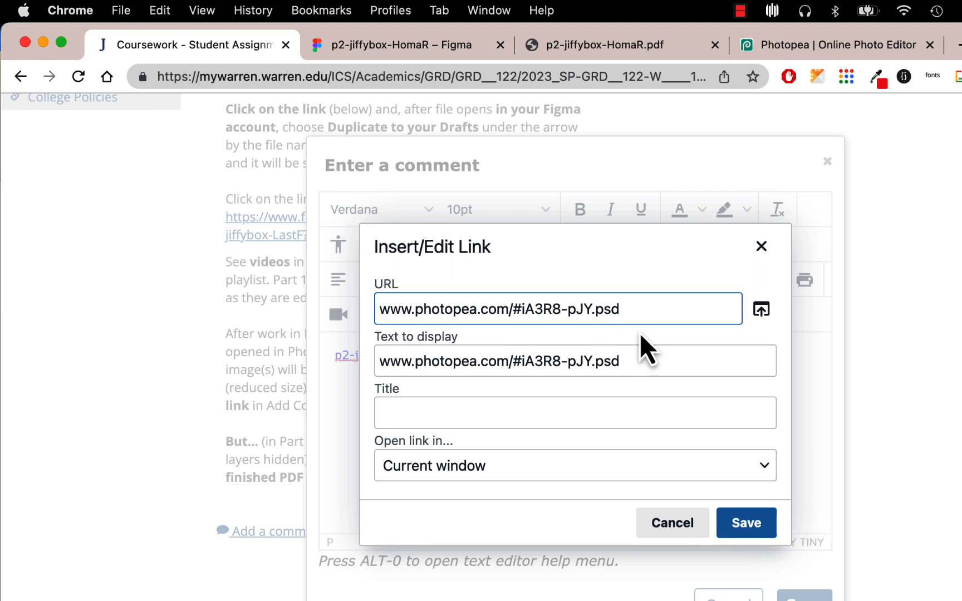
click(621, 468)
click(620, 469)
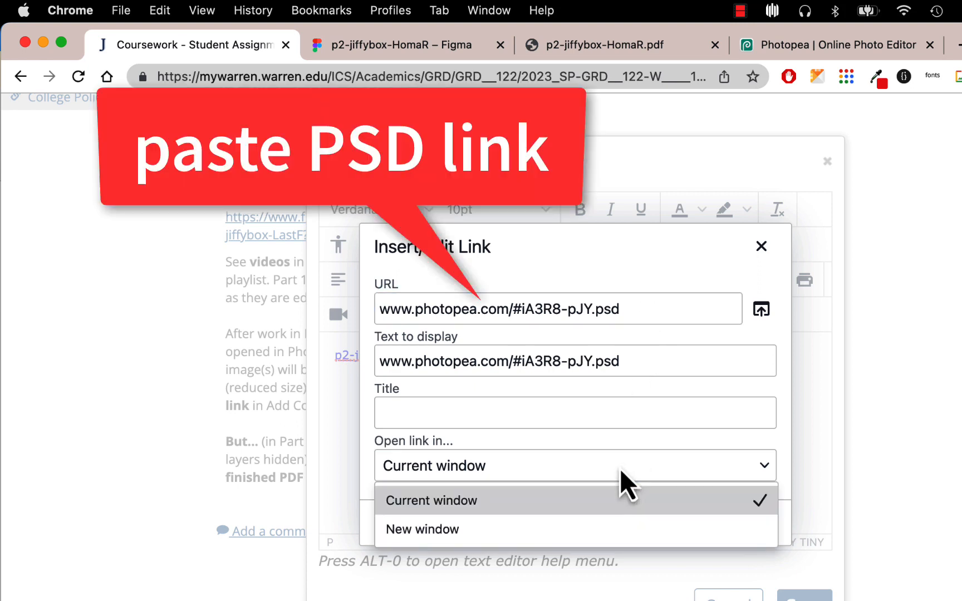
click(593, 526)
click(745, 523)
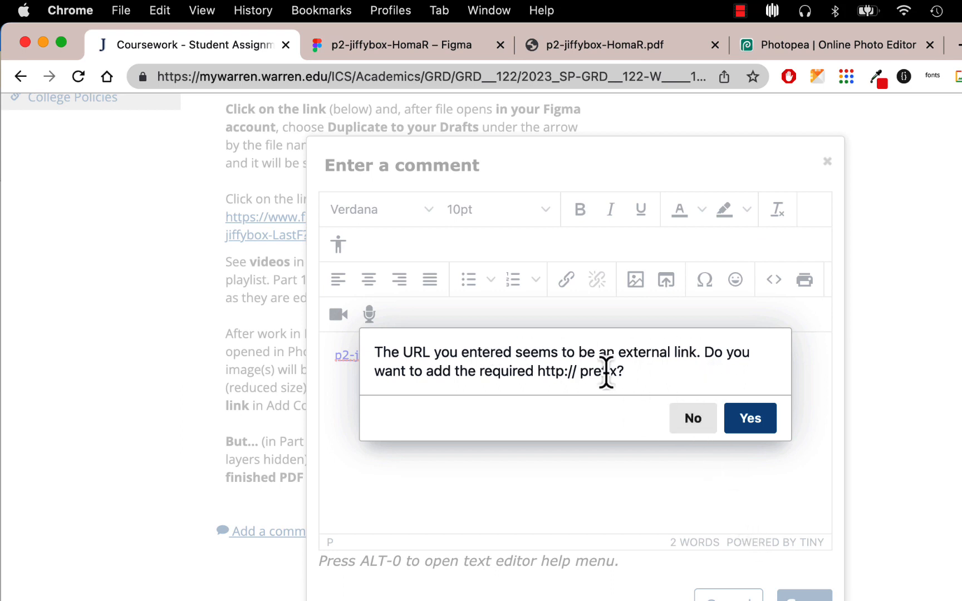
click(757, 425)
click(741, 412)
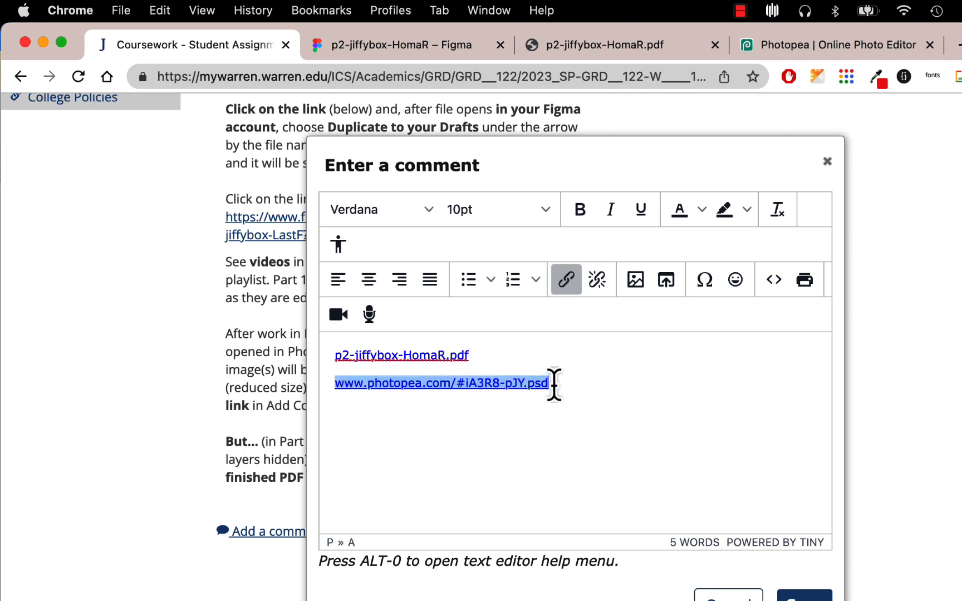
- Save the comment, then open its posted PDF link to check the file and close it again
click(806, 594)
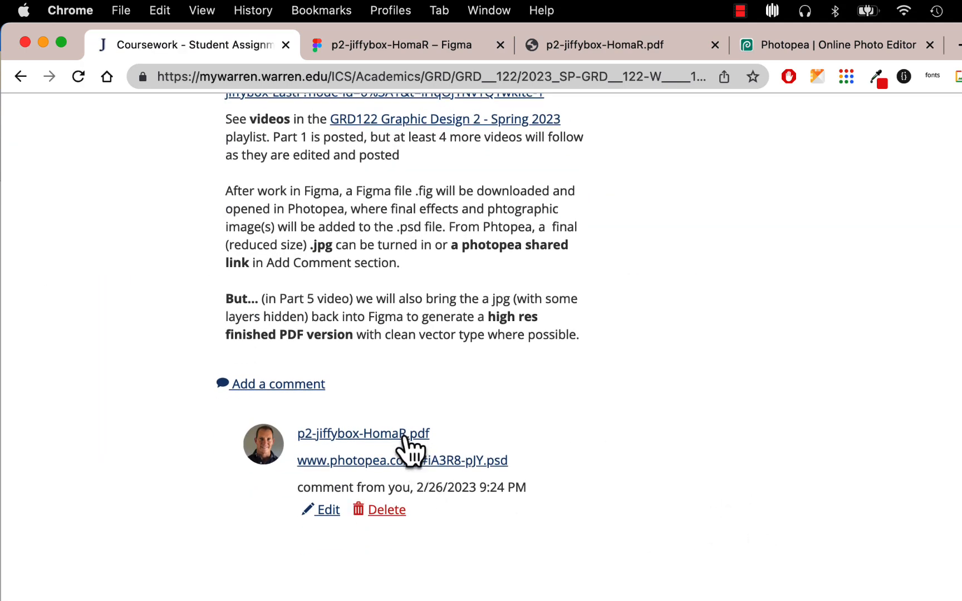
click(408, 435)
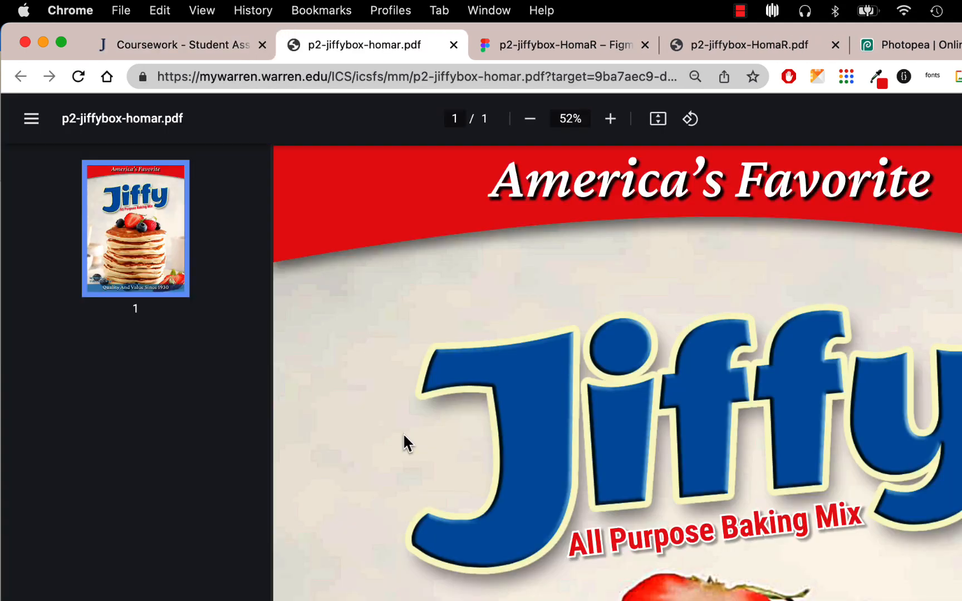
key(super+w)
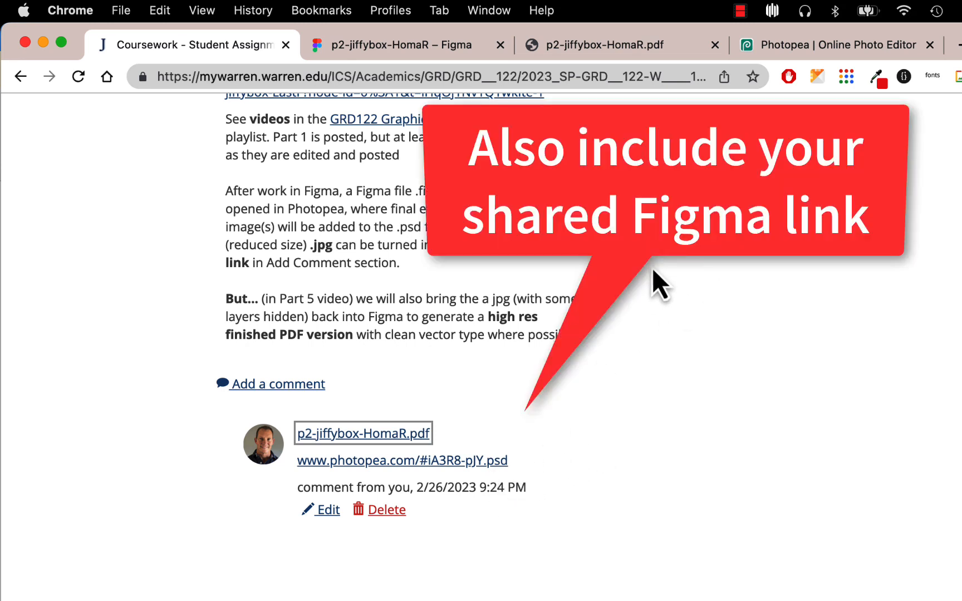
- Switch to the p2-jiffybox file in Figma and copy its share link
click(465, 50)
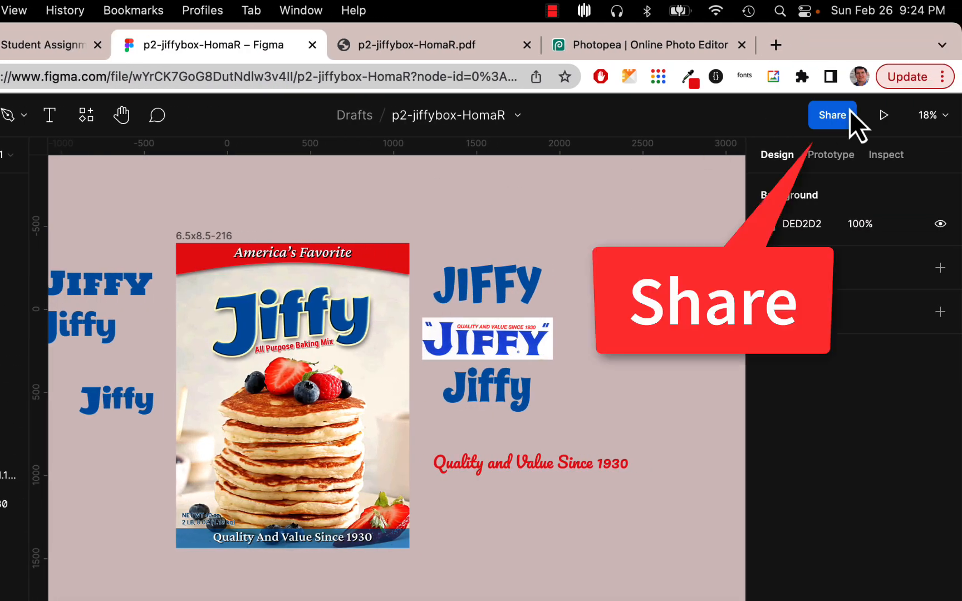
click(832, 116)
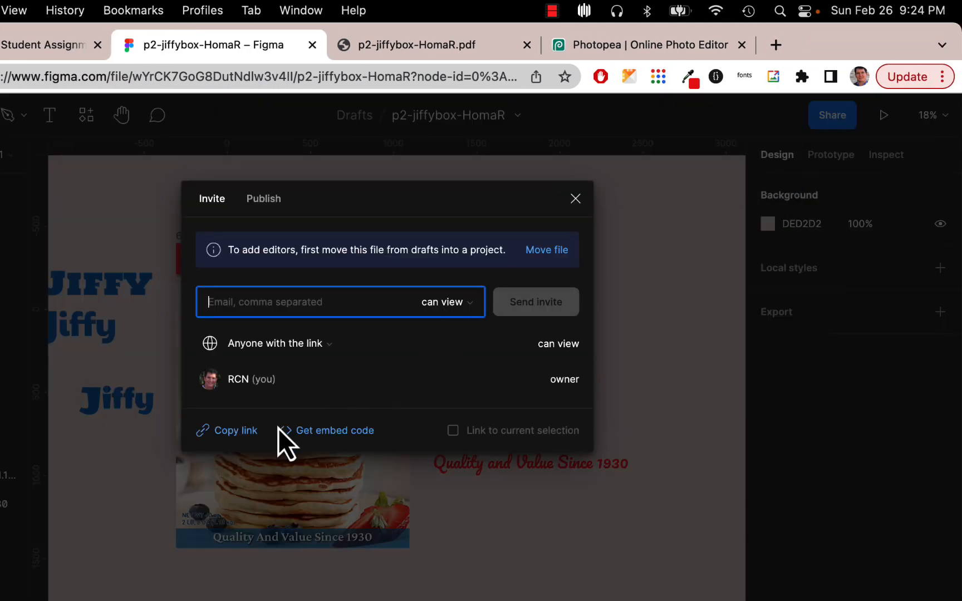
click(241, 432)
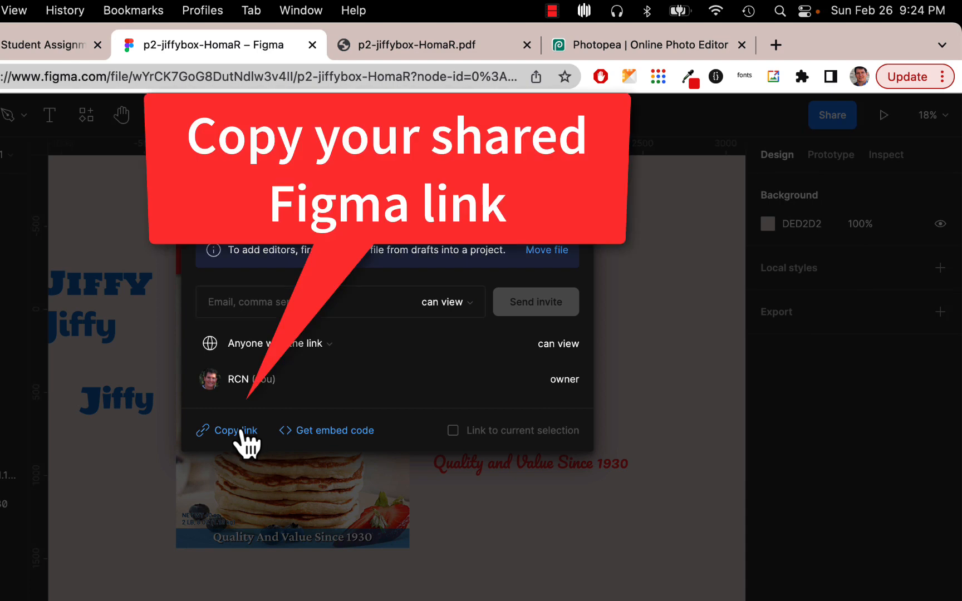
- Return to the MyWarren assignment page, reopen the posted comment for editing and start a new line below the Photopea link
click(49, 50)
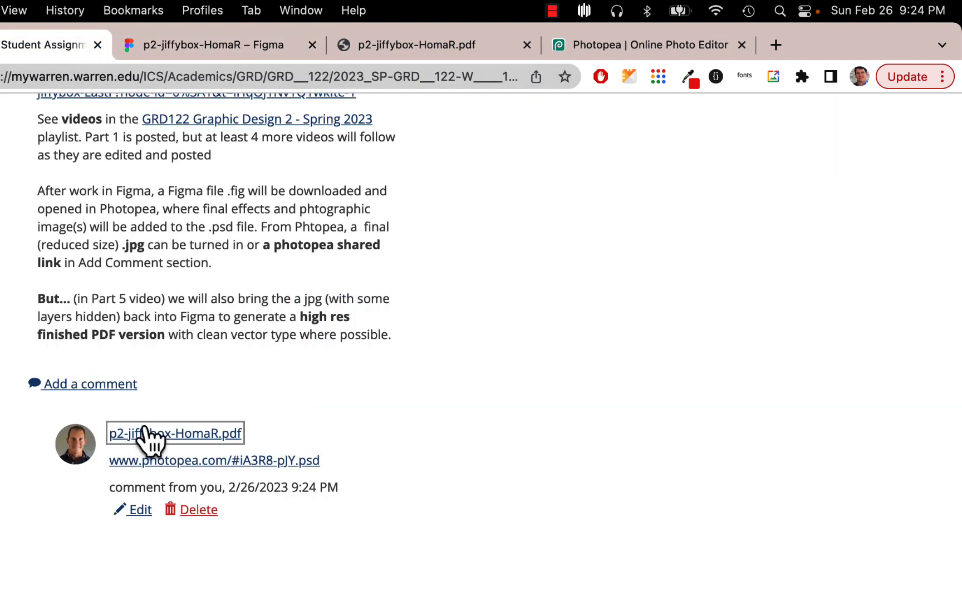
click(141, 511)
triple_click(402, 384)
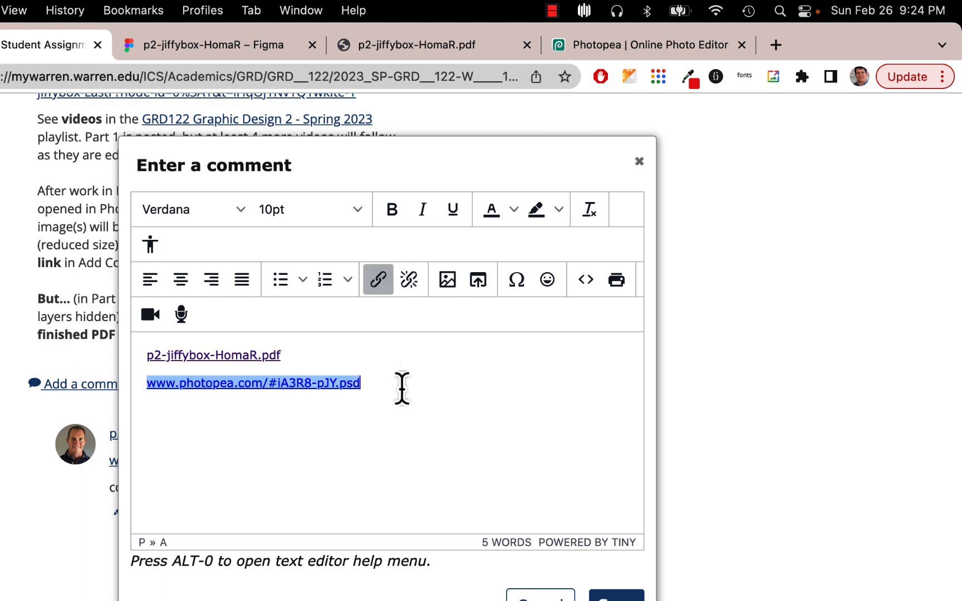
key(Down)
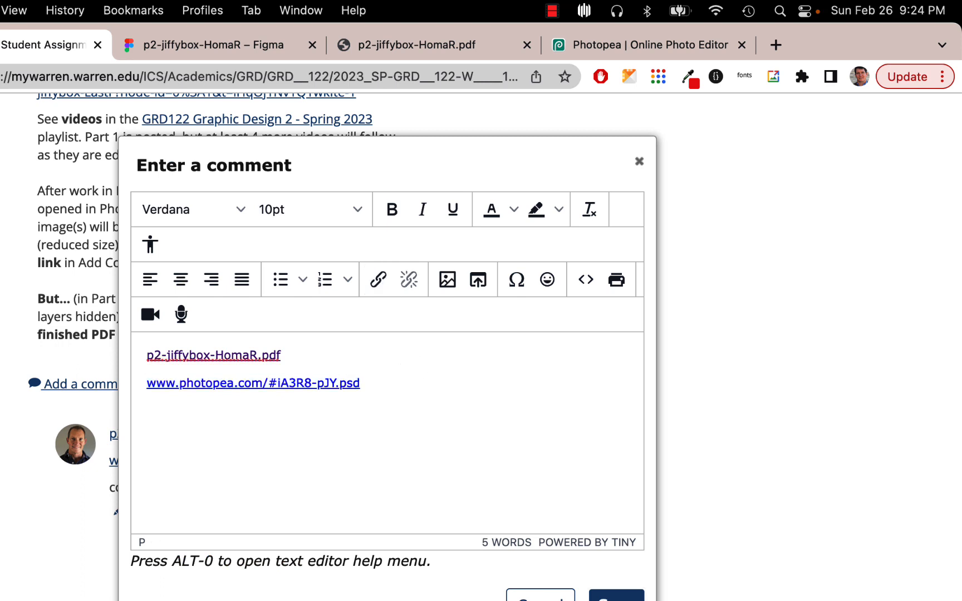
- Insert the copied Figma share link on the empty line of the comment, set to open in a new window
click(380, 280)
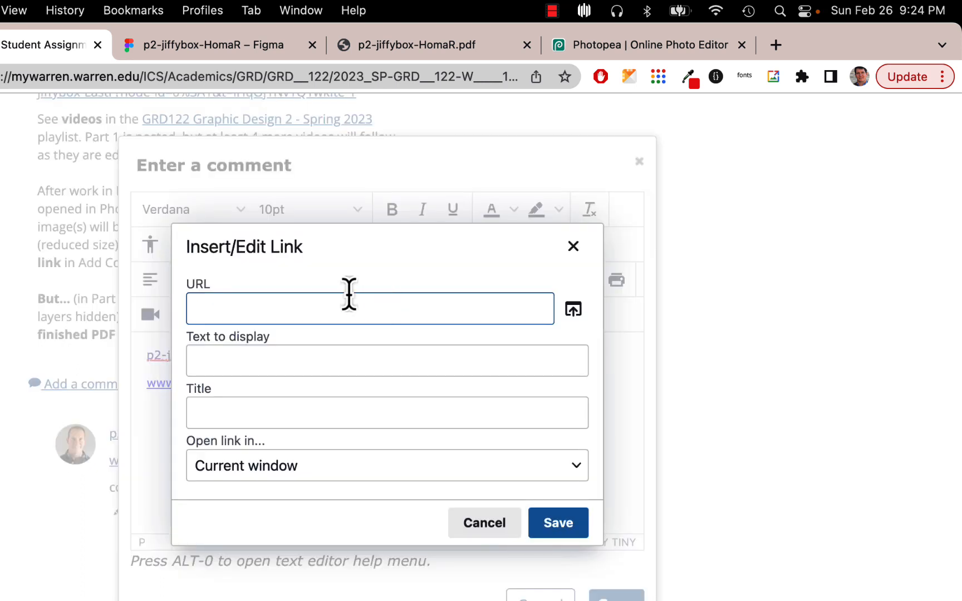
key(super+v)
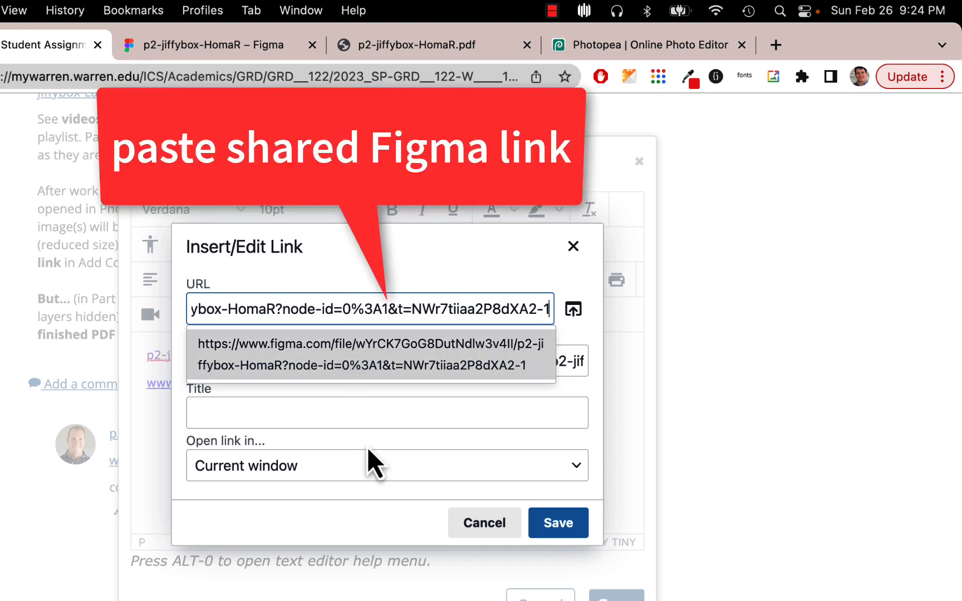
click(365, 471)
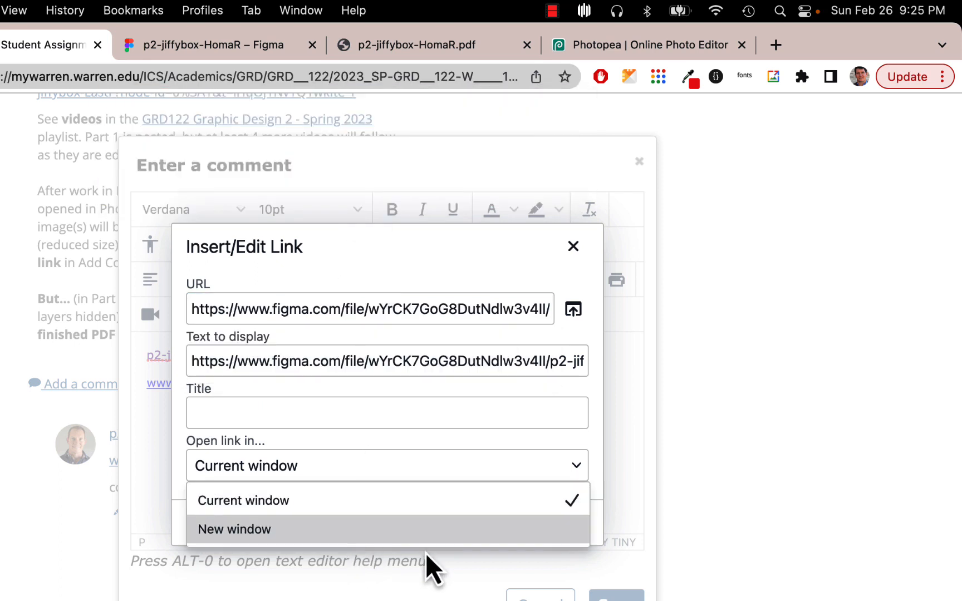
click(417, 531)
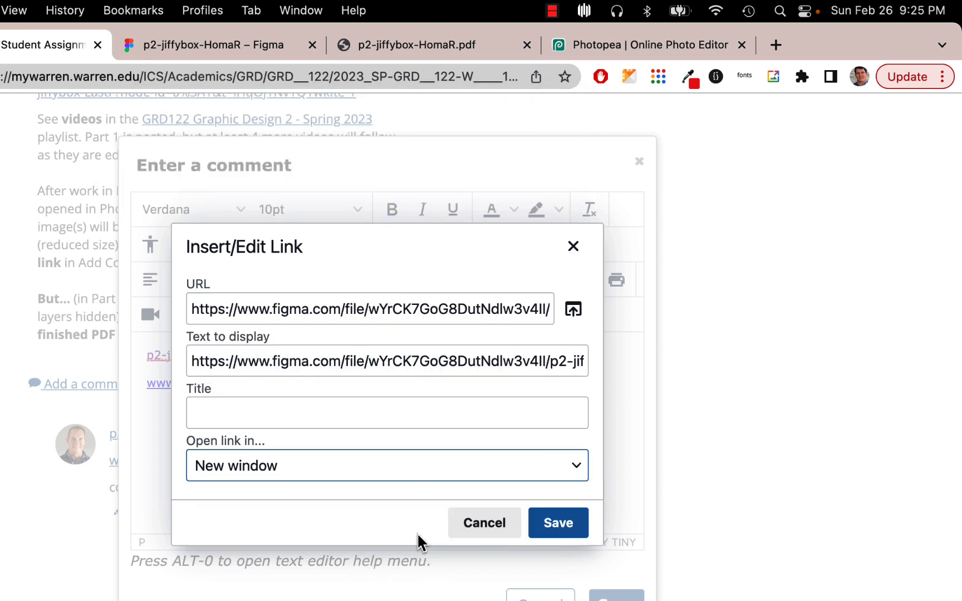
click(558, 526)
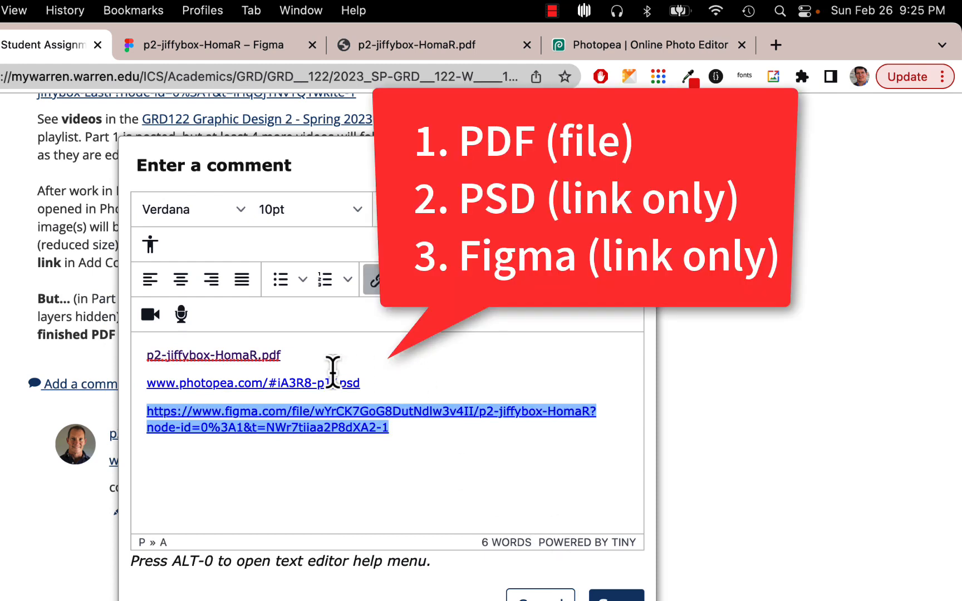